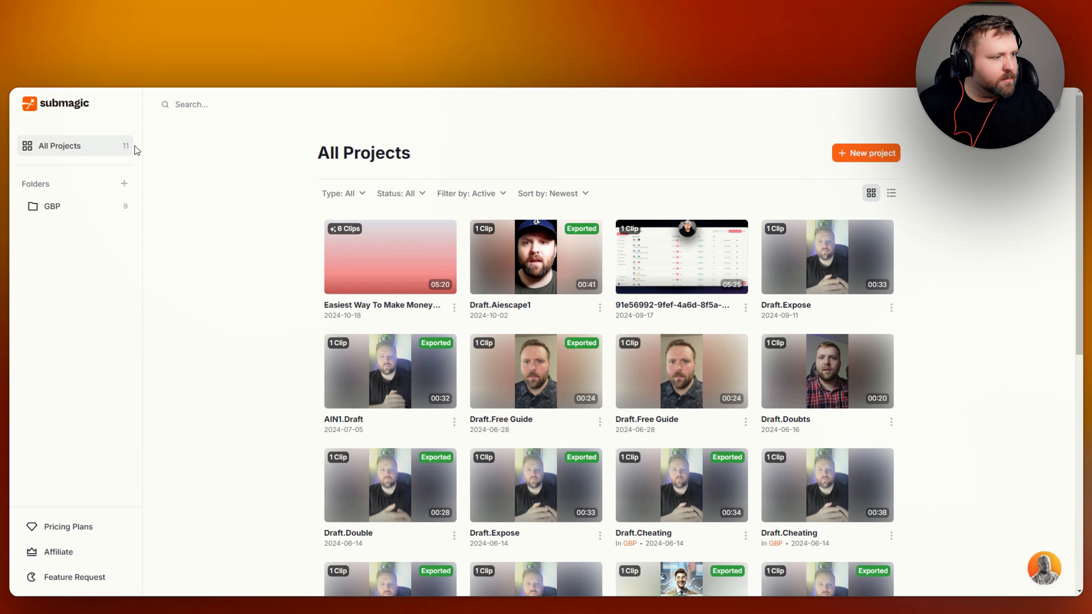
Start creating a new project folder, then cancel it without naming it.
scroll(295, 374, down, 3)
scroll(294, 373, up, 3)
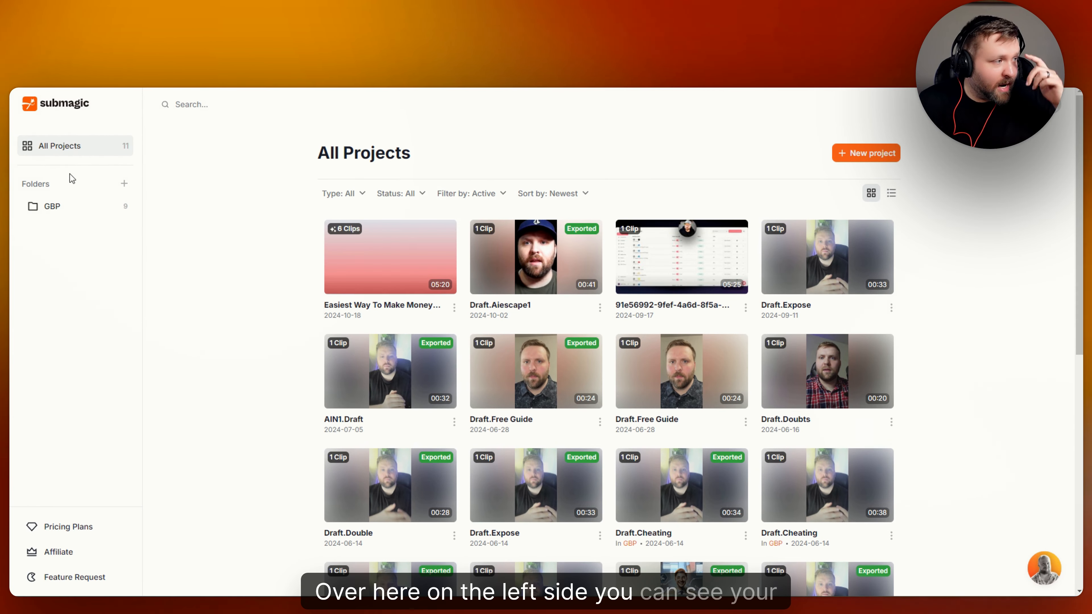
click(125, 189)
click(531, 280)
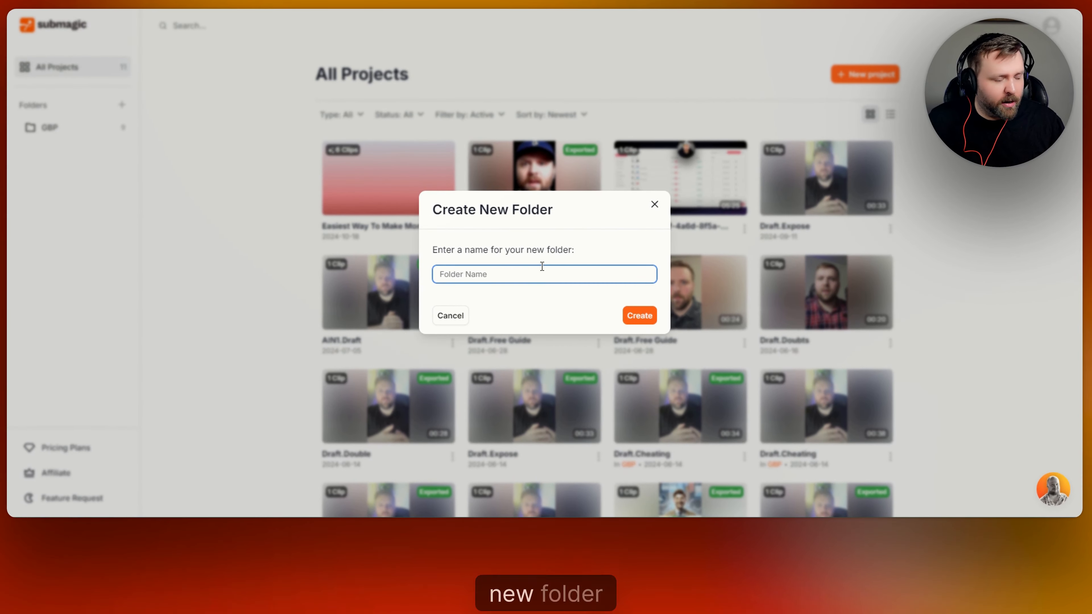
click(655, 204)
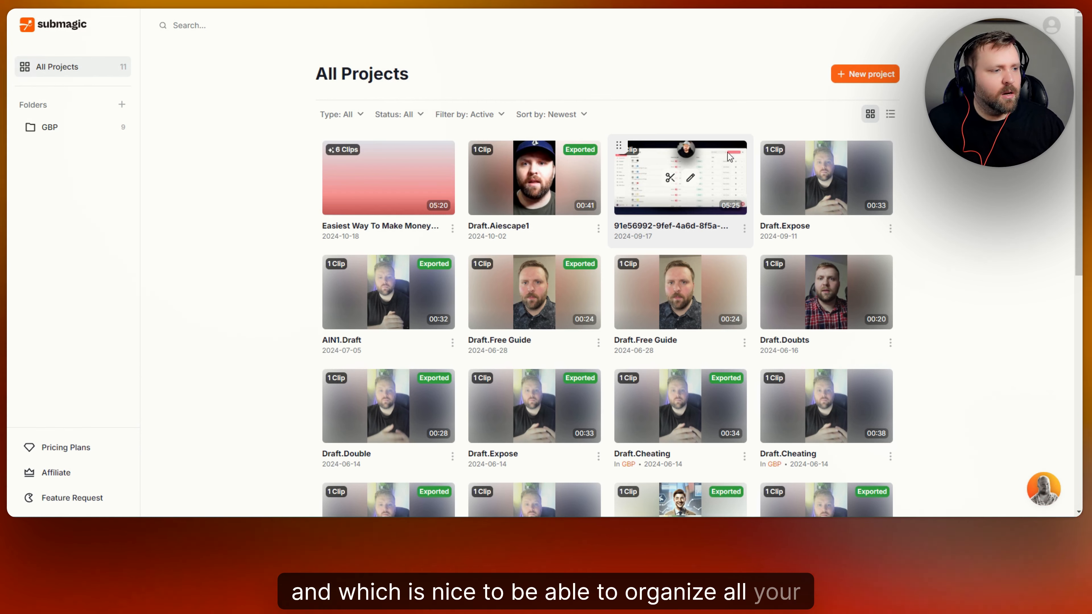
Compare Starter, Growth and Business pricing with yearly billing, then switch back to monthly prices.
click(83, 454)
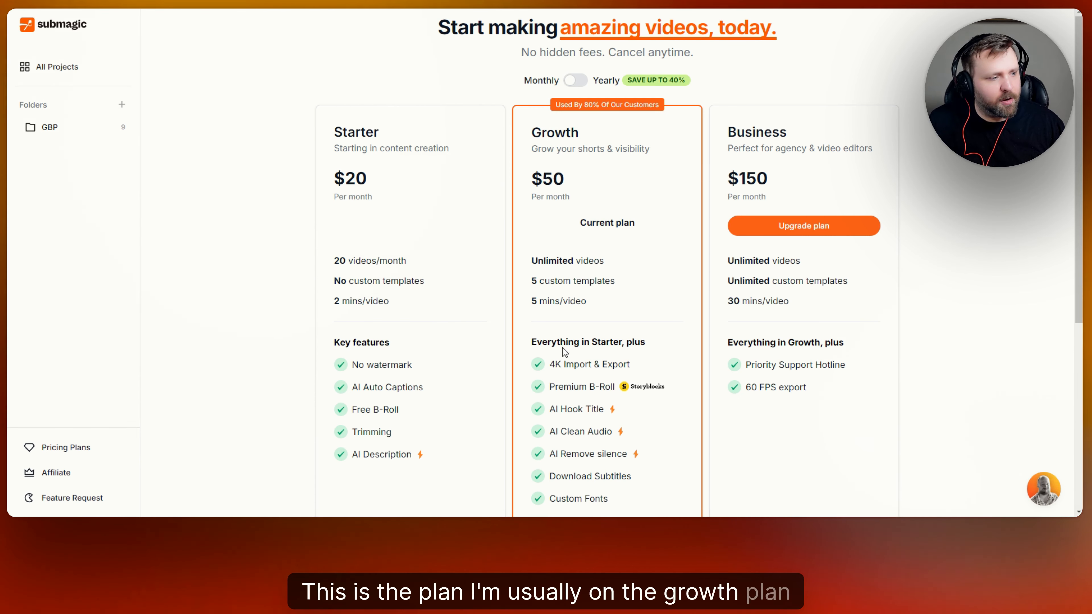
scroll(573, 169, down, 3)
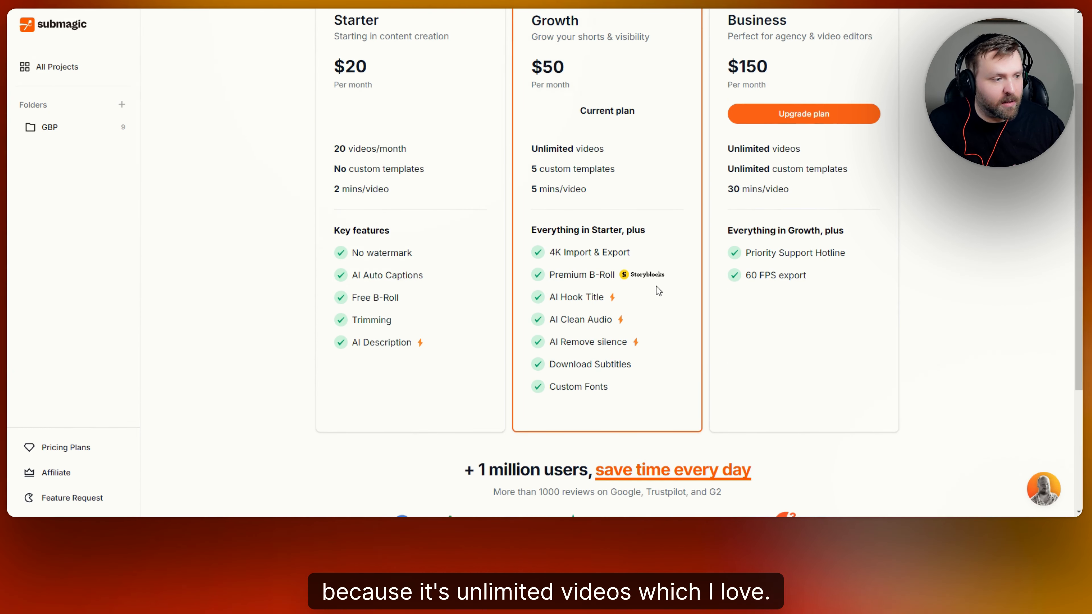
scroll(657, 291, up, 2)
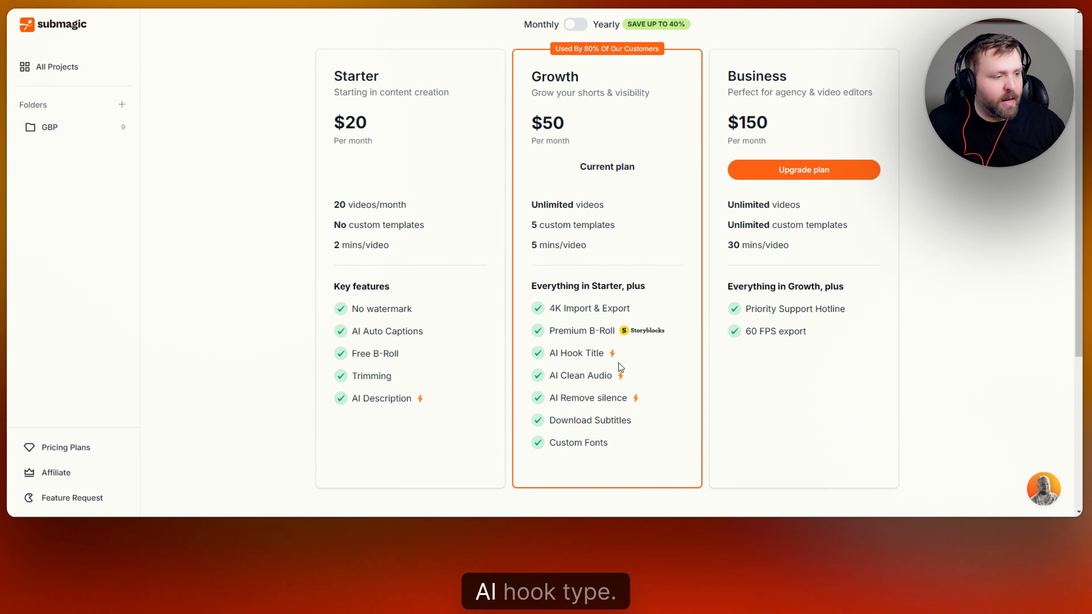
scroll(582, 336, up, 2)
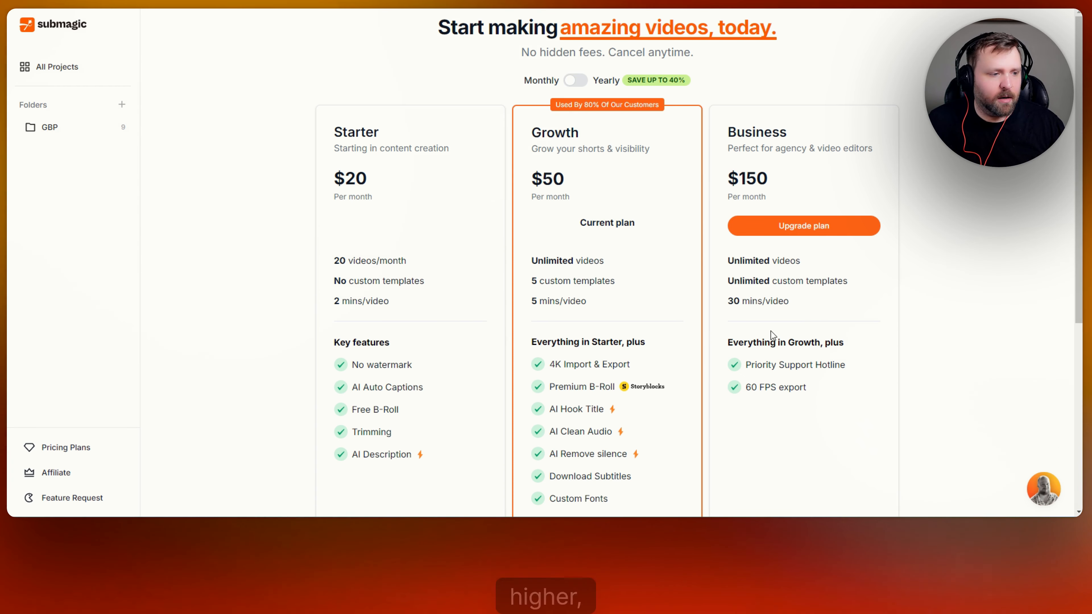
click(577, 81)
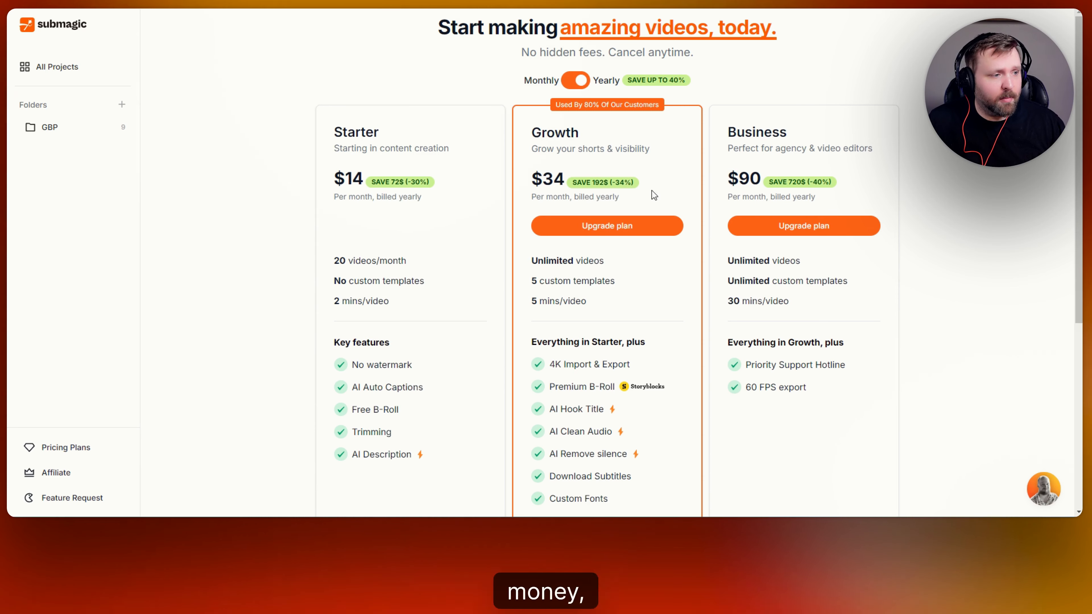
scroll(663, 200, down, 4)
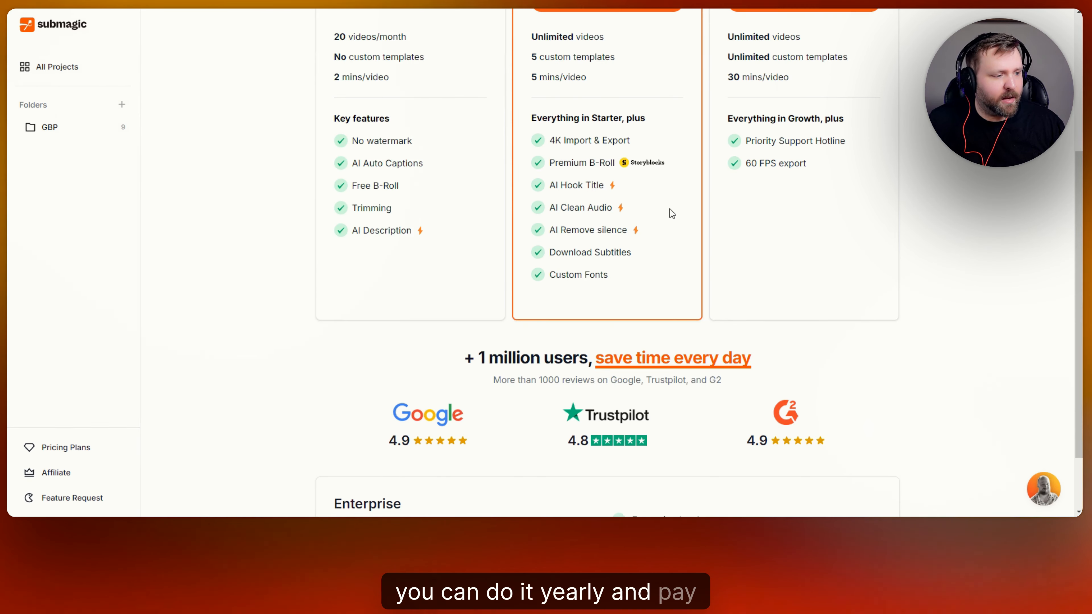
scroll(673, 212, up, 4)
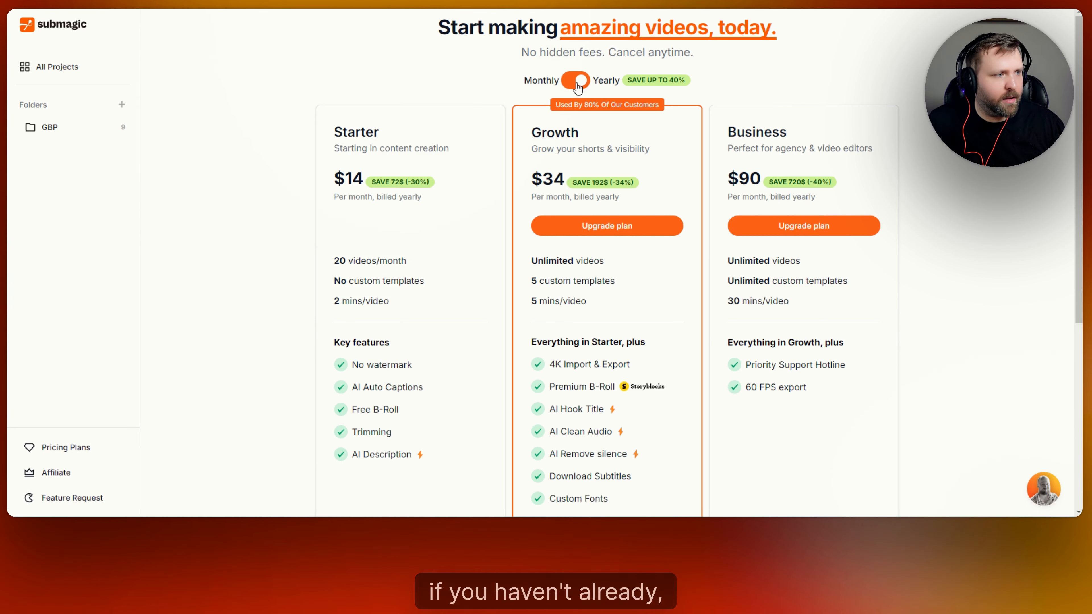
click(576, 85)
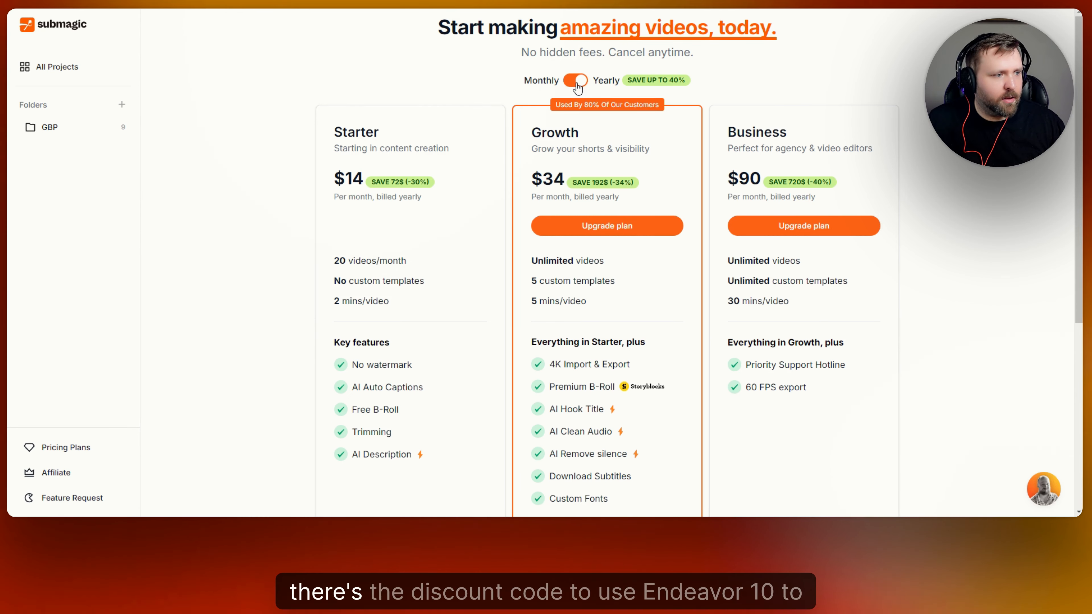
Return to All Projects and toggle between list and grid views, ending on grid.
click(73, 74)
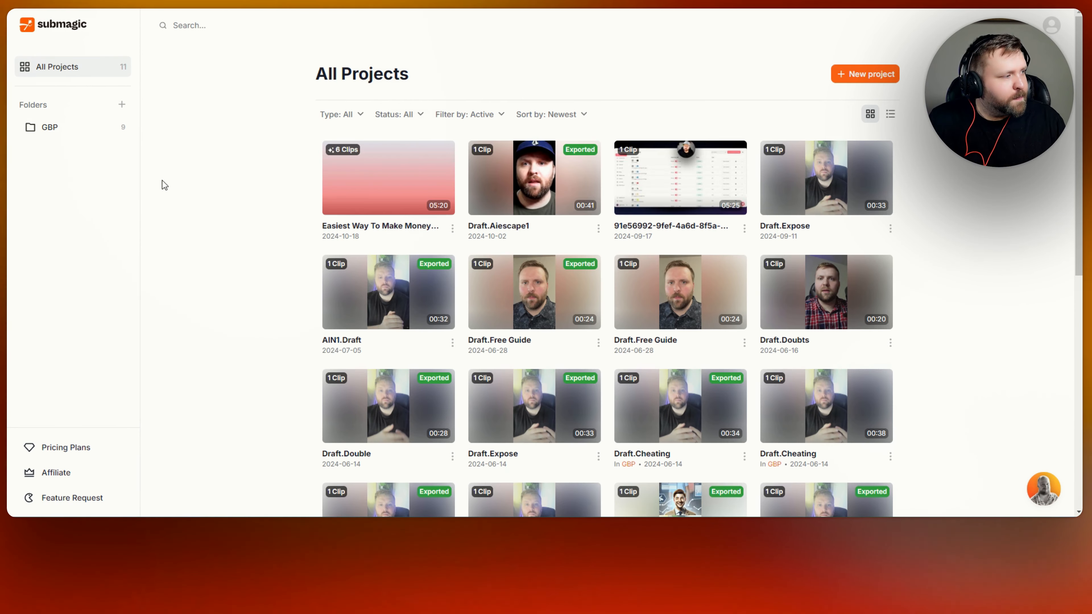
mouse_move(858, 199)
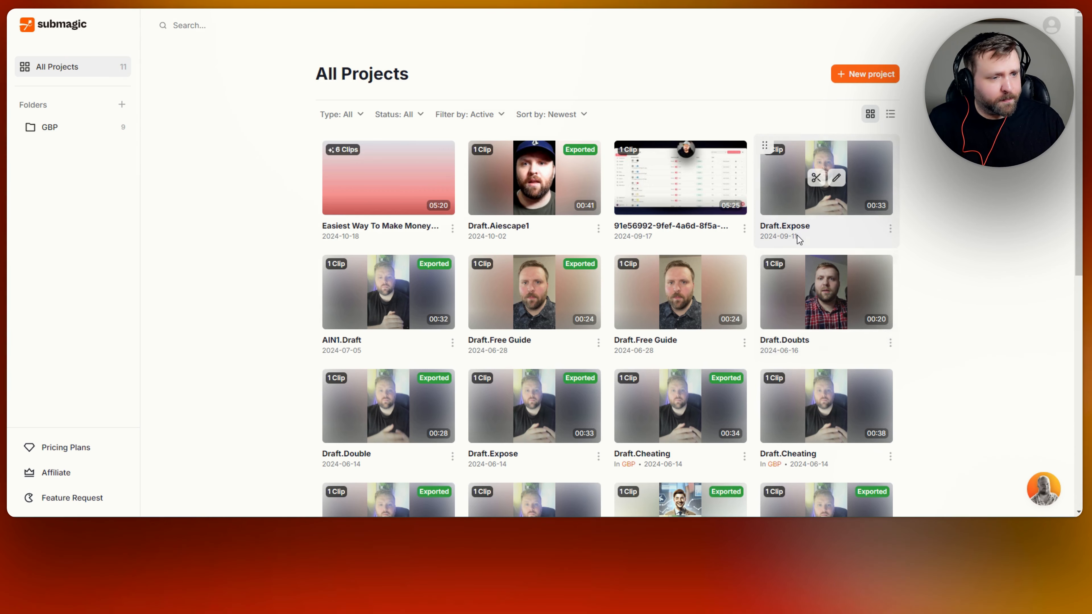
click(890, 120)
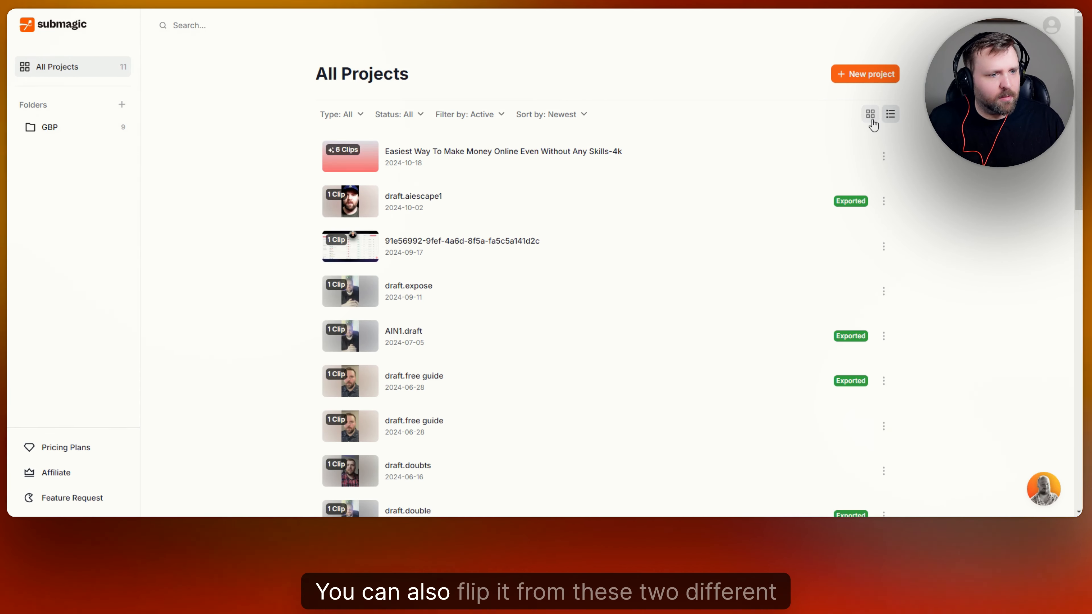
click(871, 115)
click(891, 114)
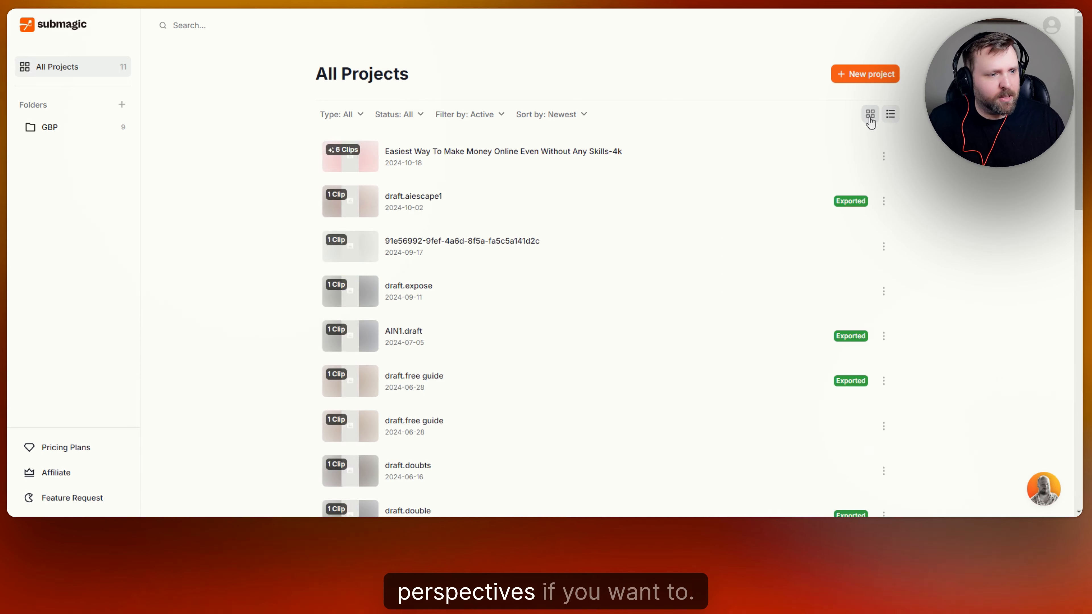
click(871, 114)
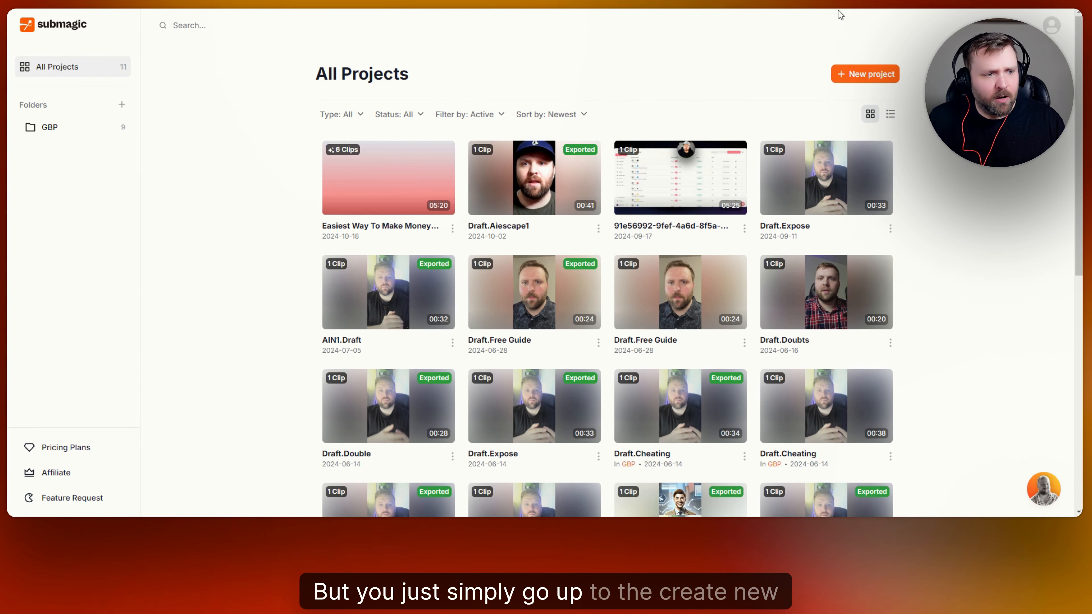
Start a new project with the rio sitting down girl video, then close the upload window.
click(836, 75)
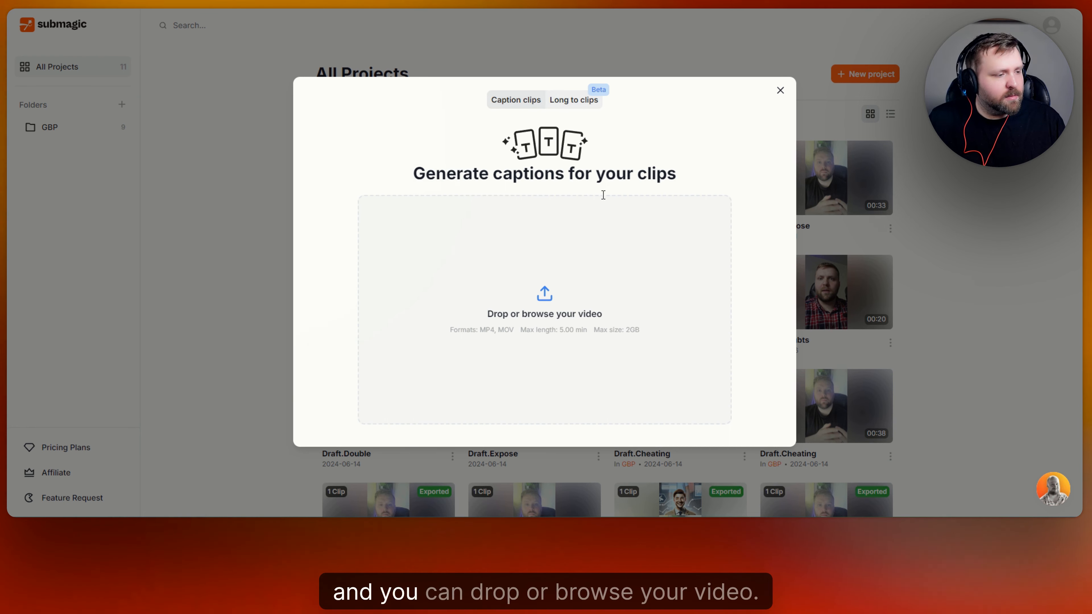
click(546, 299)
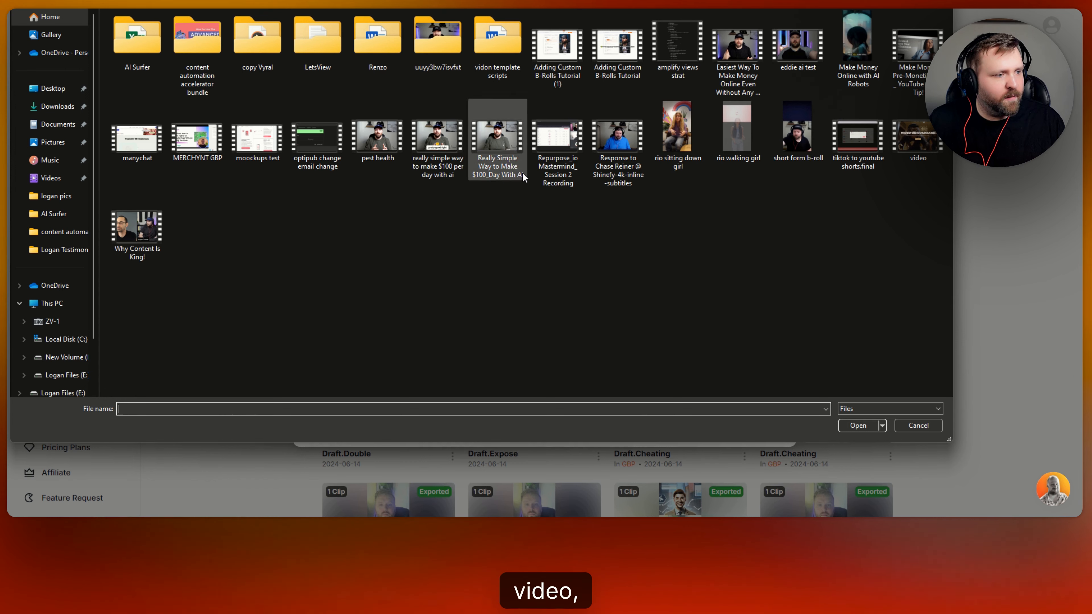
click(678, 134)
click(860, 428)
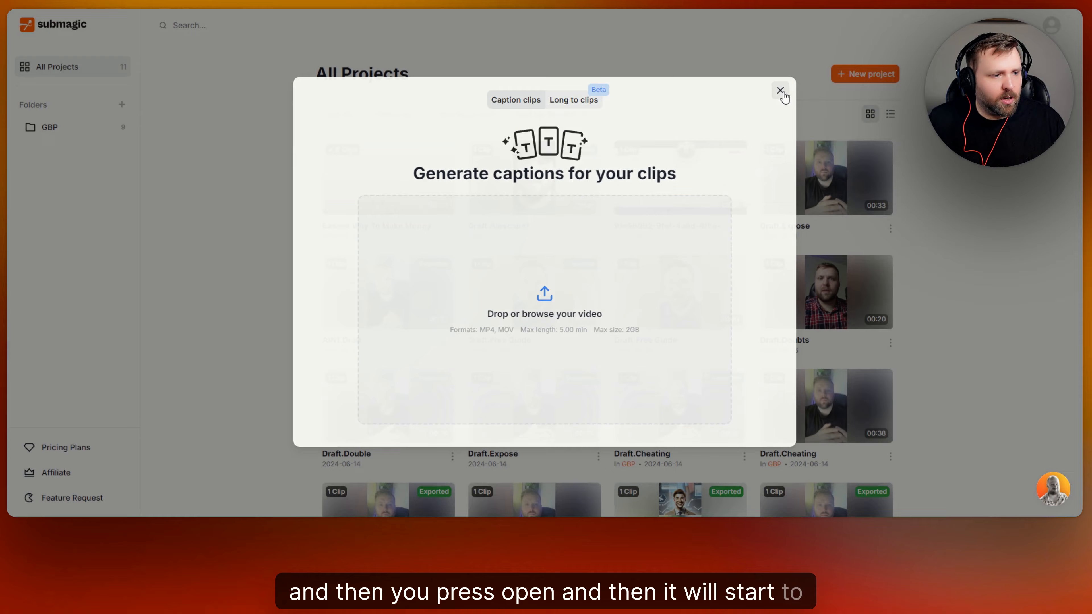
click(781, 92)
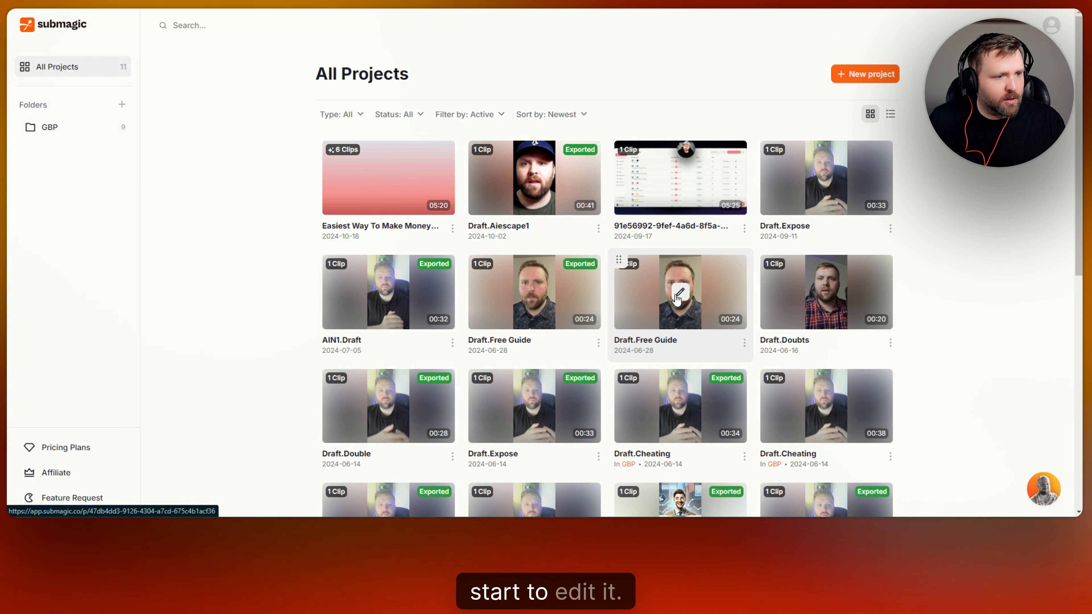
Start a new project again with the rio sitting down girl video and upload it for captioning.
click(876, 70)
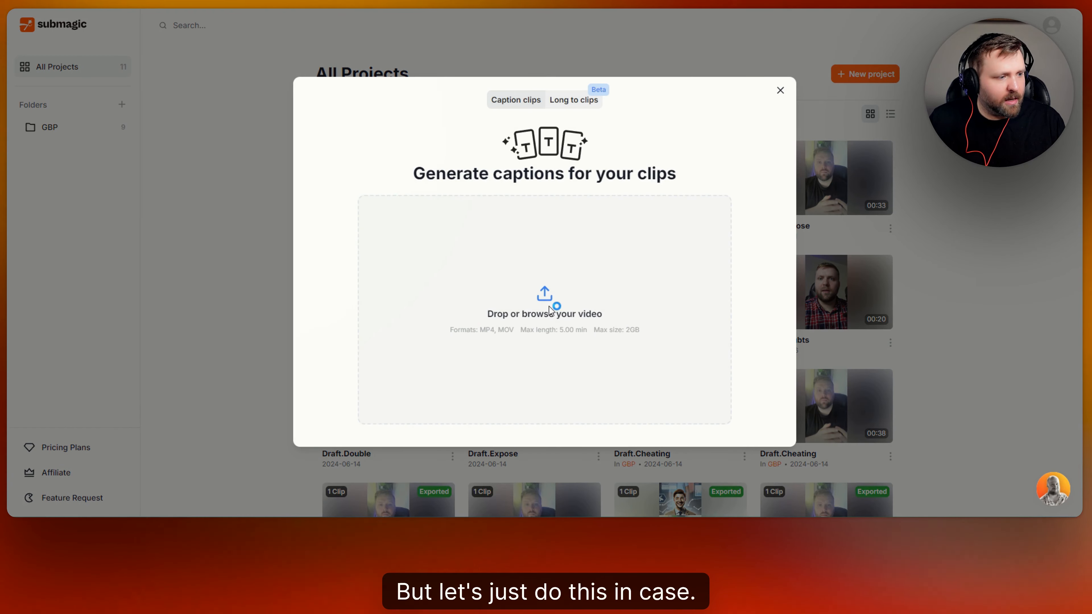
click(549, 309)
click(678, 133)
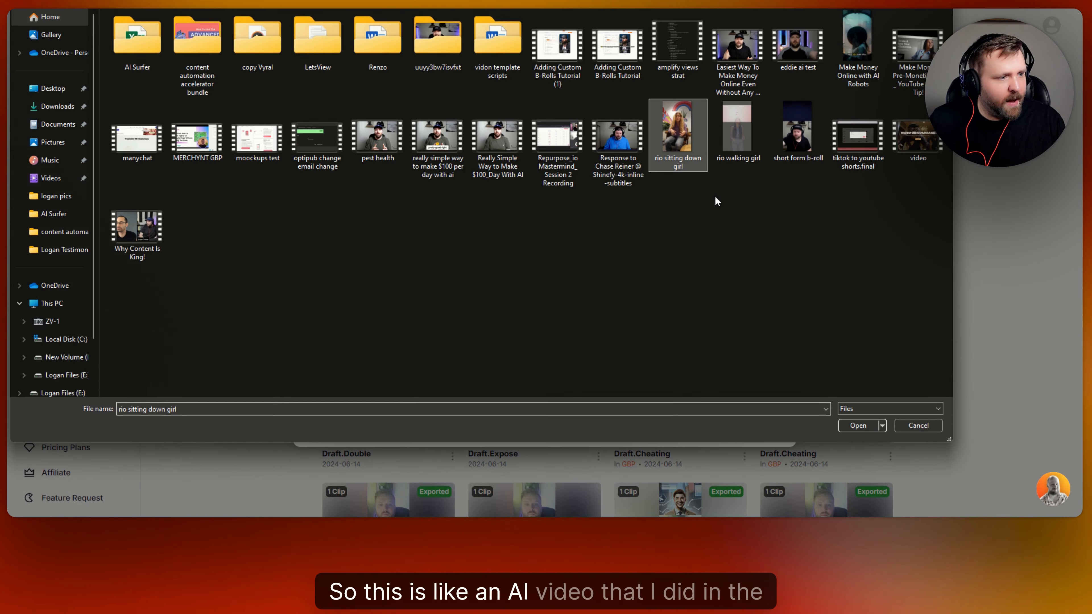
click(858, 427)
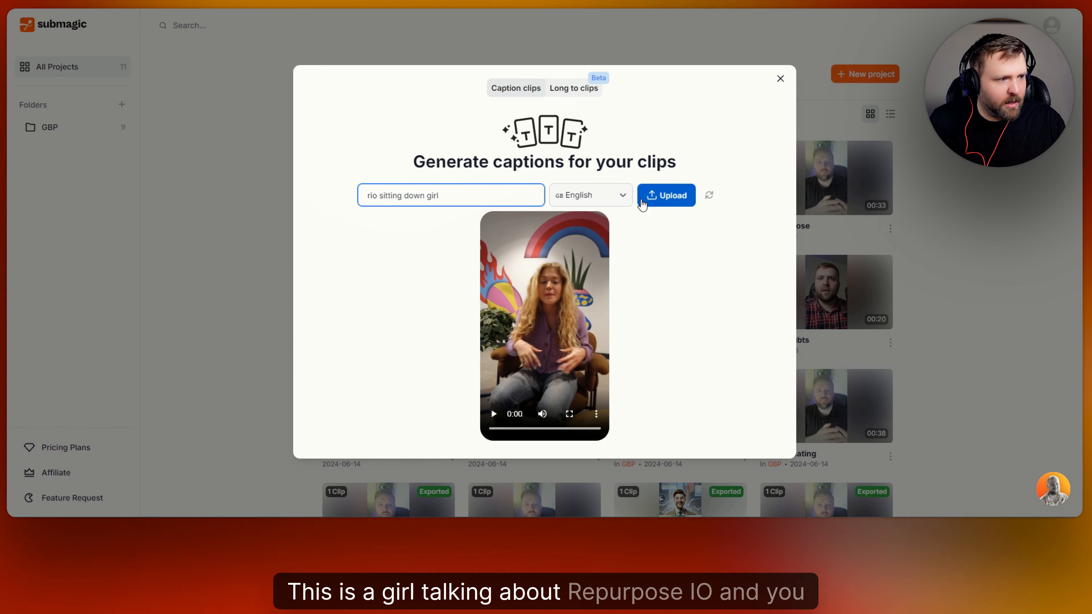
click(669, 197)
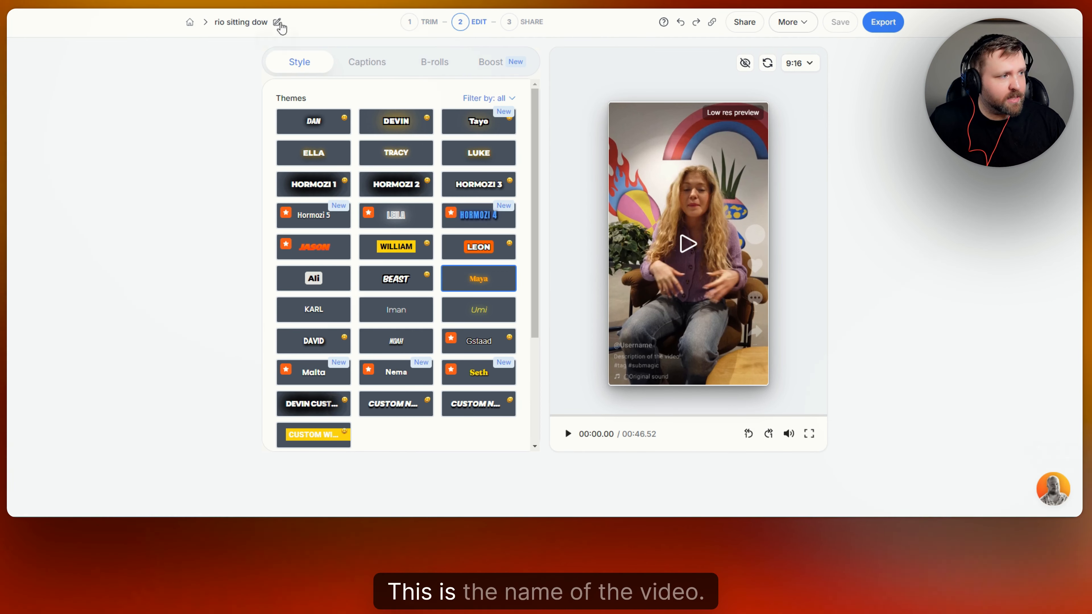
Once the 46.52-second 'rio sitting dow' clip finishes uploading, go to the 1 TRIM step.
click(416, 25)
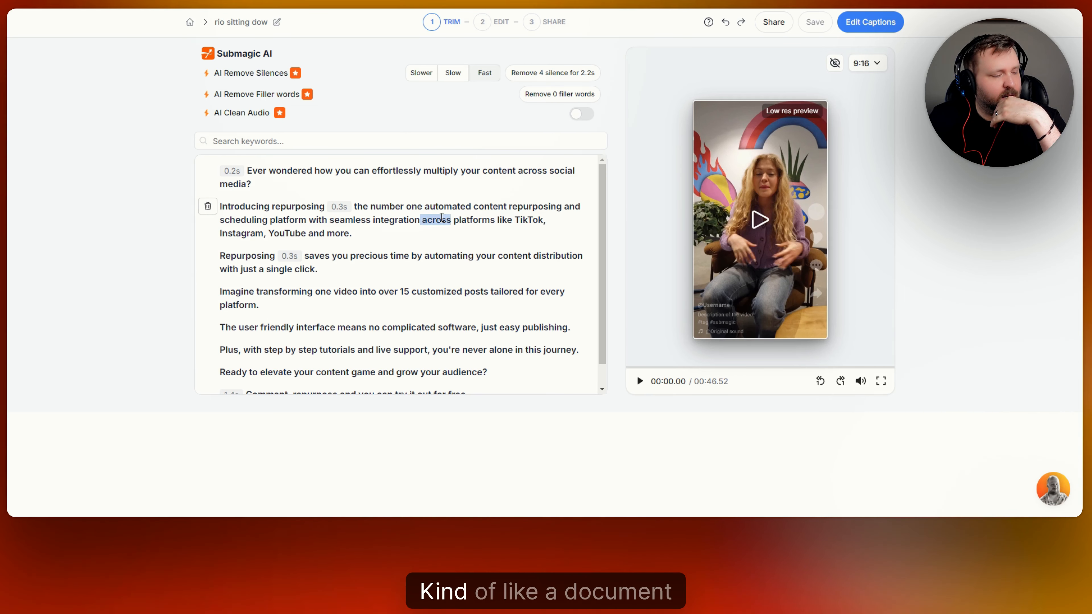
scroll(442, 228, down, 1)
scroll(447, 232, up, 1)
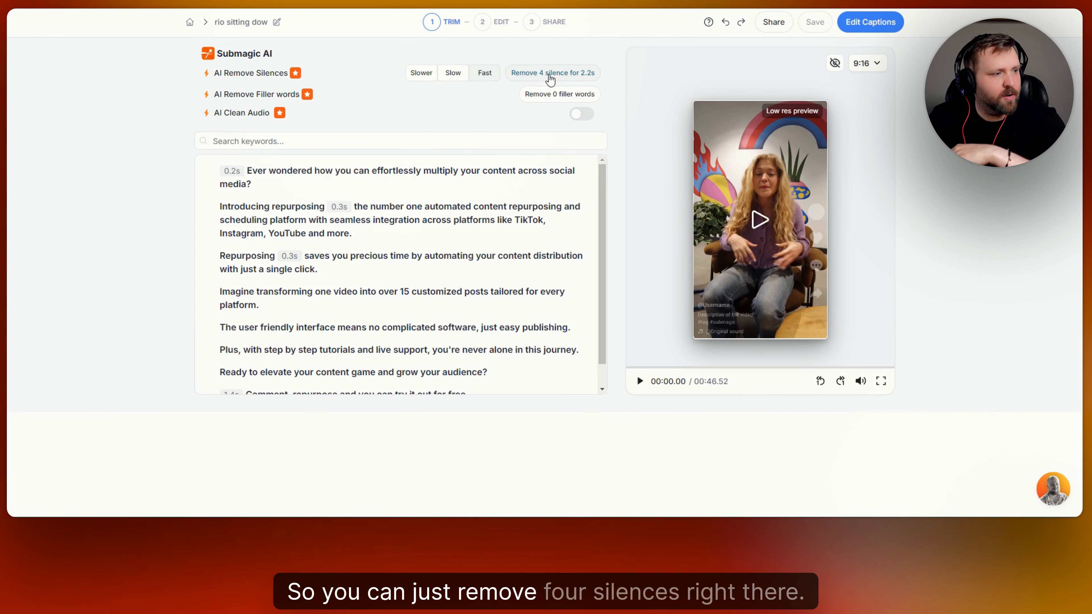
click(550, 78)
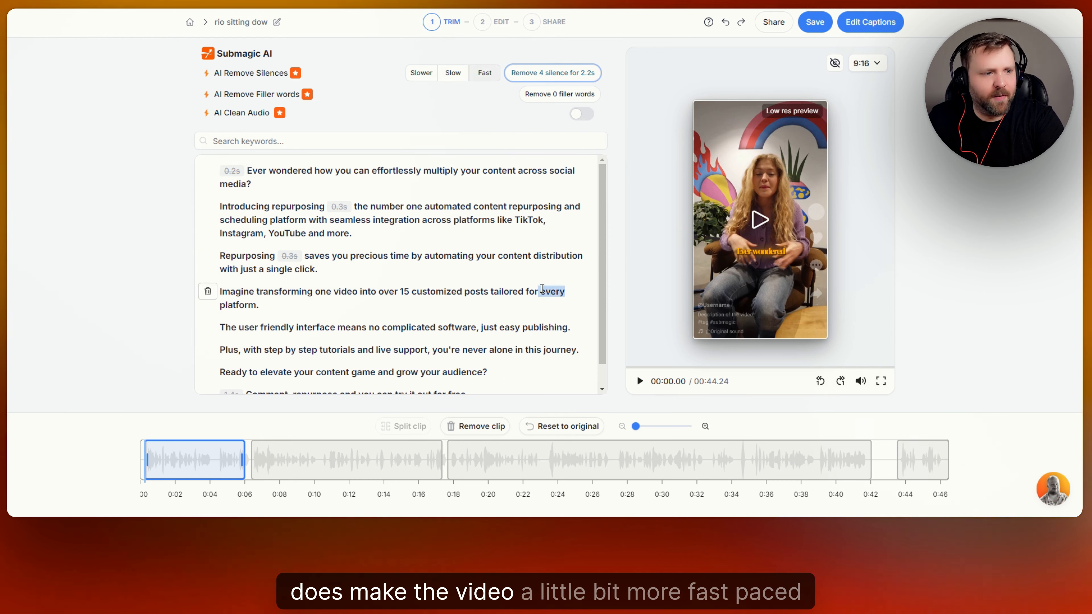
scroll(479, 269, down, 1)
scroll(469, 258, up, 1)
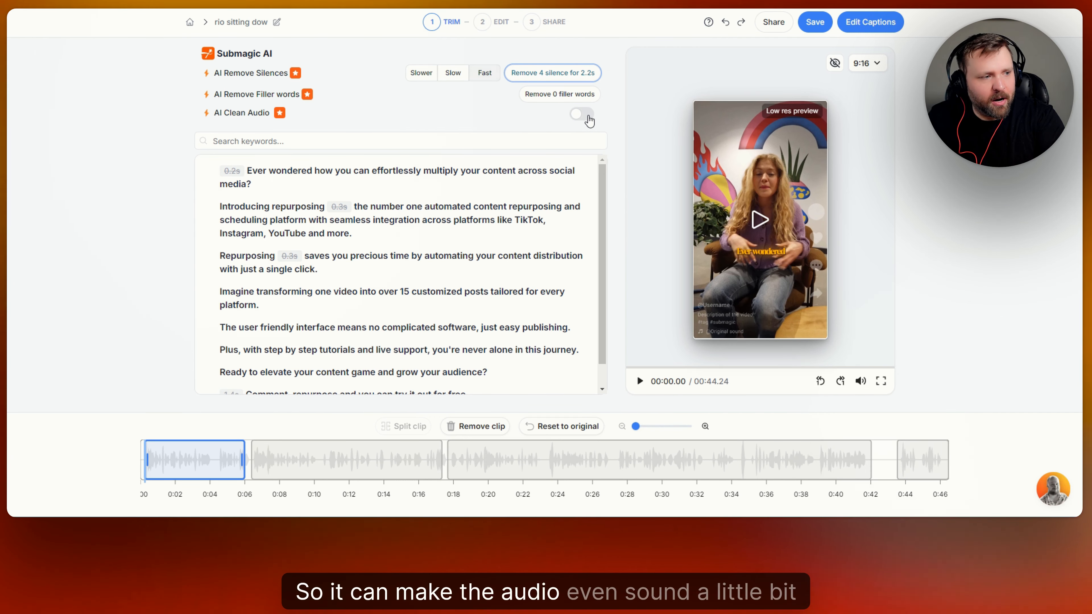
Try AI Clean Audio and search the transcript for 'precious', then turn clean-up off.
click(586, 121)
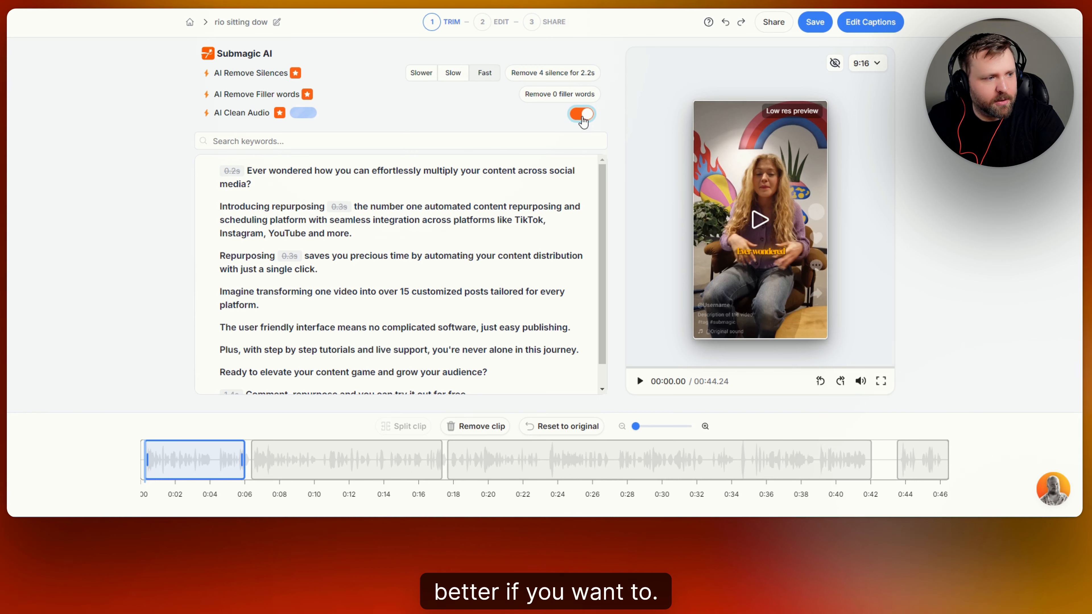
click(333, 142)
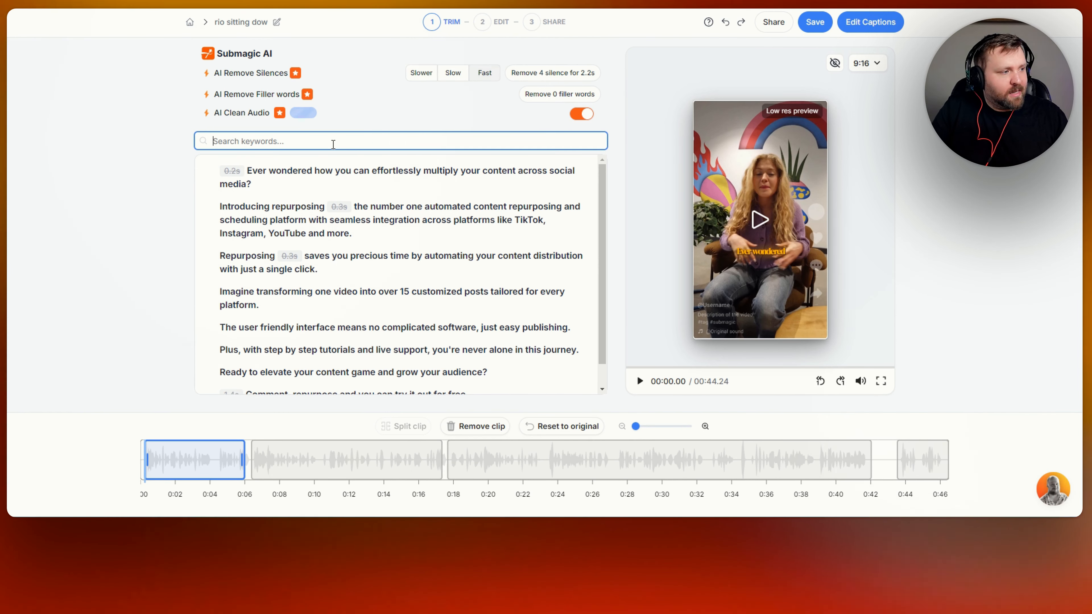
text(precious)
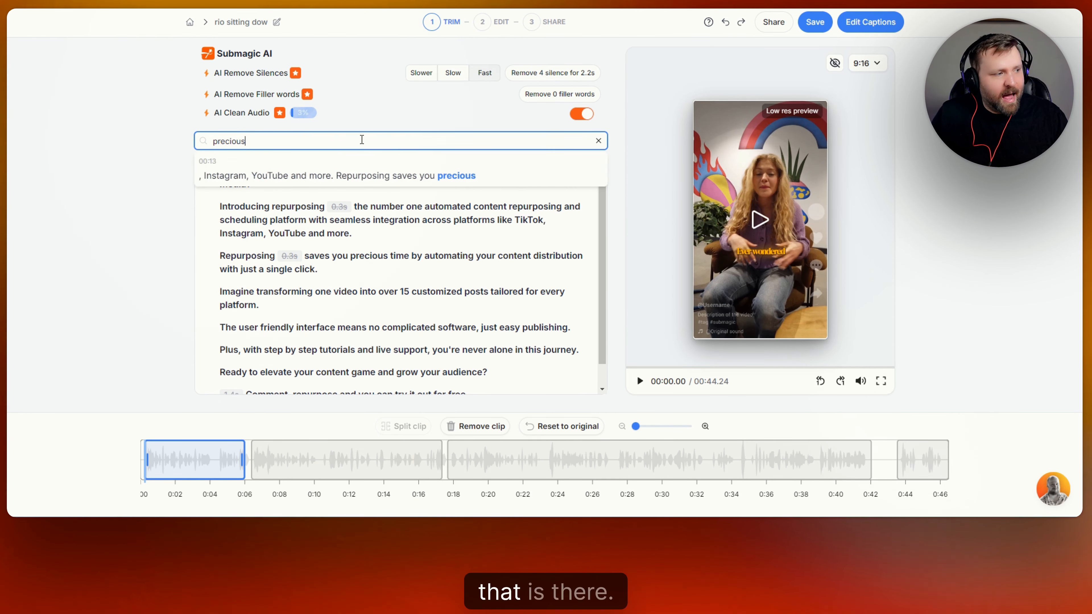
key(BackSpace)
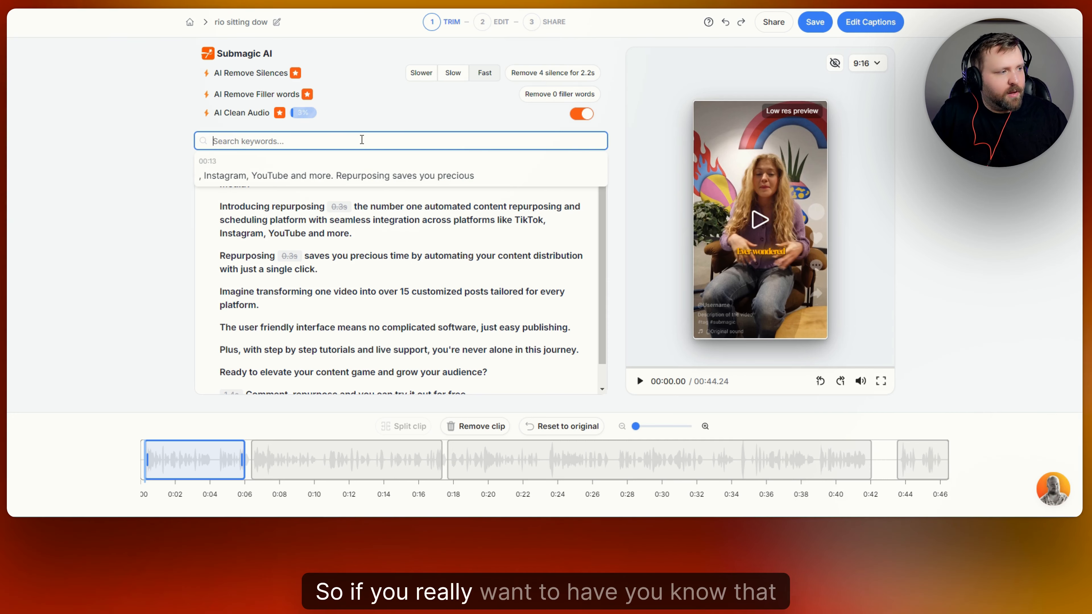
click(581, 114)
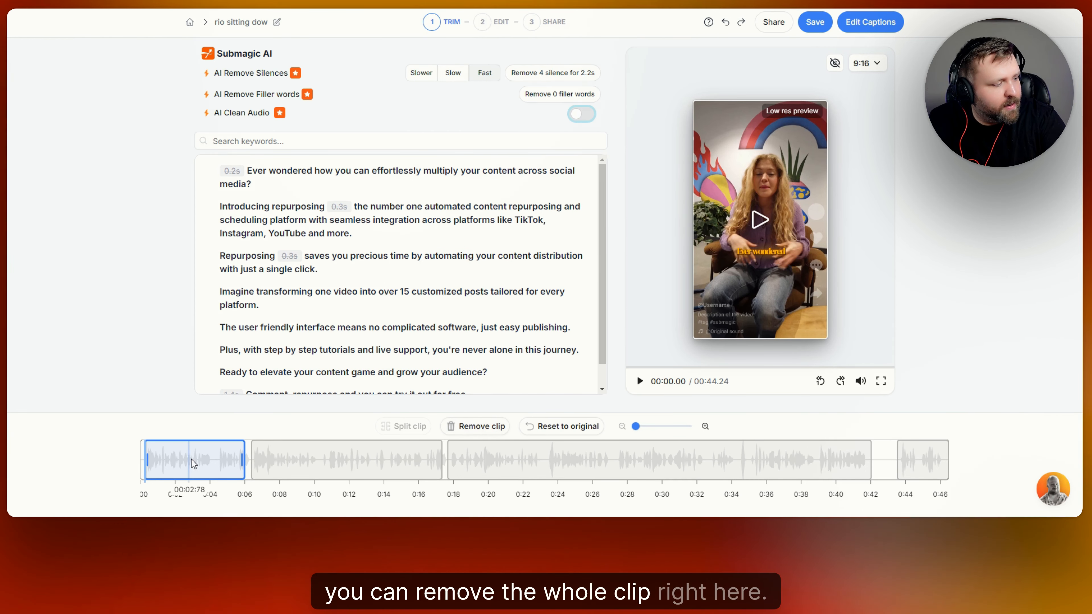
Select clip 2, try a 16:9 frame, return to 9:16 portrait, and move to caption editing.
click(316, 460)
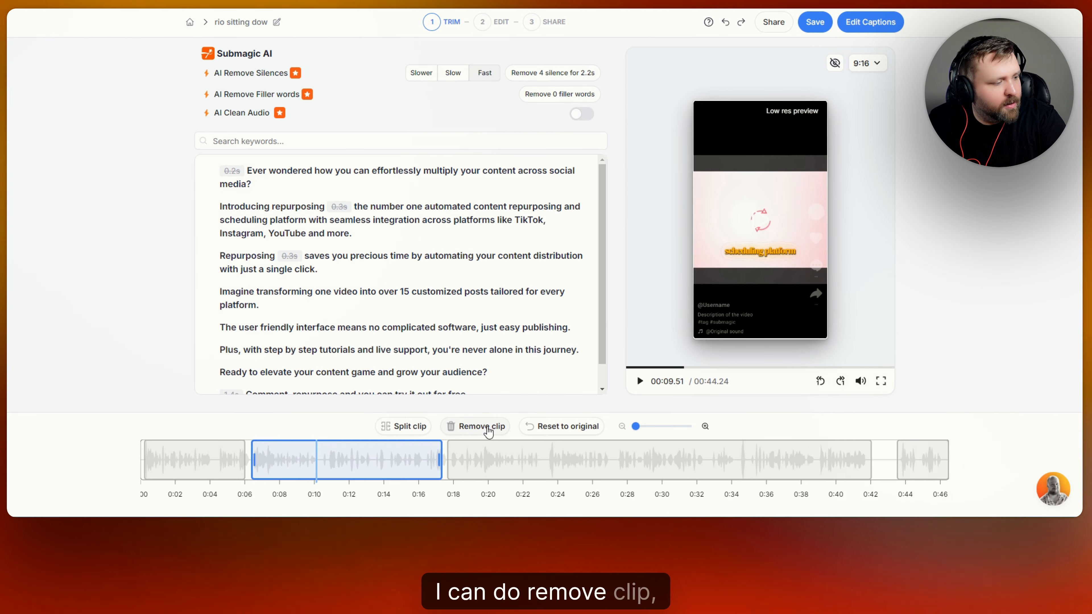
click(354, 465)
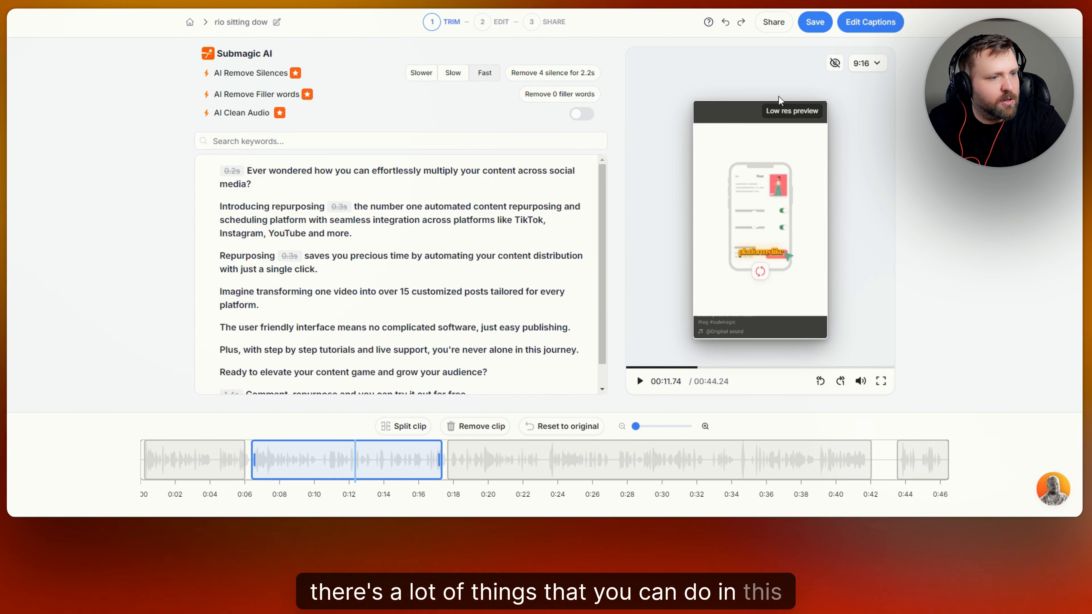
click(878, 66)
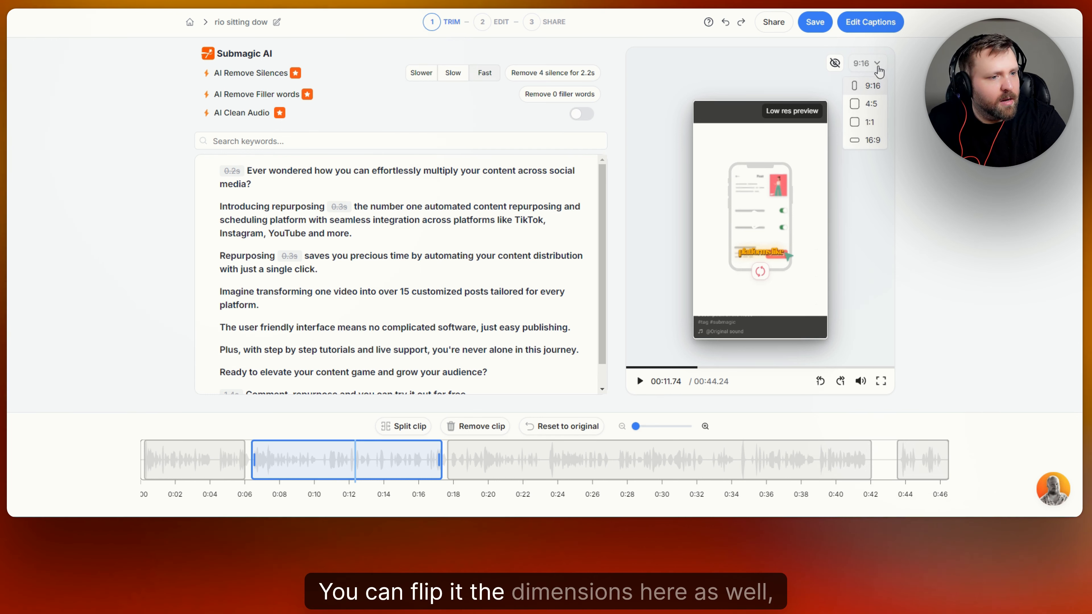
click(879, 69)
click(876, 68)
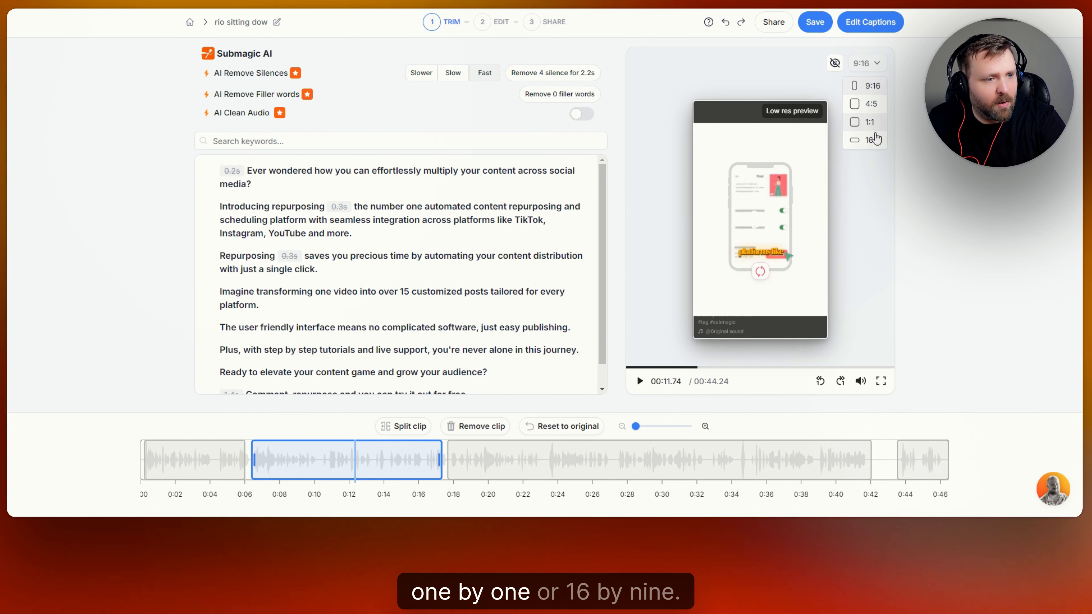
click(873, 141)
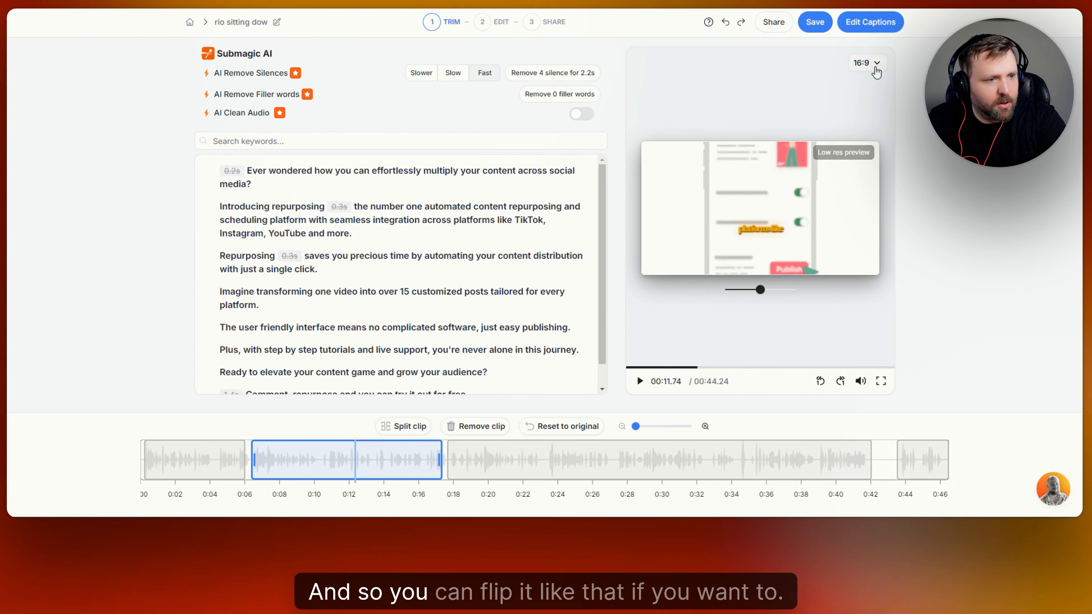
click(872, 85)
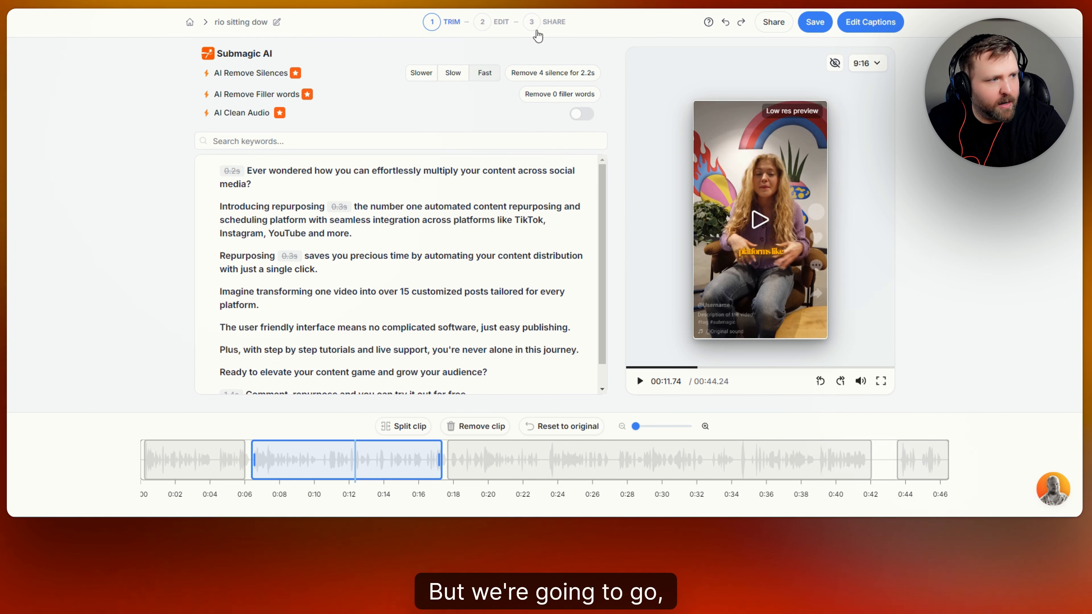
click(872, 22)
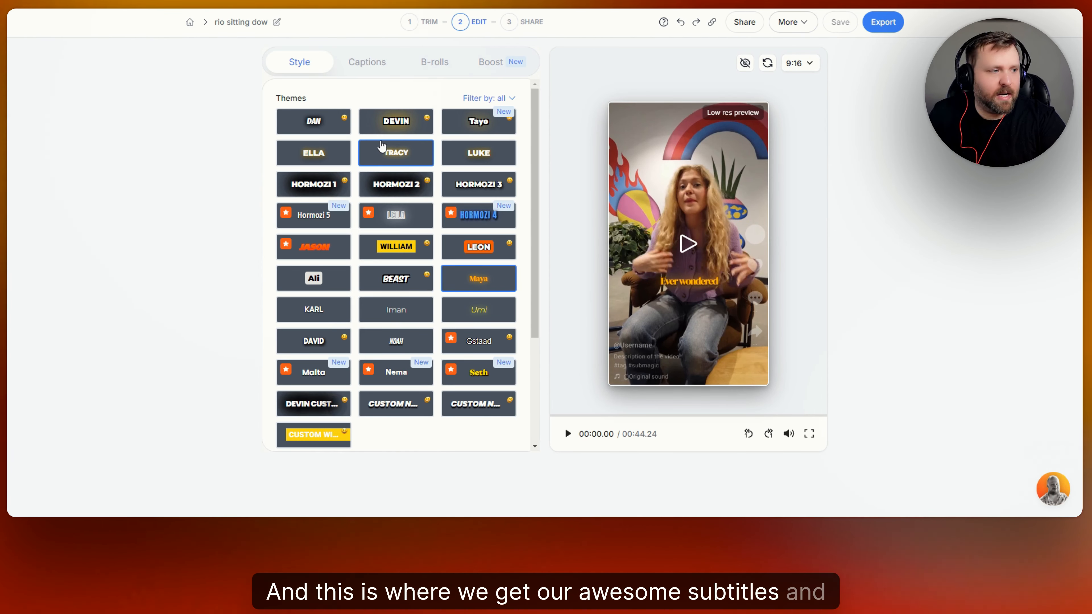
Try the HORMOZI 1, 2 and 3 caption themes while playing the preview.
click(305, 188)
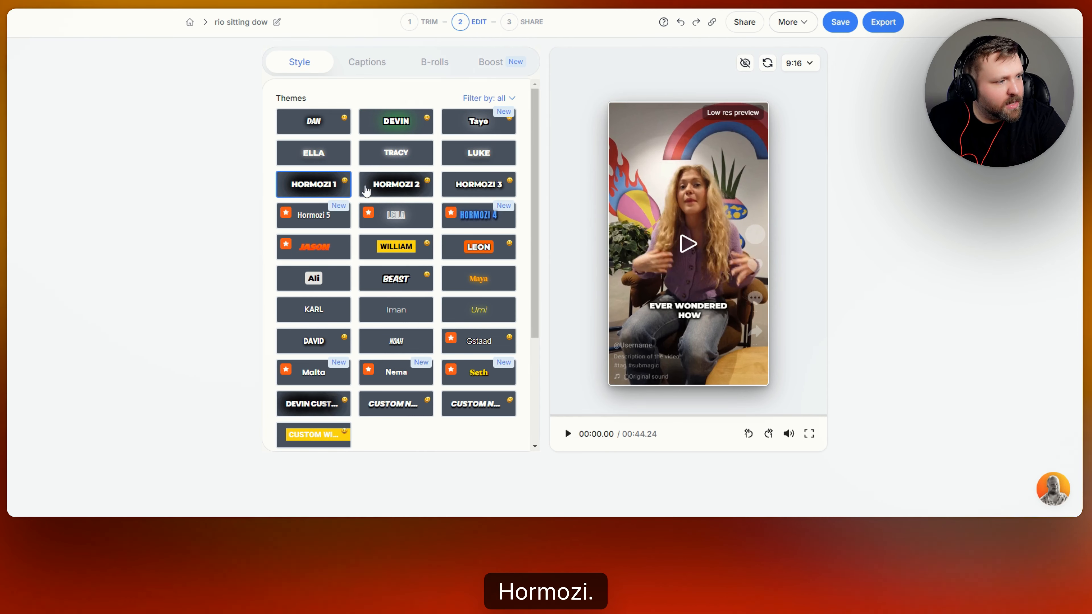
click(401, 188)
click(484, 189)
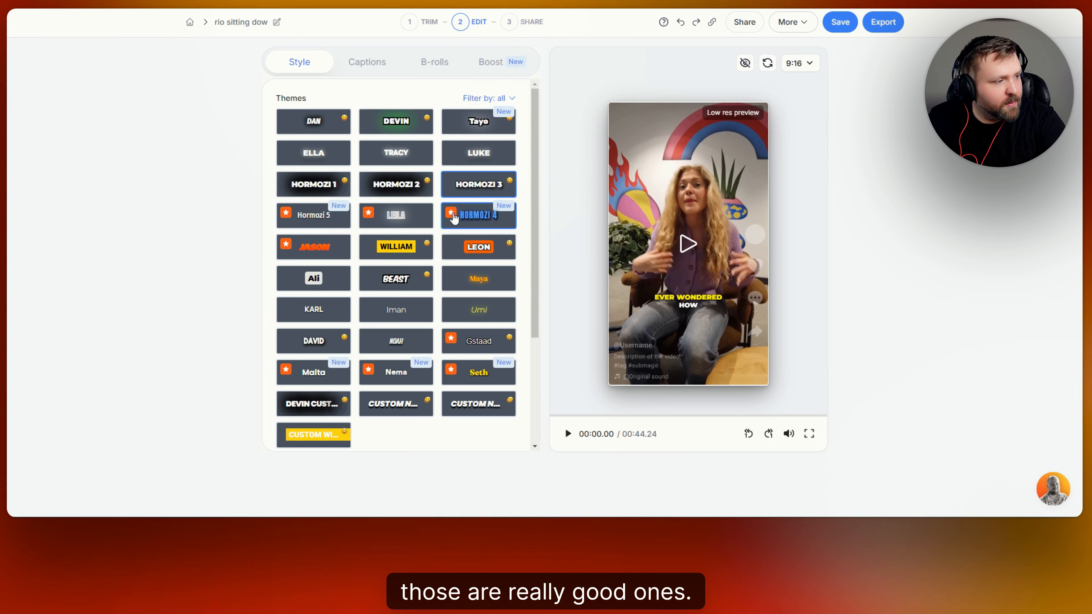
click(417, 194)
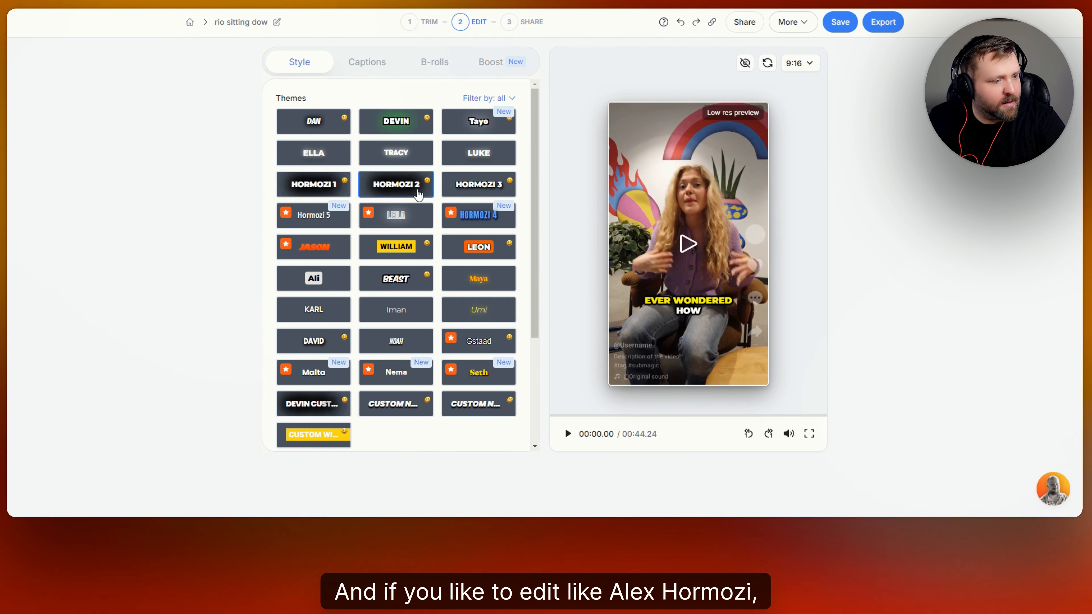
click(567, 435)
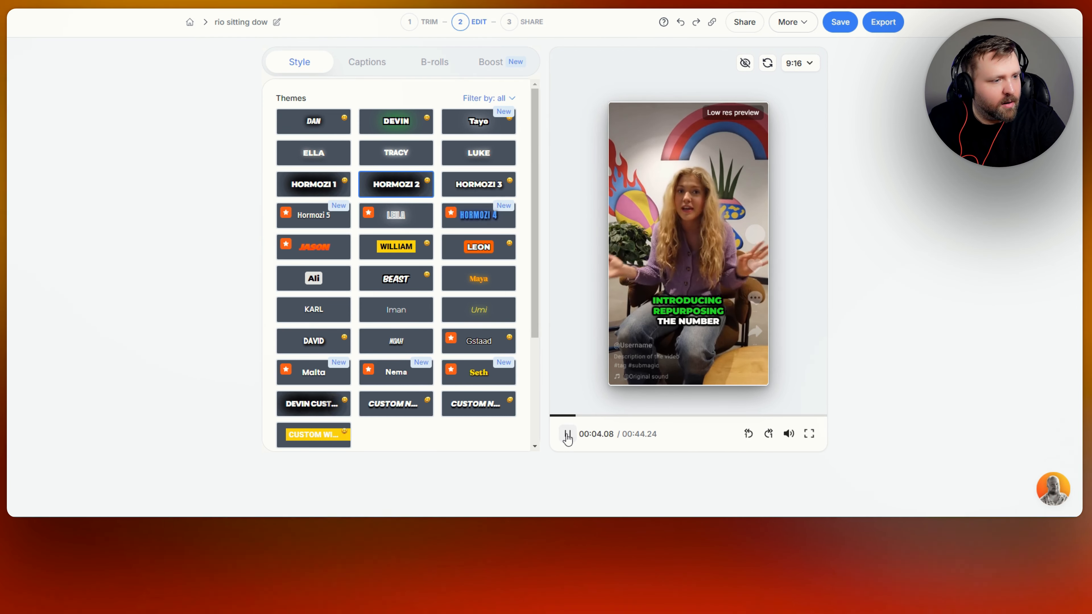
click(568, 435)
click(461, 188)
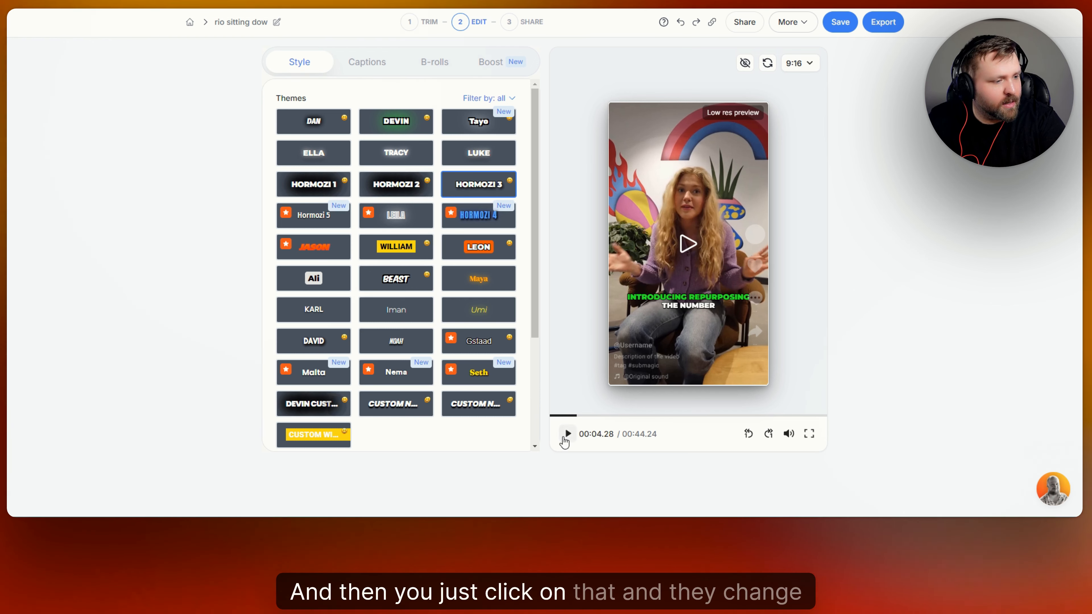
click(566, 435)
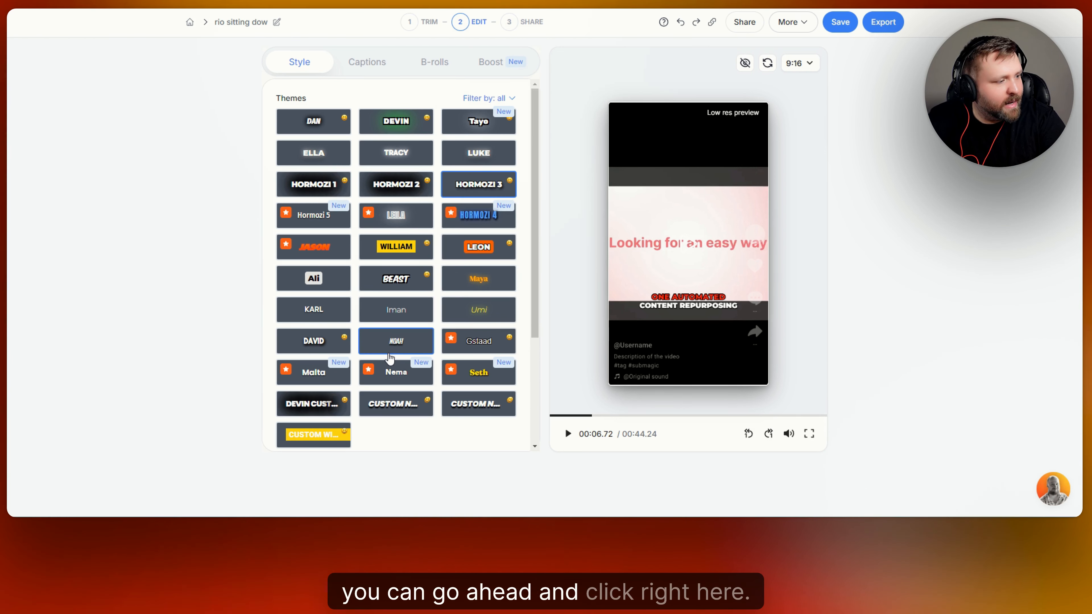
Try the Ali, Hormozi 4, Hormozi 5 and Nema themes, settling on Malta.
click(310, 278)
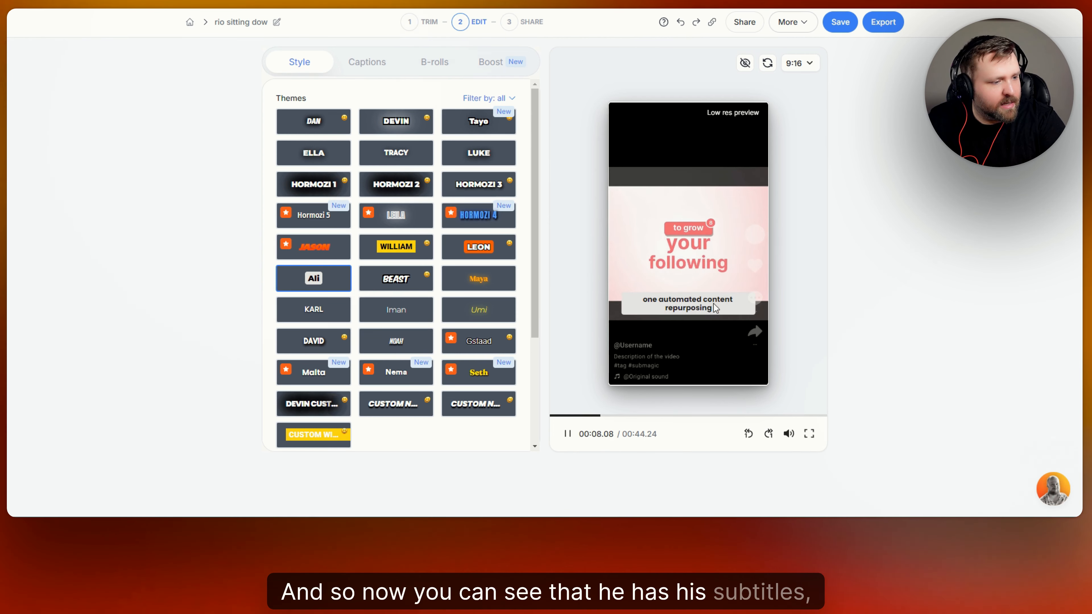
click(568, 434)
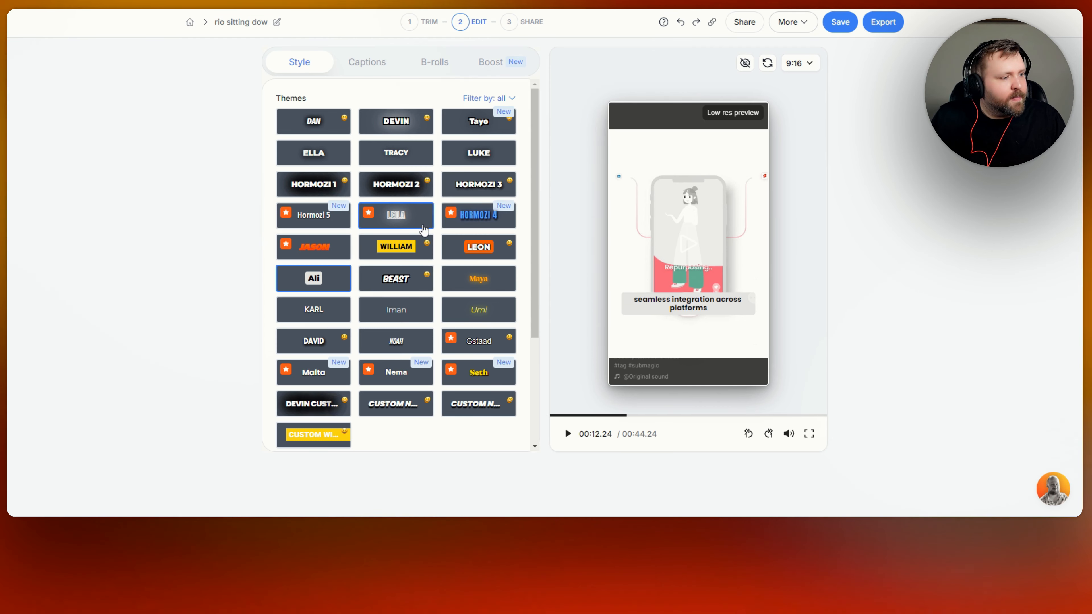
click(484, 219)
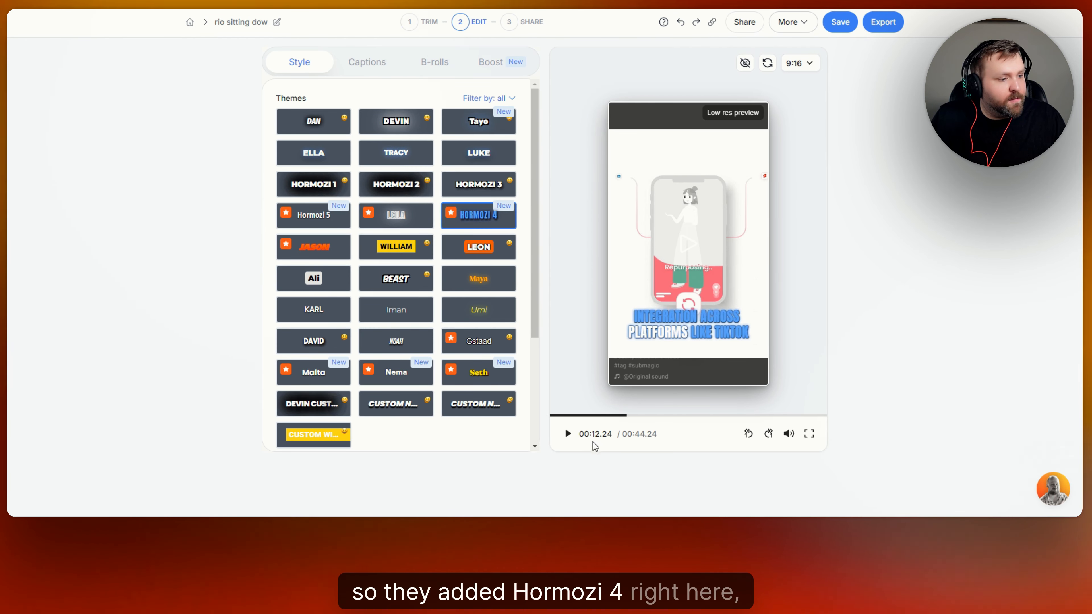
click(310, 220)
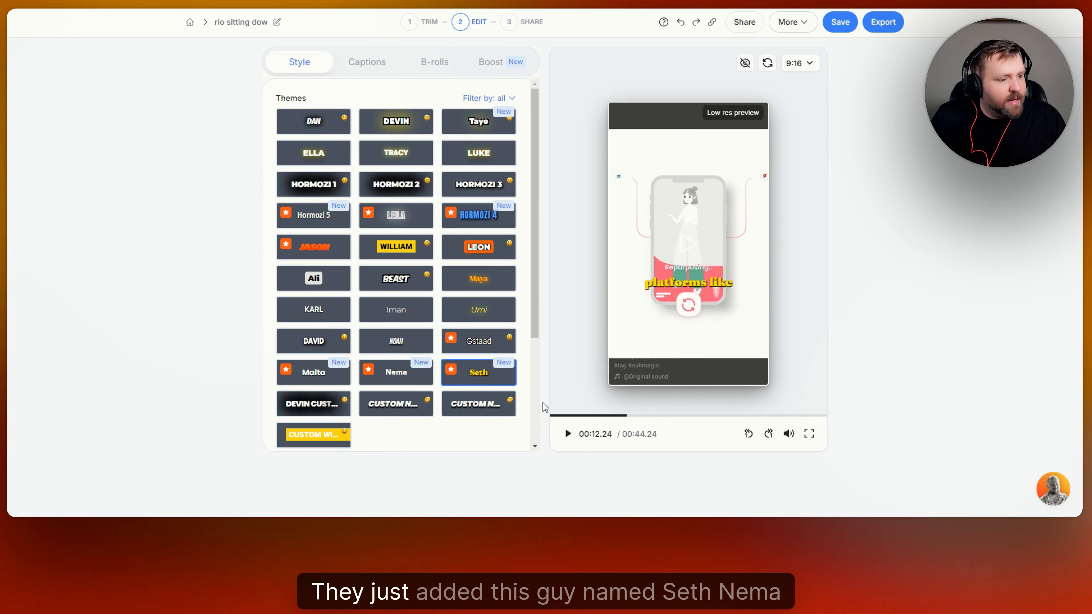
click(398, 378)
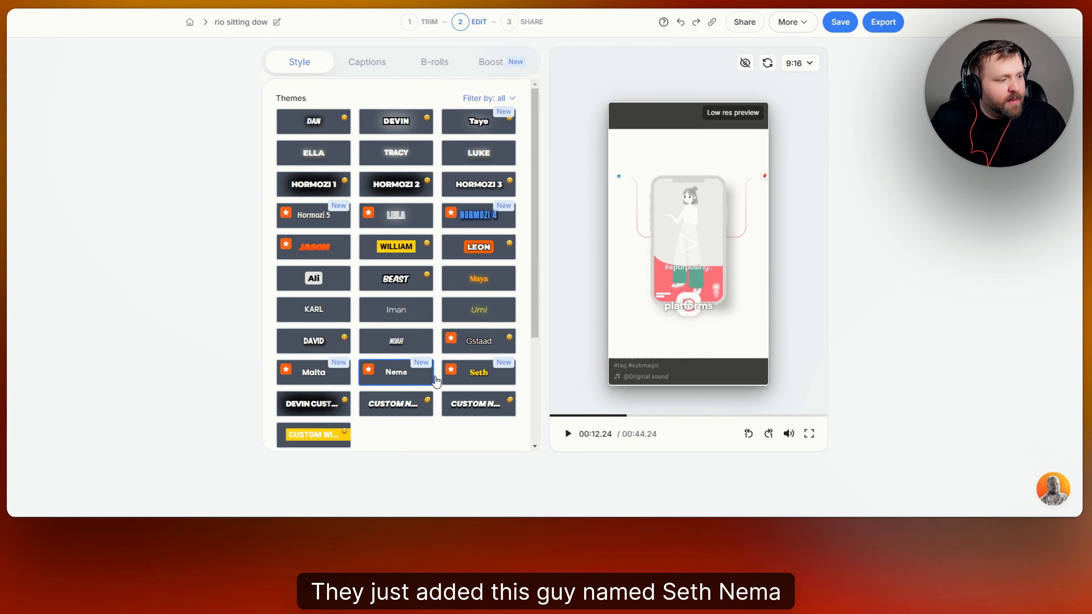
click(337, 378)
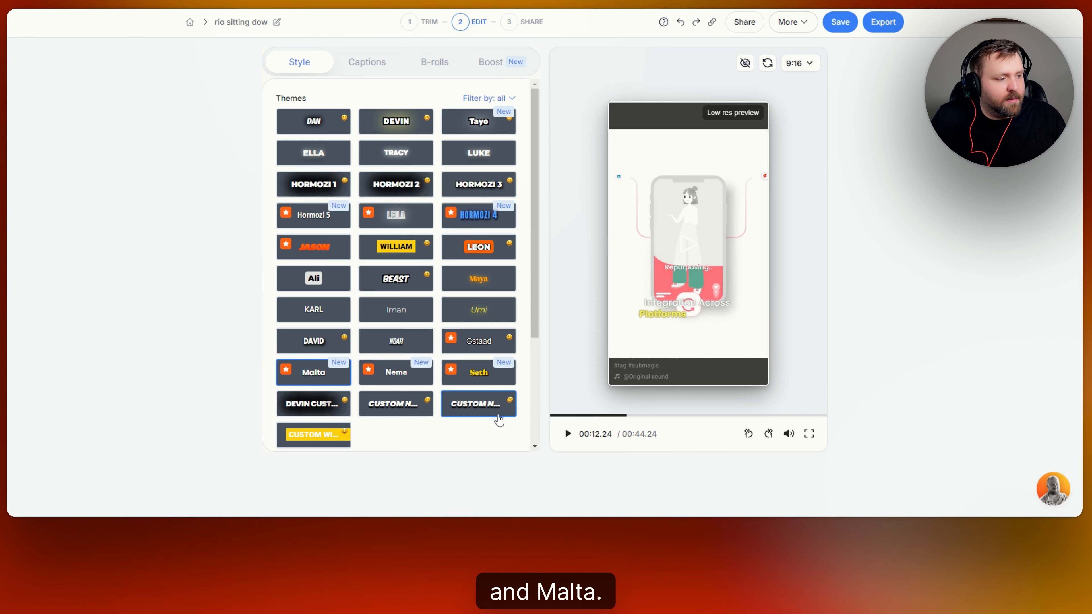
scroll(466, 260, down, 3)
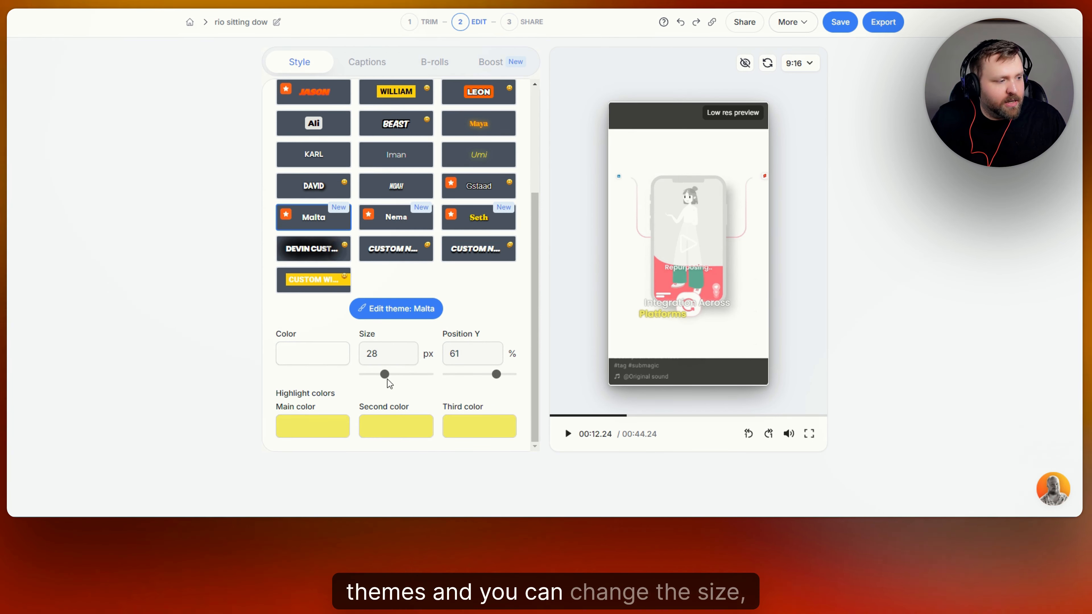
Apply the Leon caption theme.
click(334, 365)
click(466, 287)
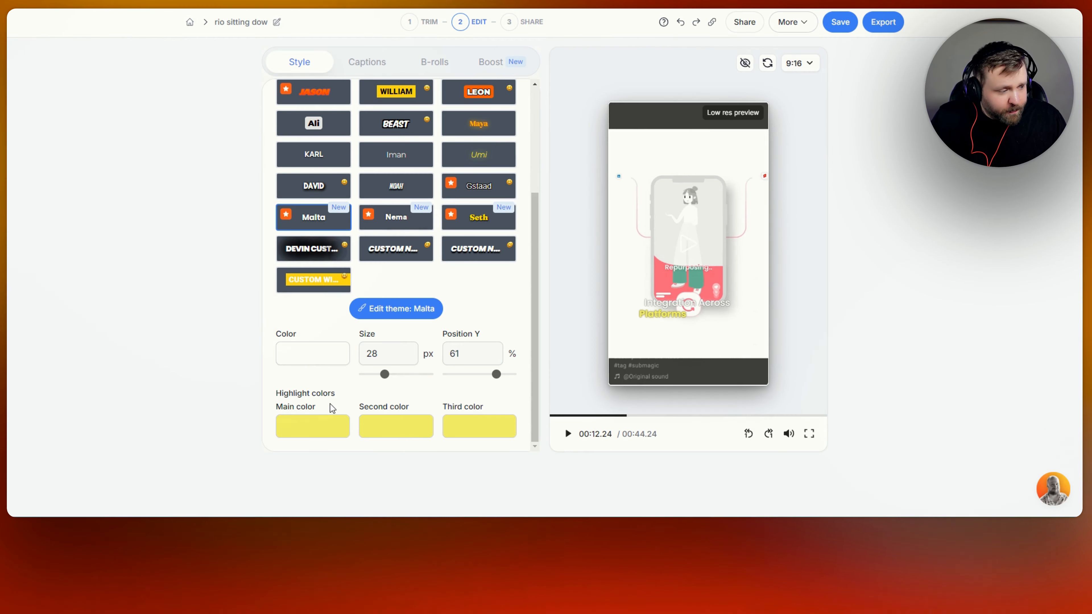
scroll(480, 221, up, 3)
click(477, 207)
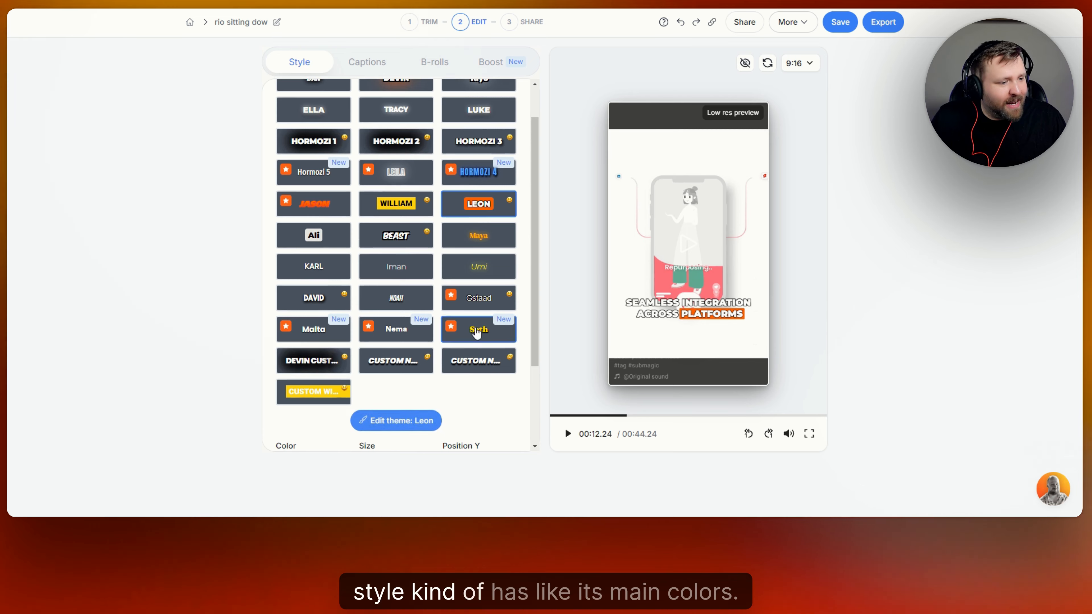
scroll(292, 423, down, 3)
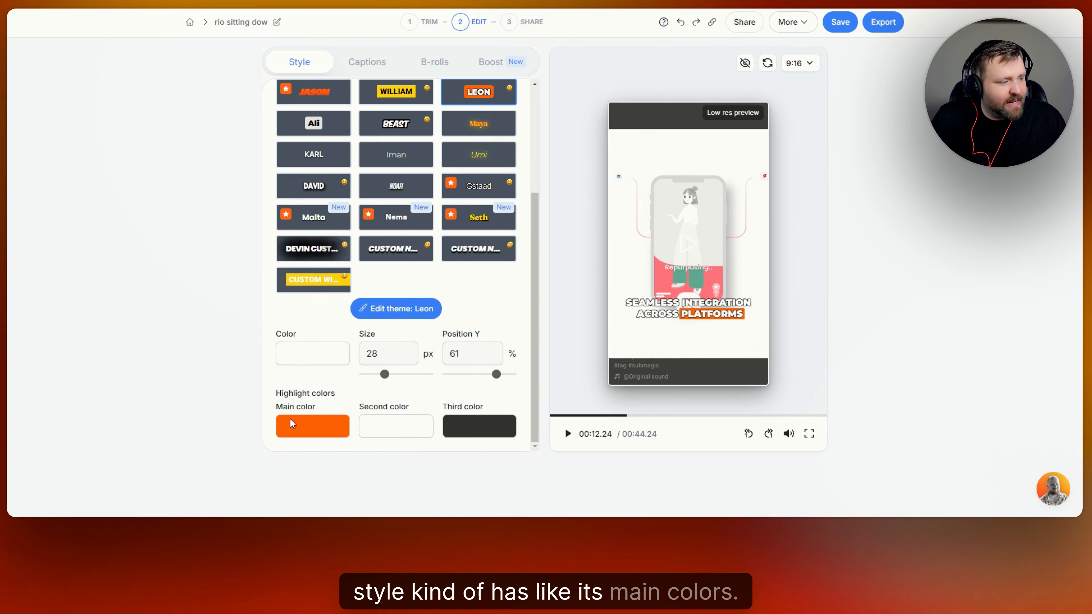
Change the Leon theme's main highlight colour from orange to blue (5588FF).
click(338, 433)
click(566, 236)
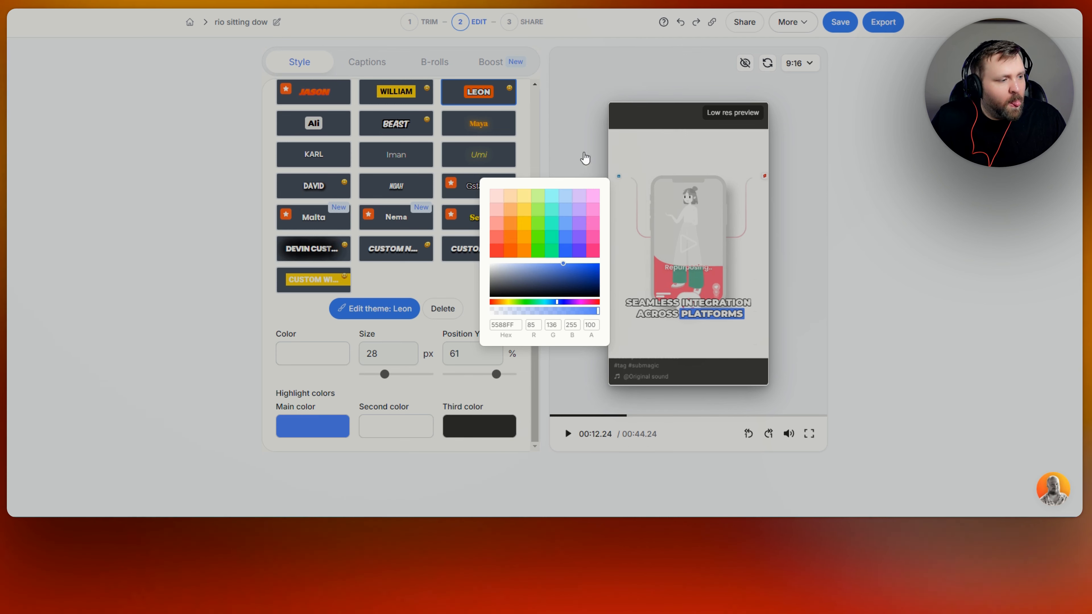
click(435, 272)
scroll(497, 302, up, 4)
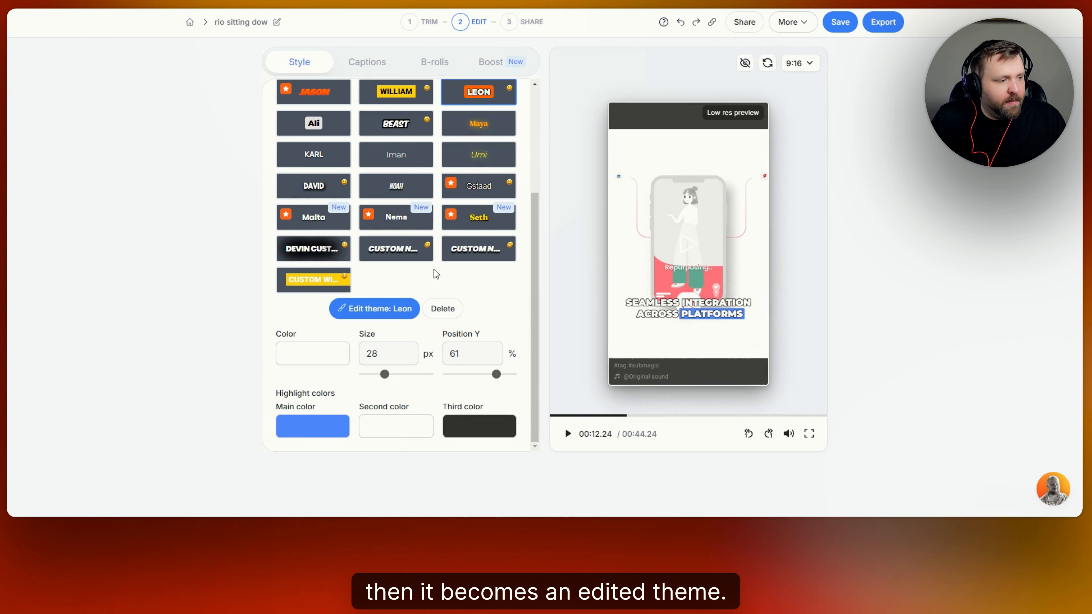
scroll(500, 309, down, 4)
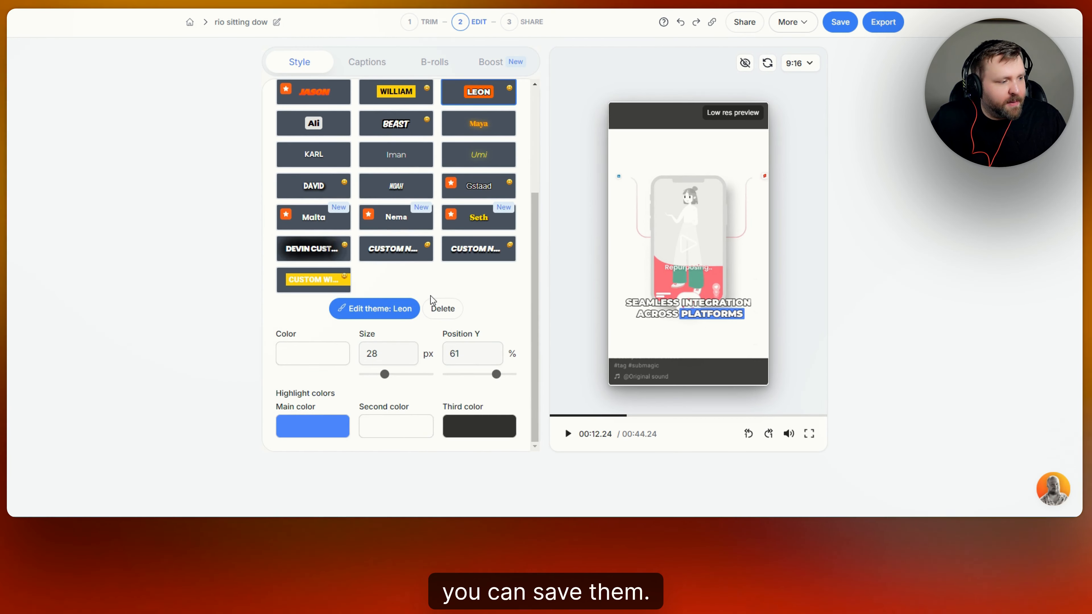
scroll(490, 310, up, 4)
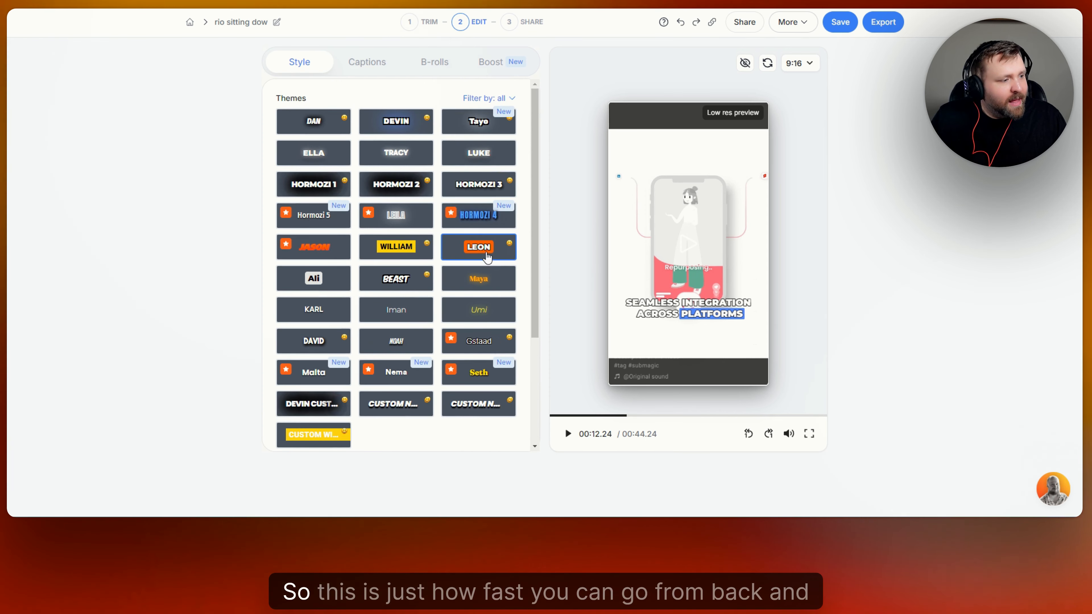
Apply the WILLIAM theme, play and pause the preview, then show the Captions transcript list.
click(396, 246)
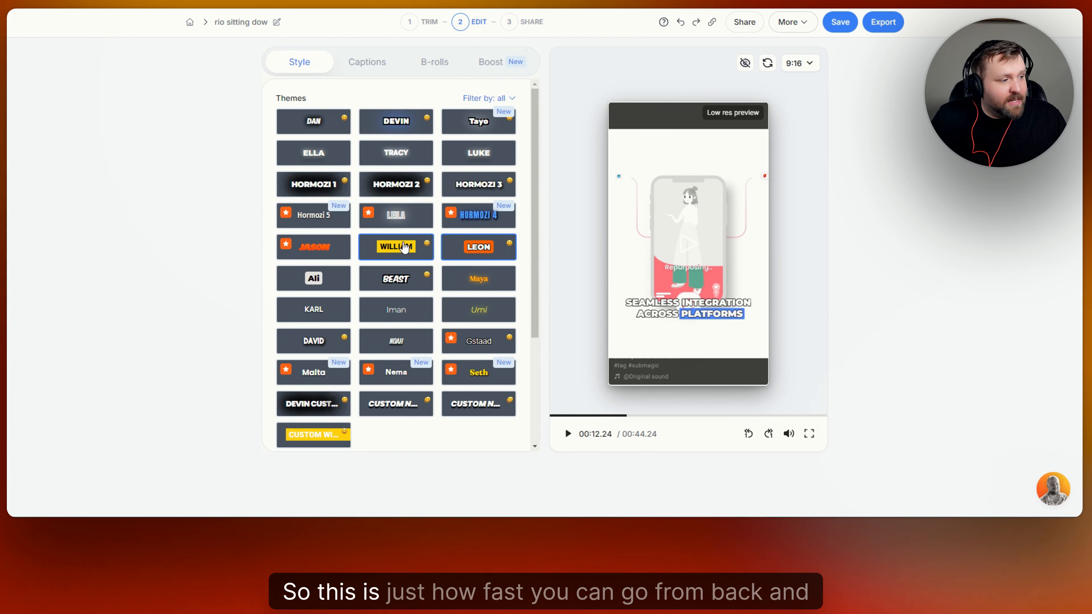
click(566, 444)
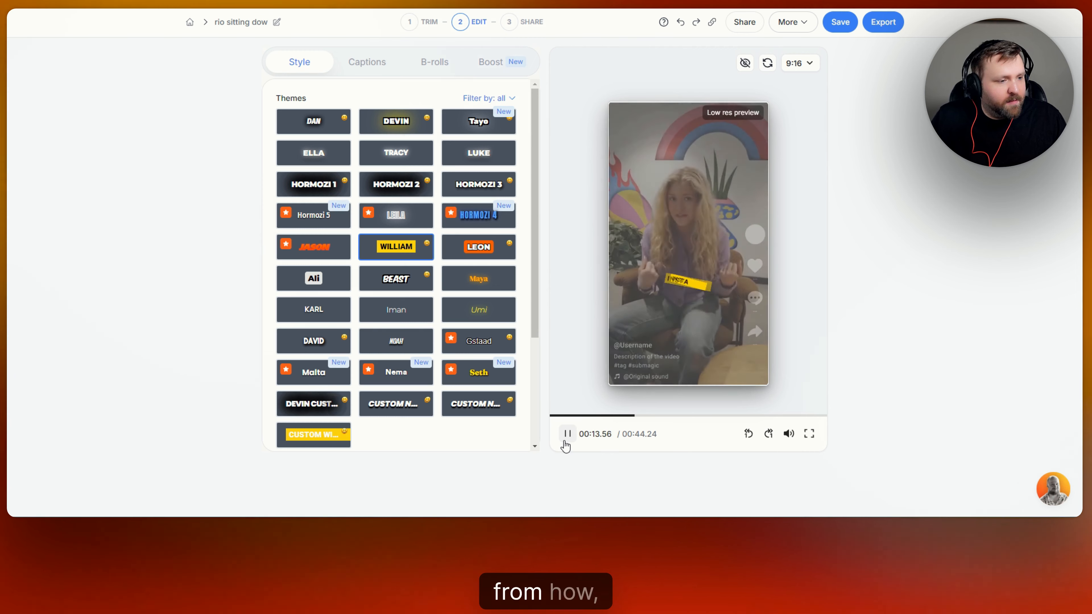
click(566, 443)
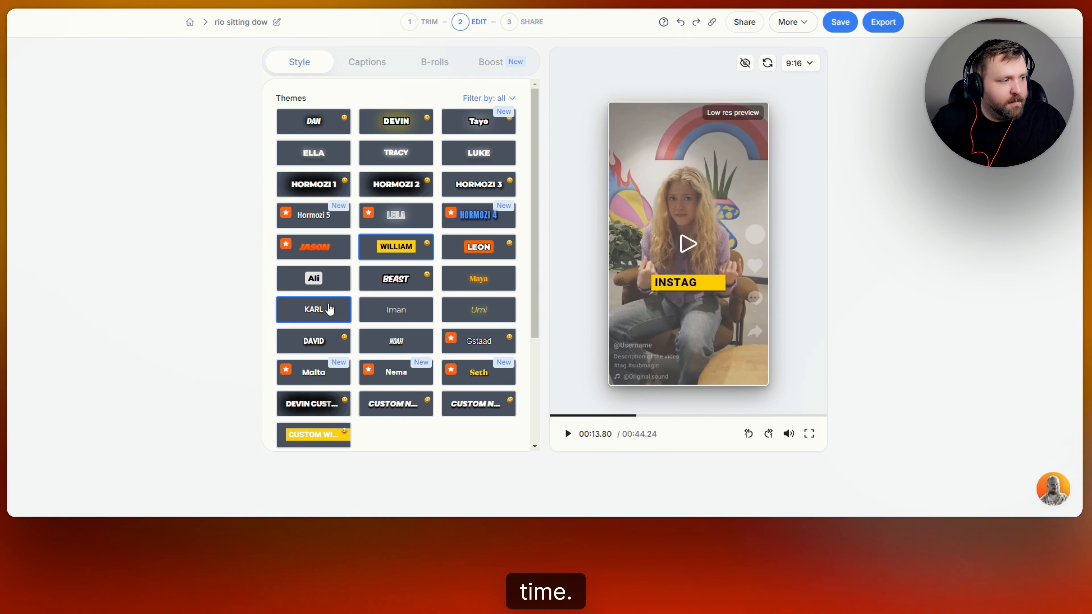
scroll(403, 319, down, 1)
scroll(403, 318, down, 2)
scroll(403, 319, up, 3)
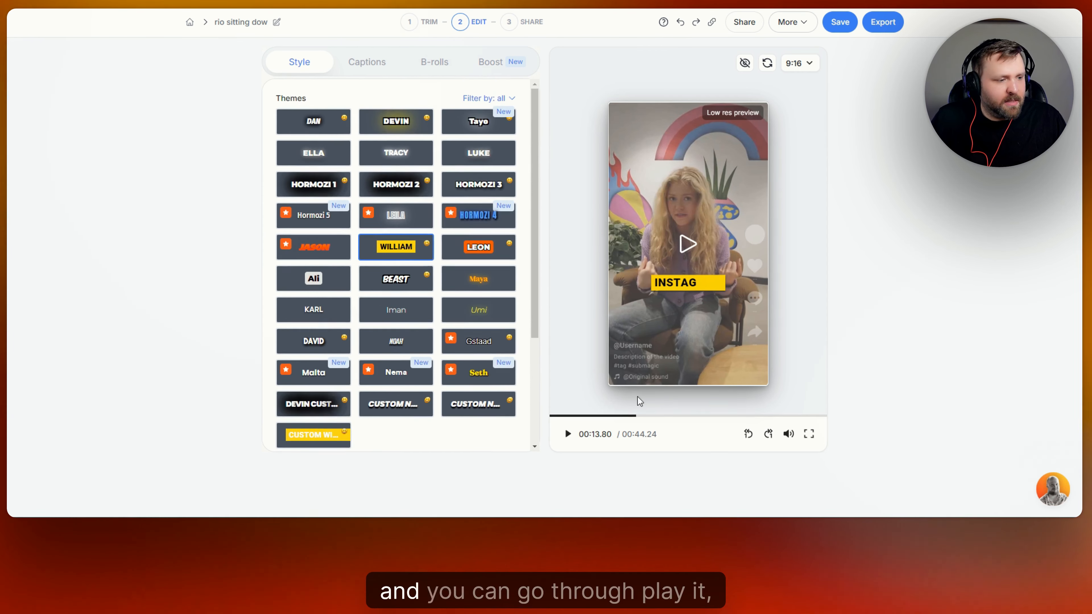
click(377, 67)
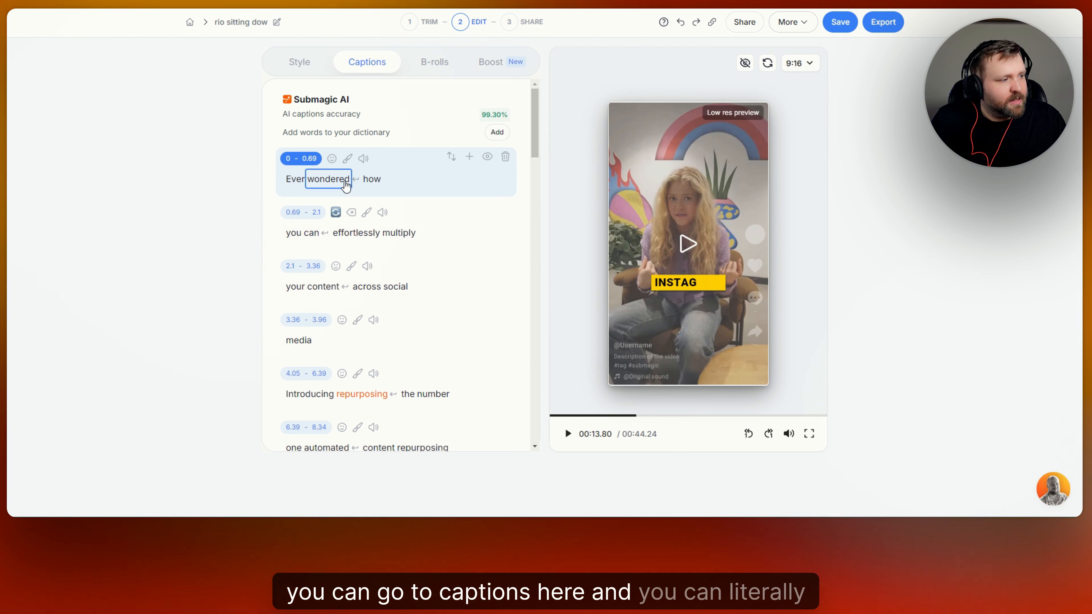
scroll(328, 179, down, 5)
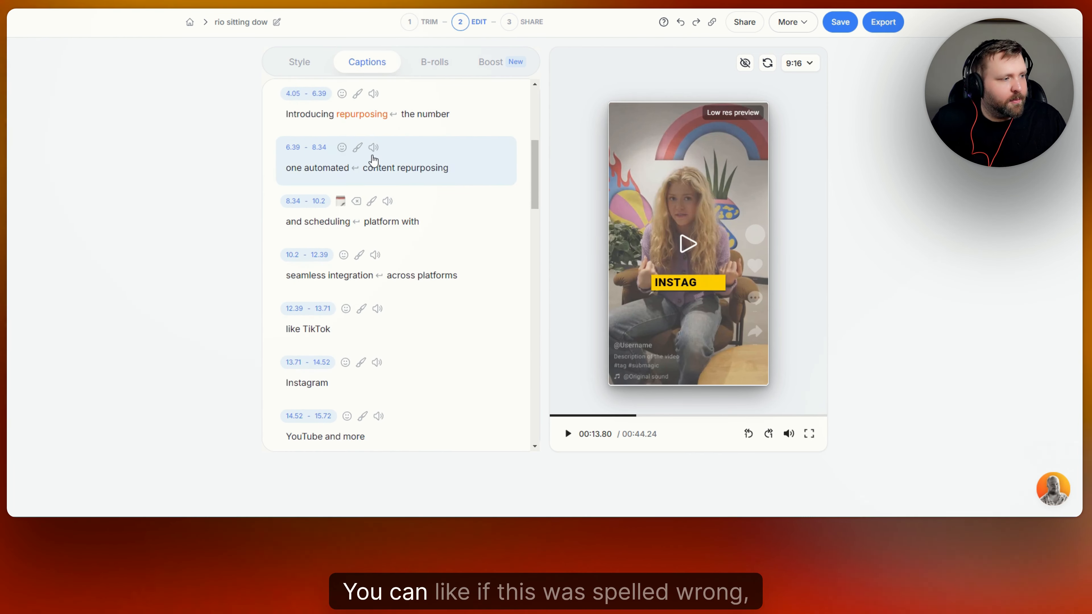
click(316, 172)
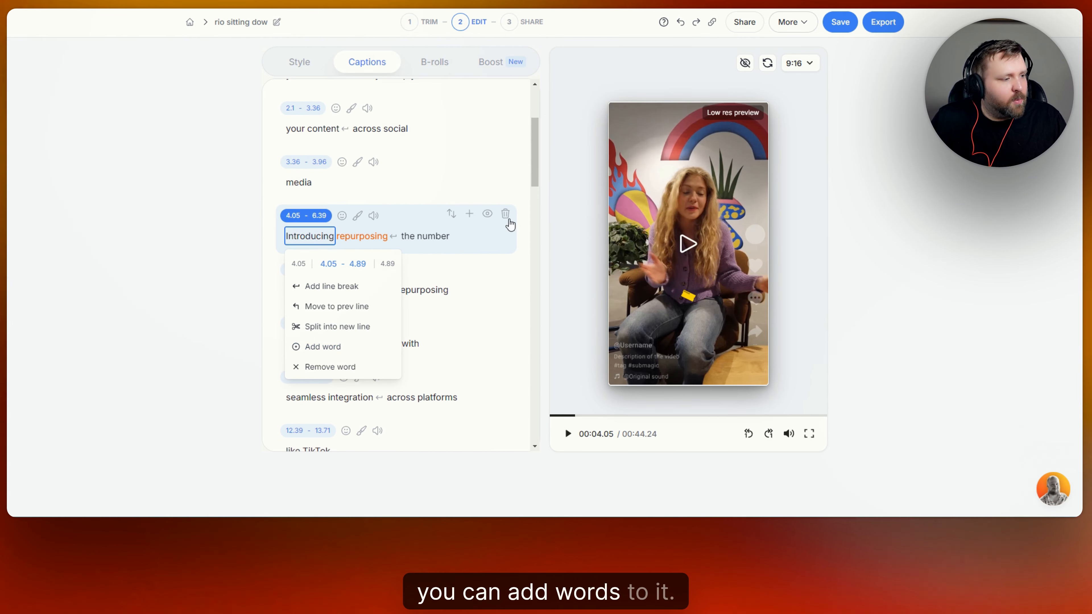
click(532, 162)
scroll(479, 183, up, 1)
scroll(478, 183, up, 3)
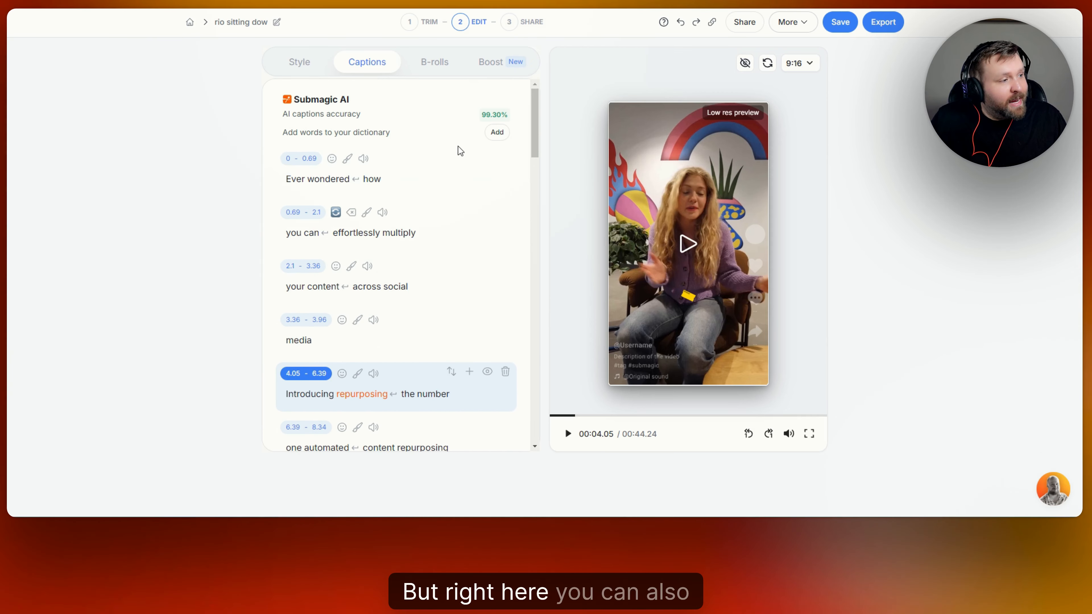
click(333, 161)
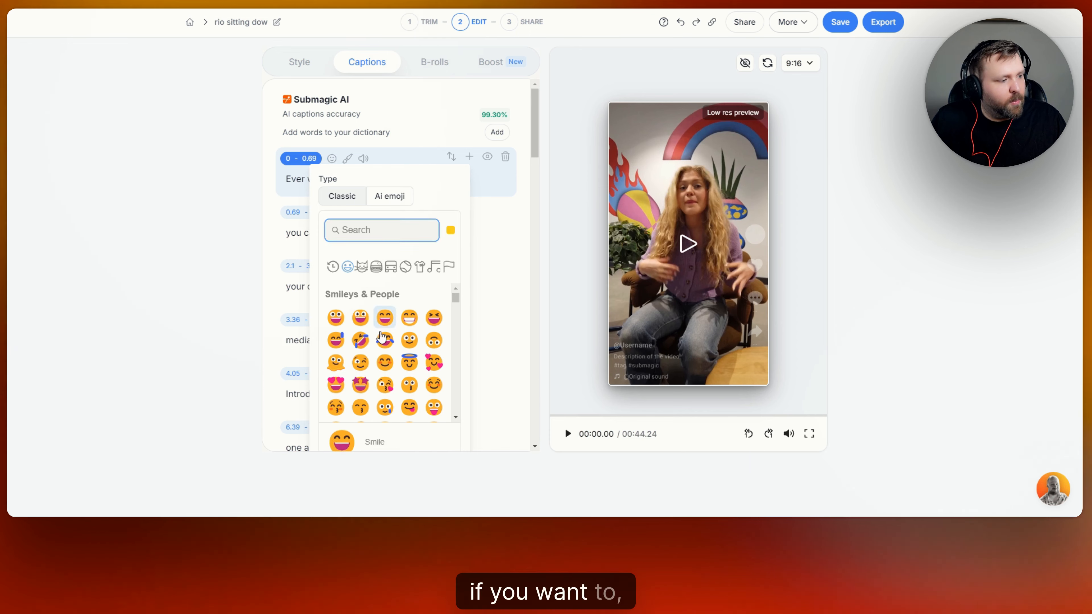
click(363, 159)
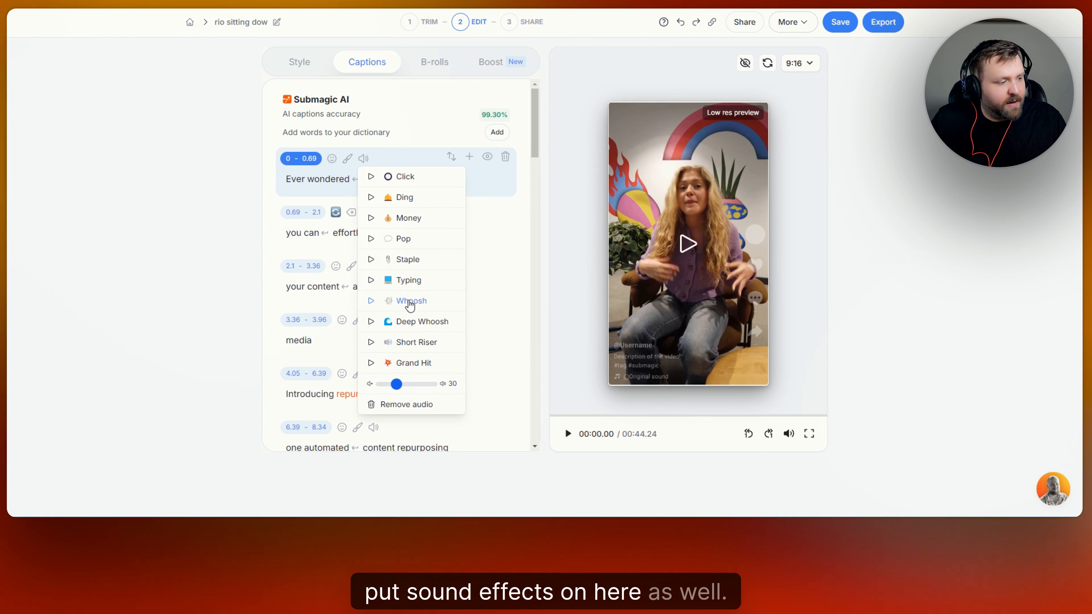
click(419, 120)
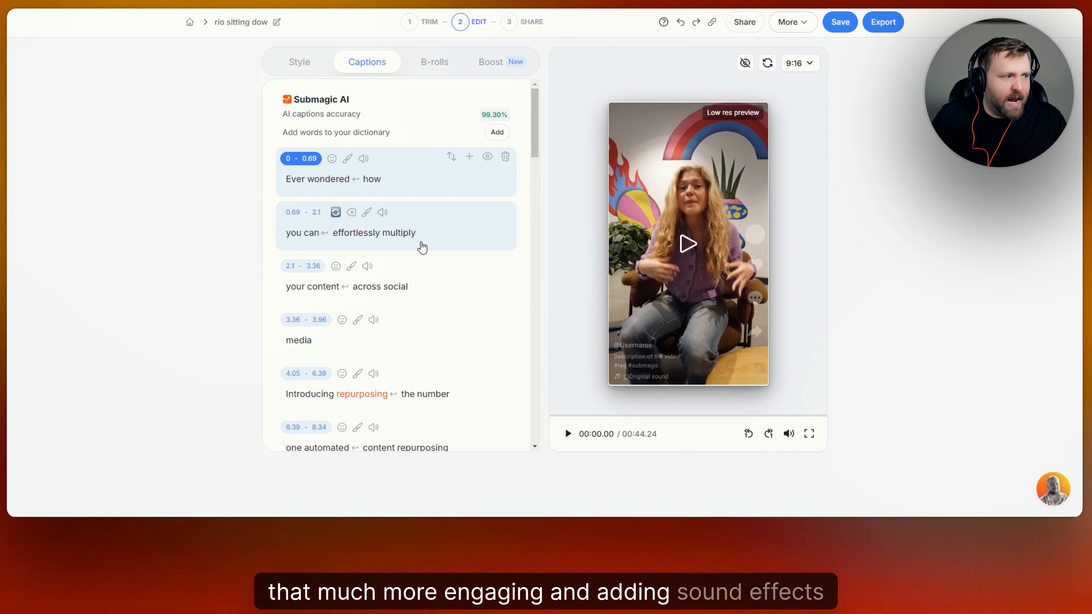
Add the Ding sound effect to the Instagram caption line and preview it.
scroll(424, 178, down, 6)
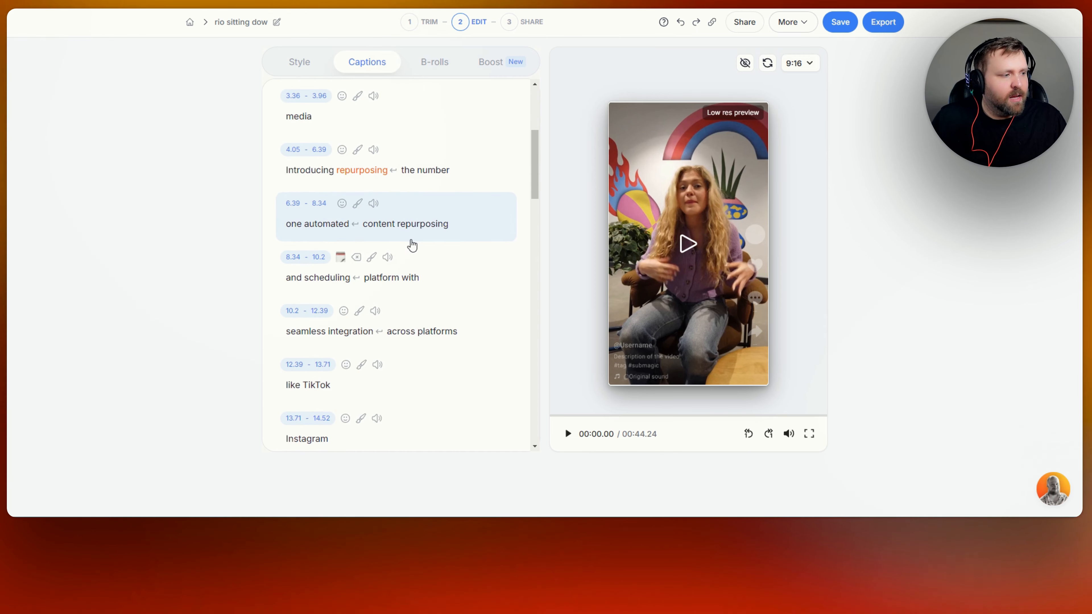
scroll(412, 243, down, 4)
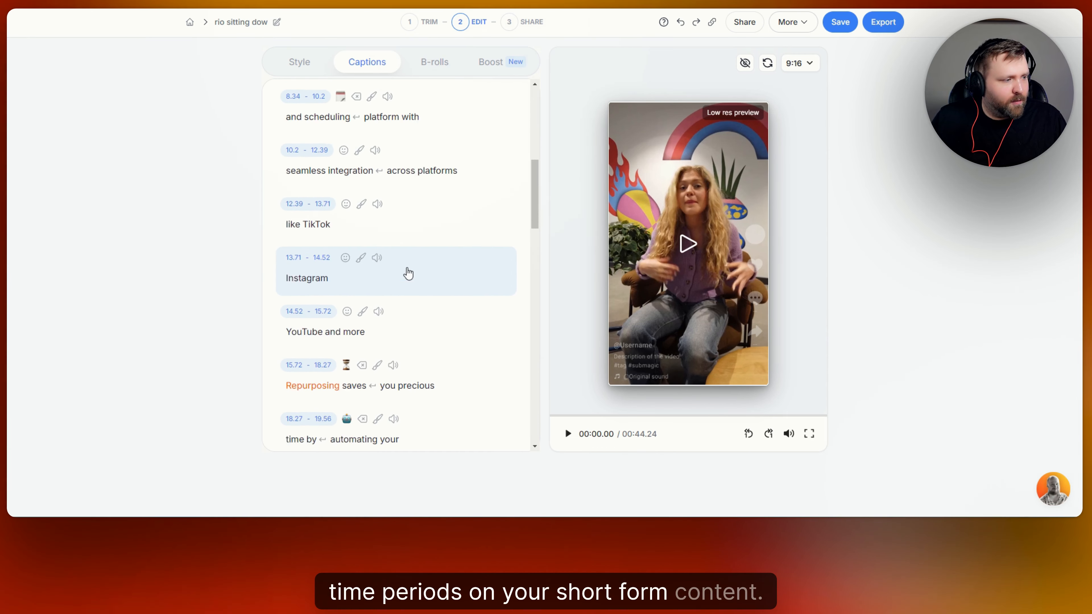
scroll(408, 266, up, 1)
click(374, 254)
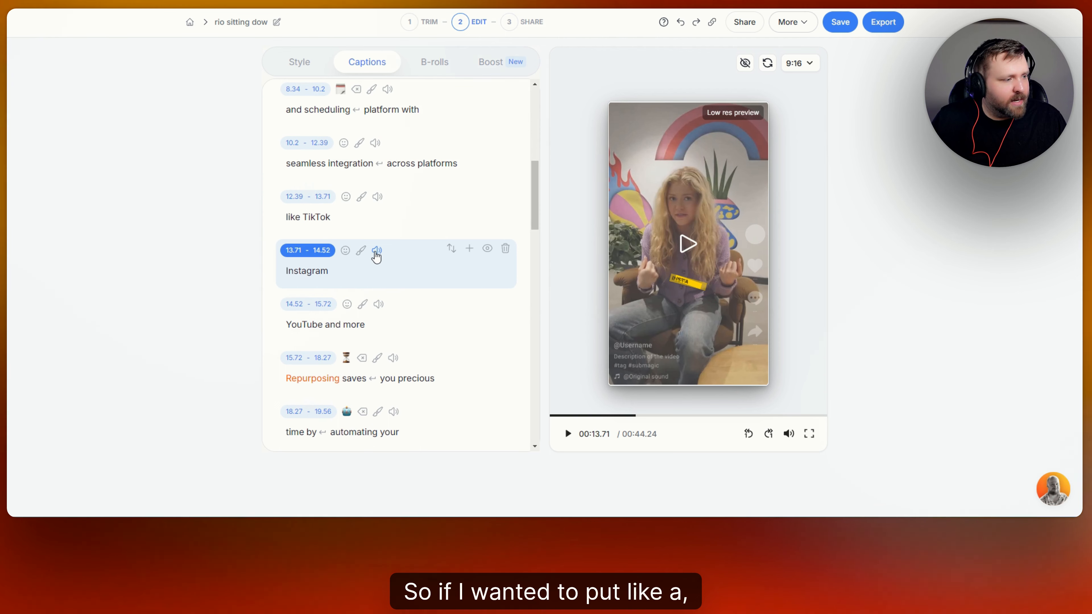
click(377, 253)
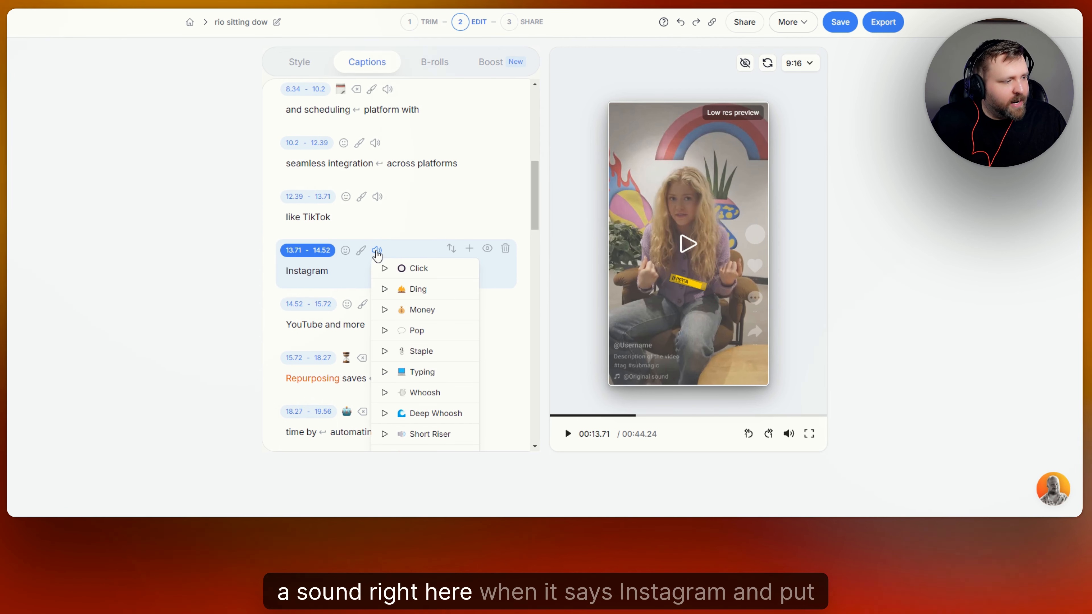
click(424, 299)
click(377, 250)
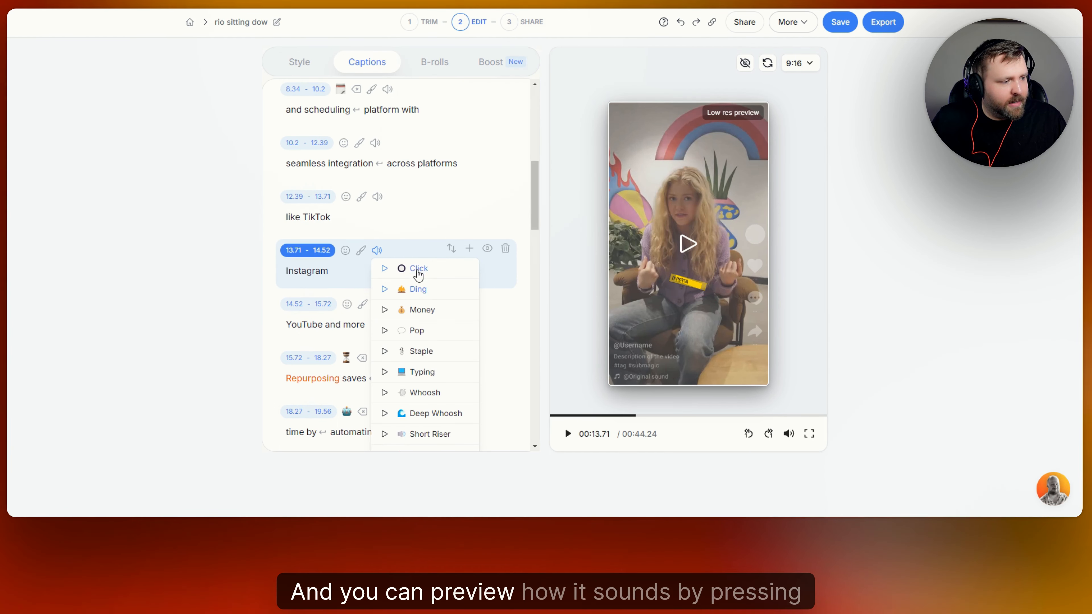
click(419, 253)
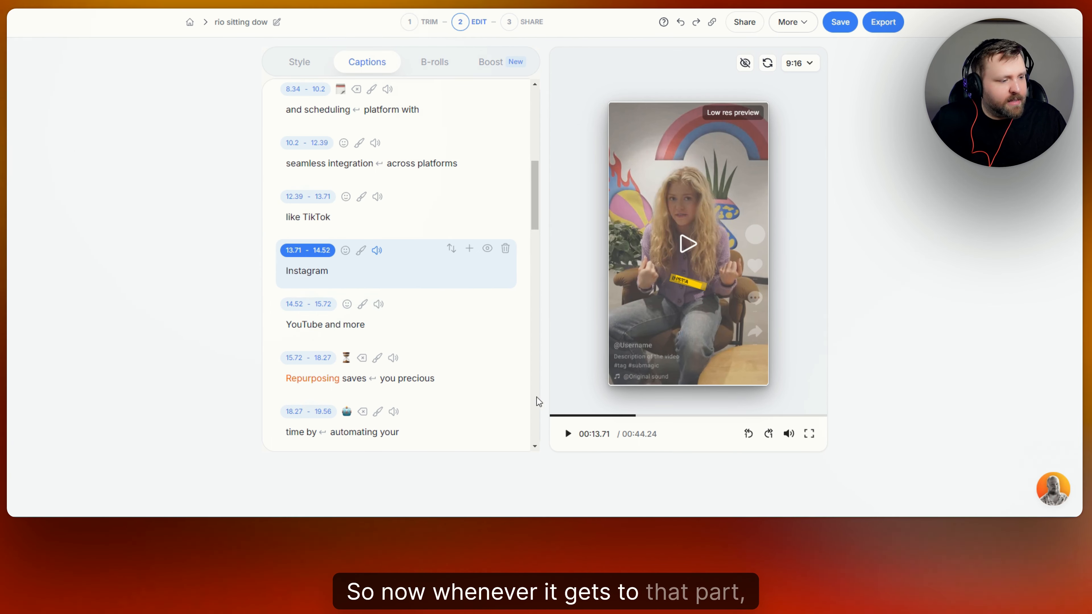
click(568, 434)
click(568, 433)
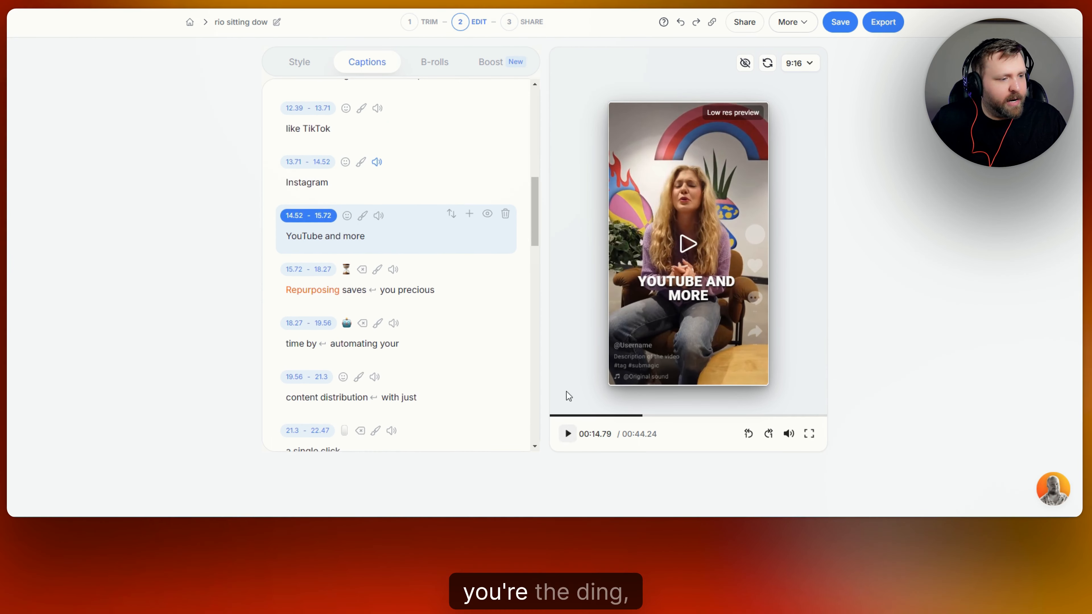
Add a sound effect to the final 'out for free' caption and play the ending.
scroll(441, 258, down, 8)
scroll(438, 254, down, 15)
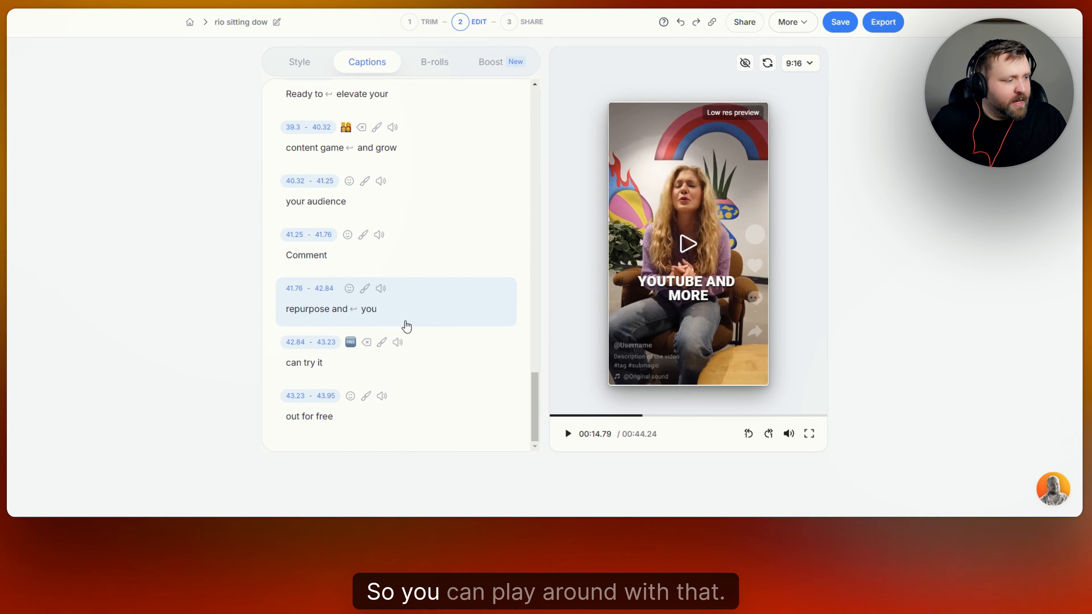
scroll(404, 382, up, 1)
scroll(378, 409, down, 1)
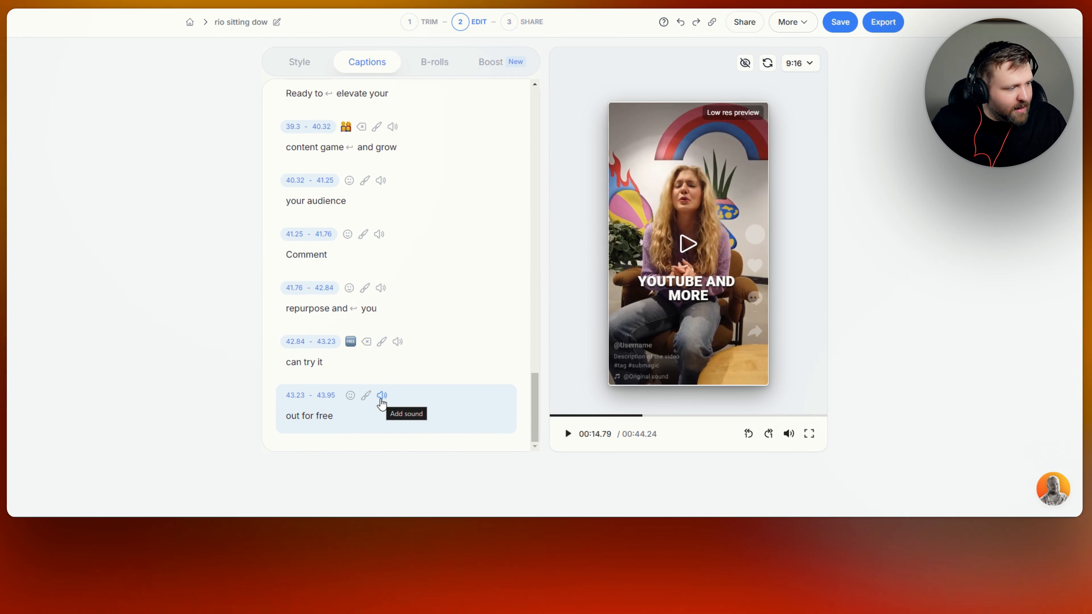
click(381, 396)
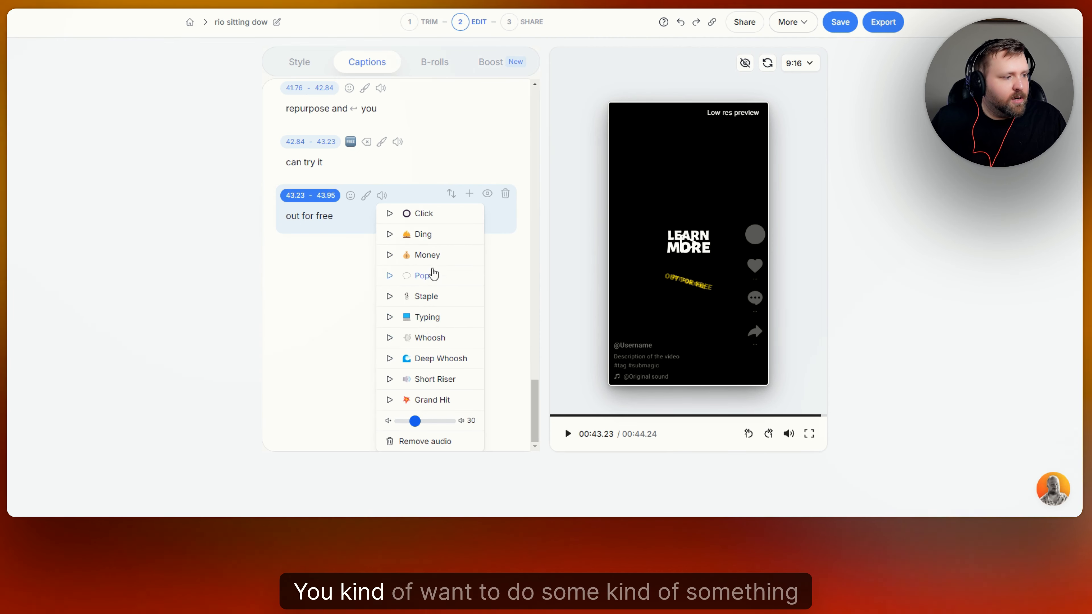
click(430, 256)
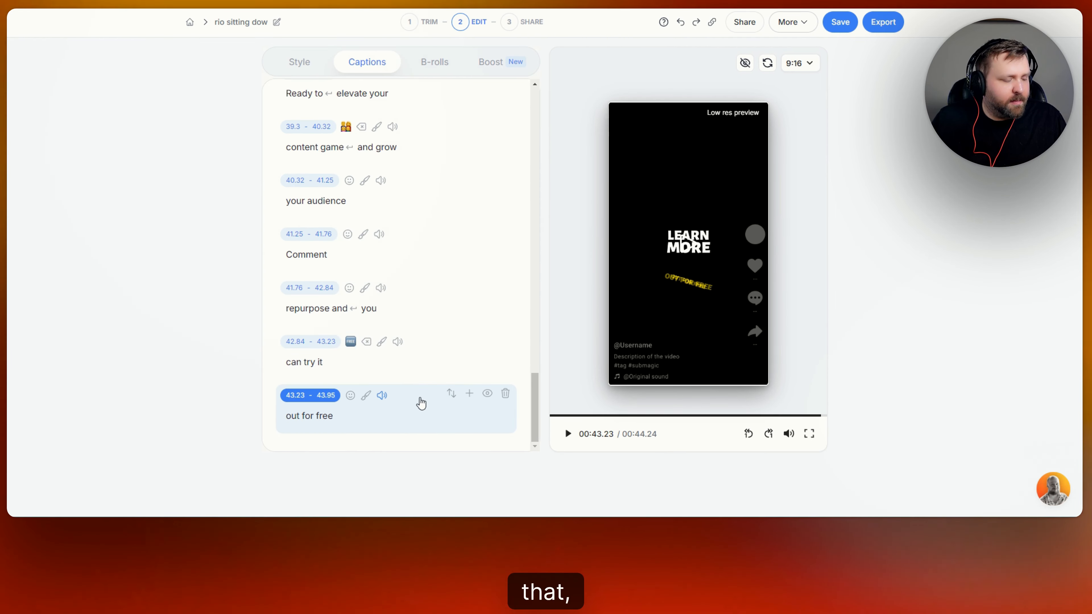
click(569, 435)
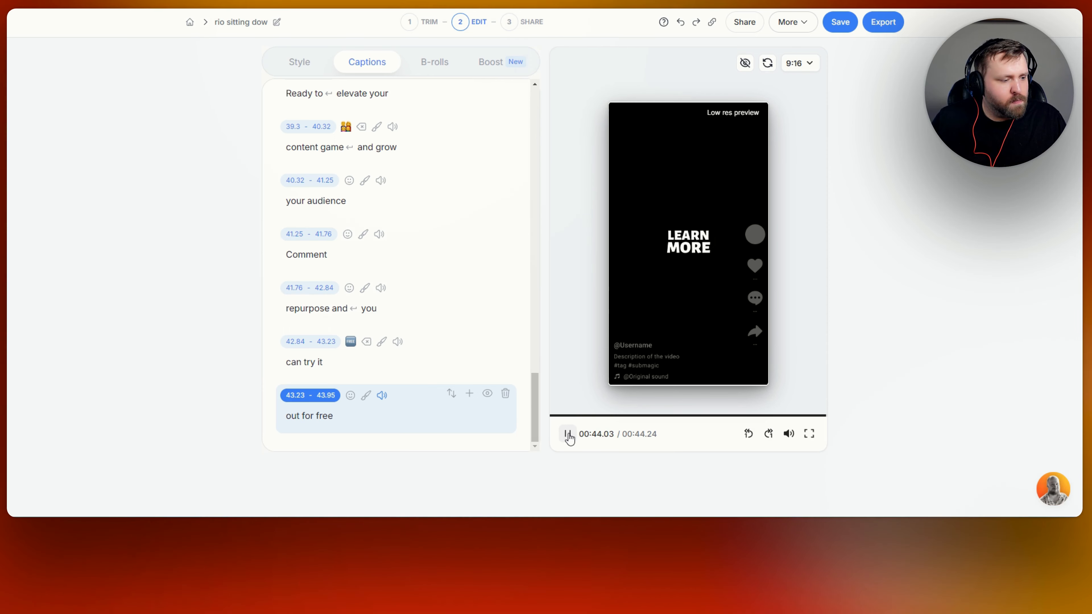
click(568, 435)
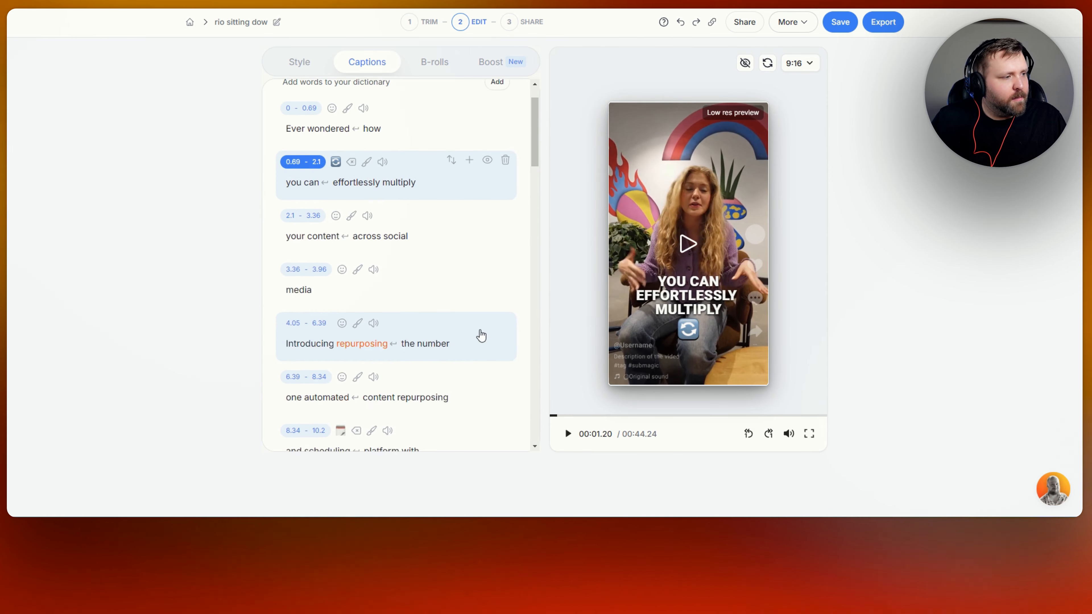
scroll(481, 336, up, 1)
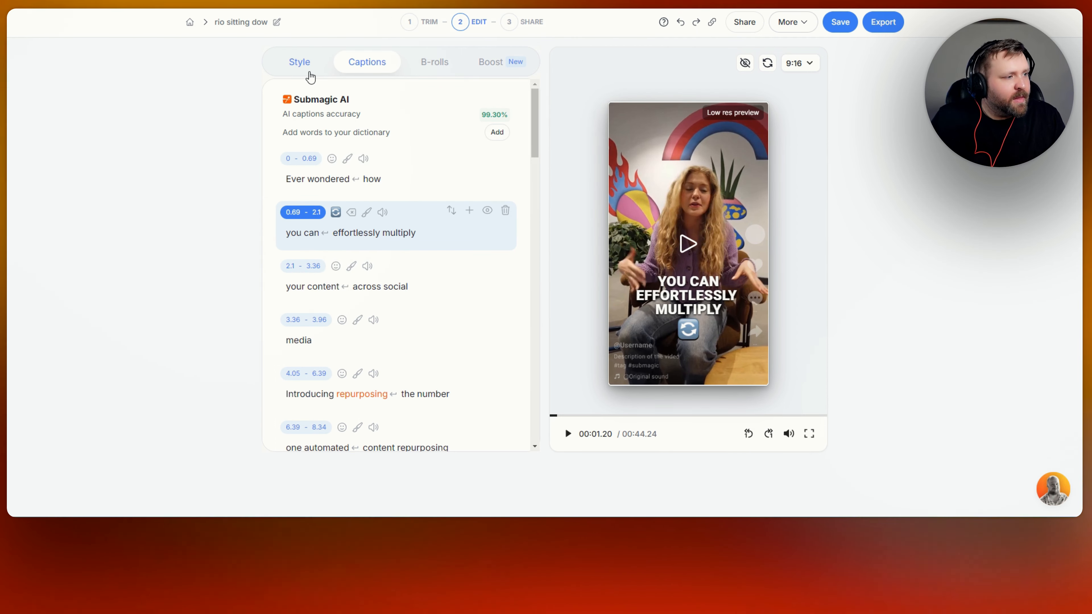
Run Magic B-rolls from the B-rolls tab and inspect the 'Repurposing saves' segment's clip.
click(440, 66)
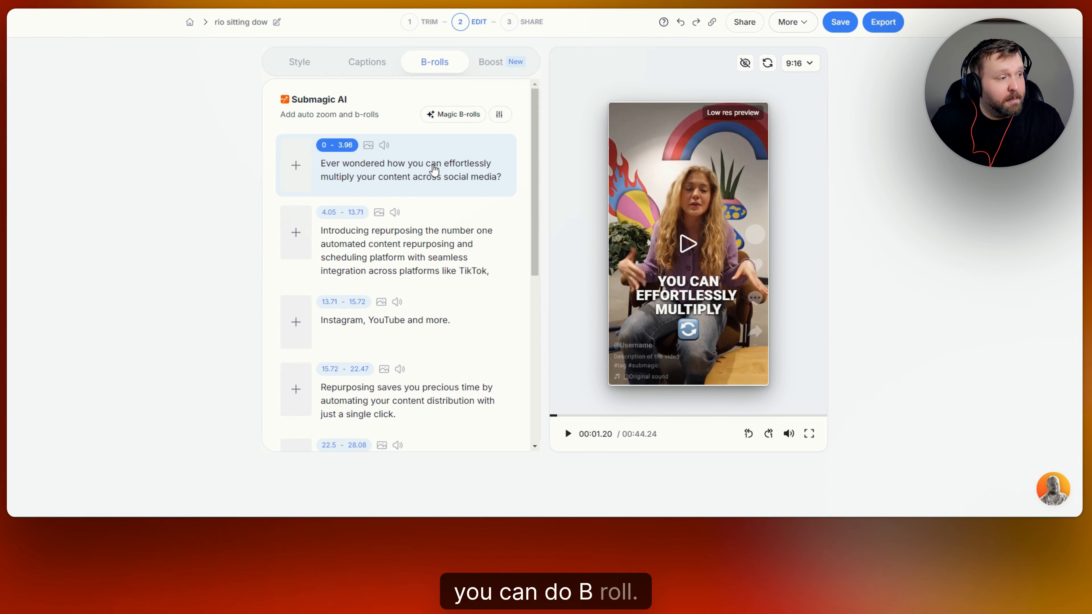
scroll(435, 170, down, 5)
scroll(451, 200, up, 5)
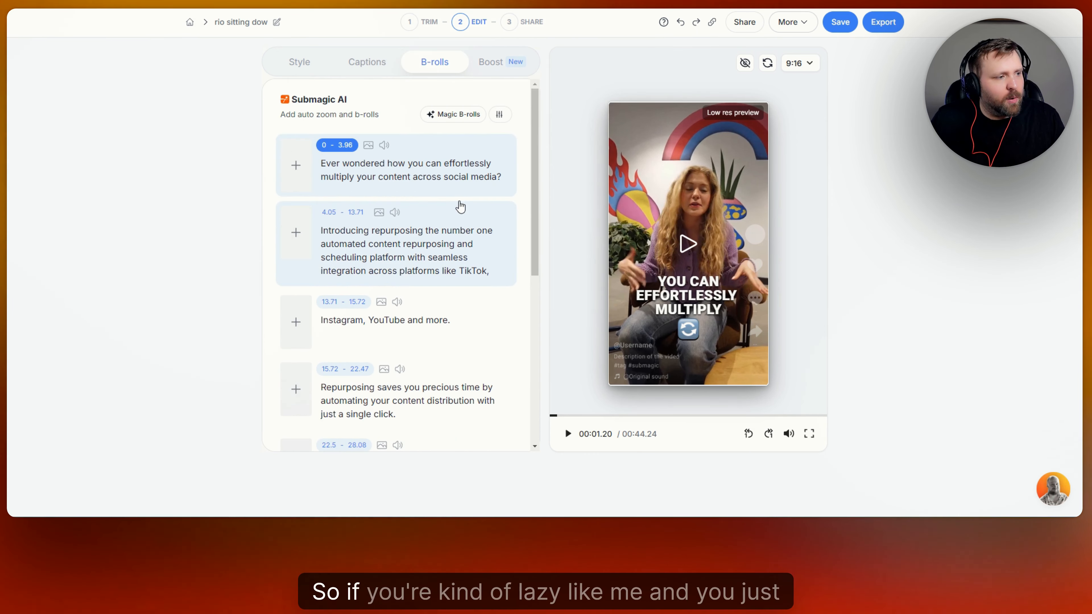
click(457, 114)
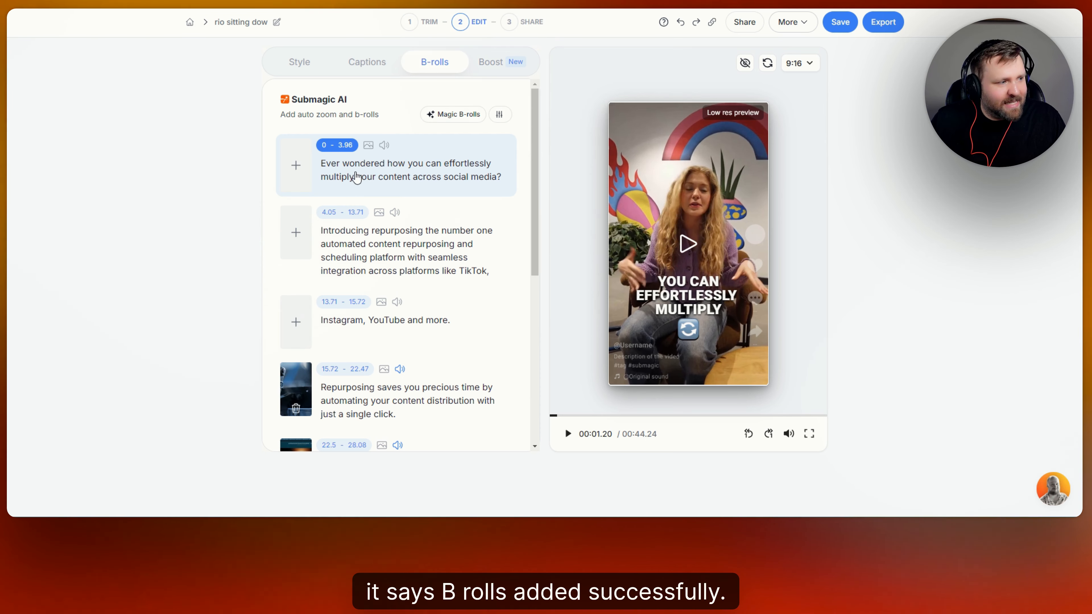
scroll(366, 178, down, 4)
click(296, 215)
Preview the added B-rolls, then delete the clip on the 22.5–28.08 second segment.
scroll(344, 241, down, 3)
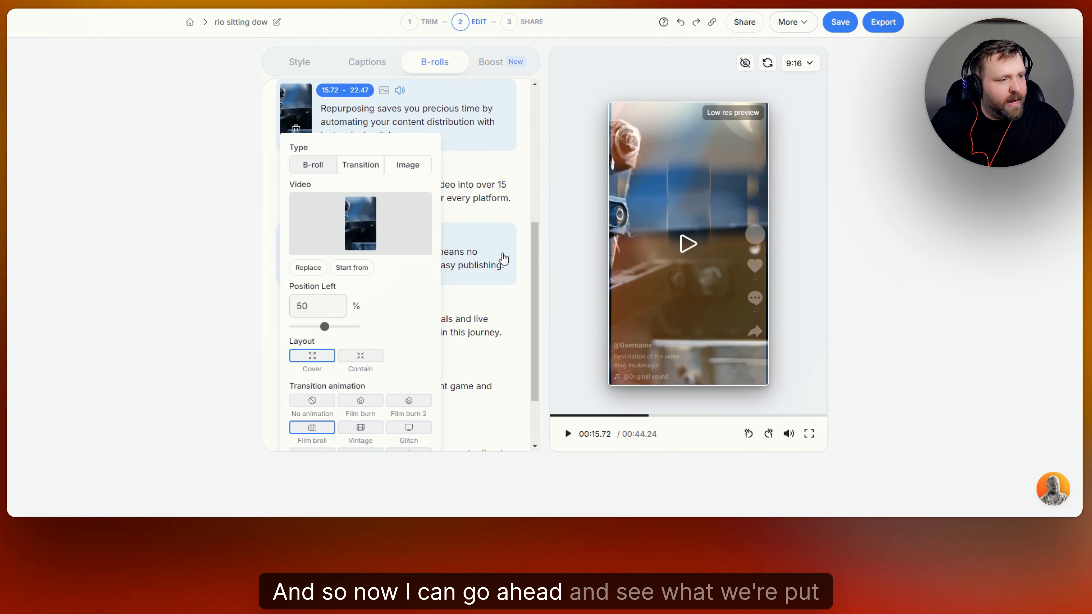
click(672, 248)
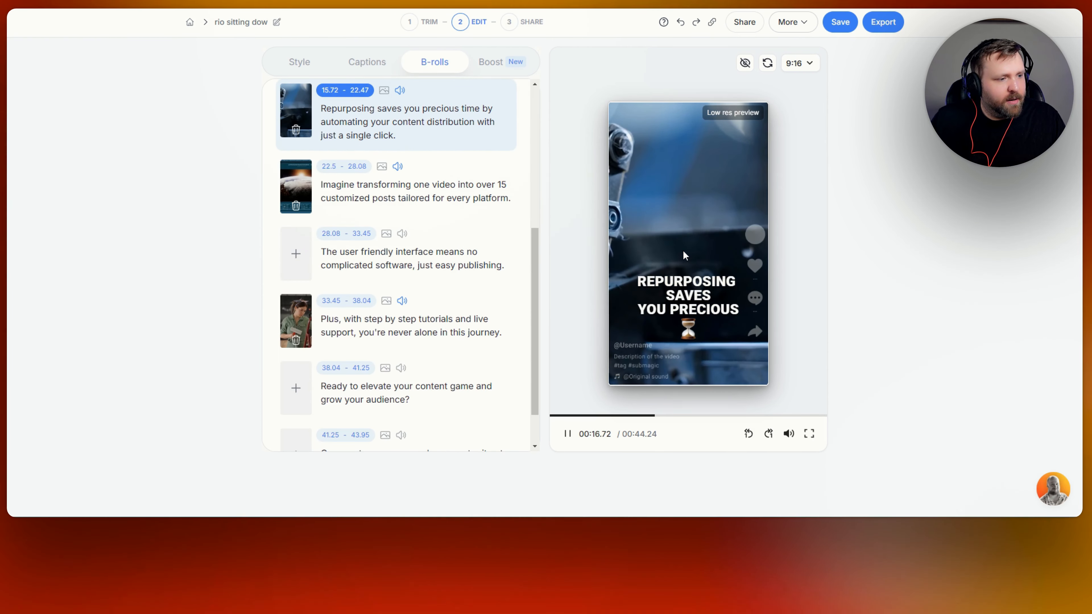
click(567, 434)
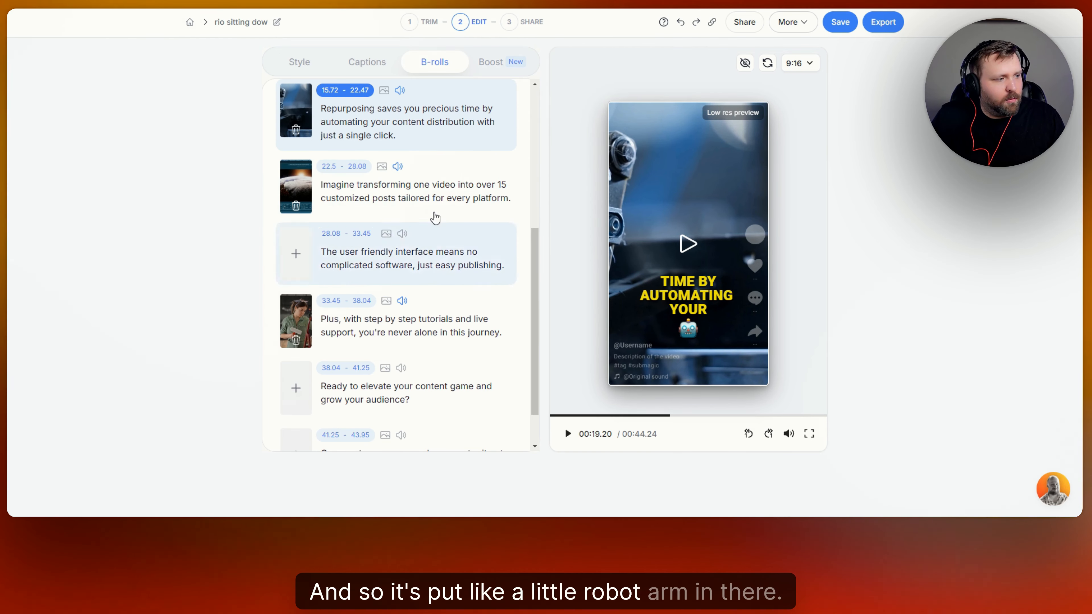
click(292, 181)
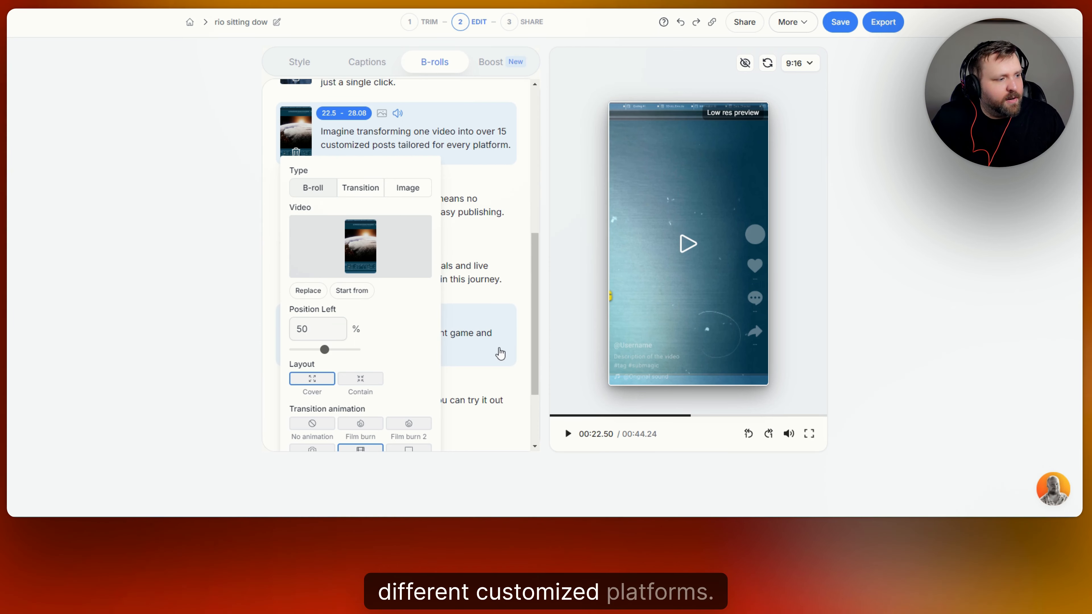
click(566, 435)
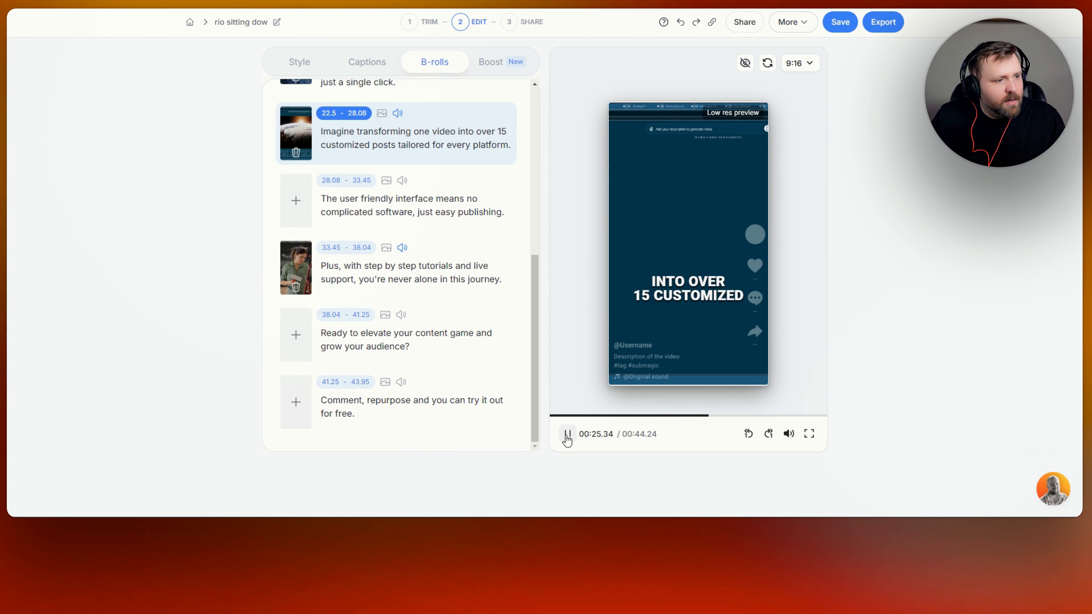
click(567, 435)
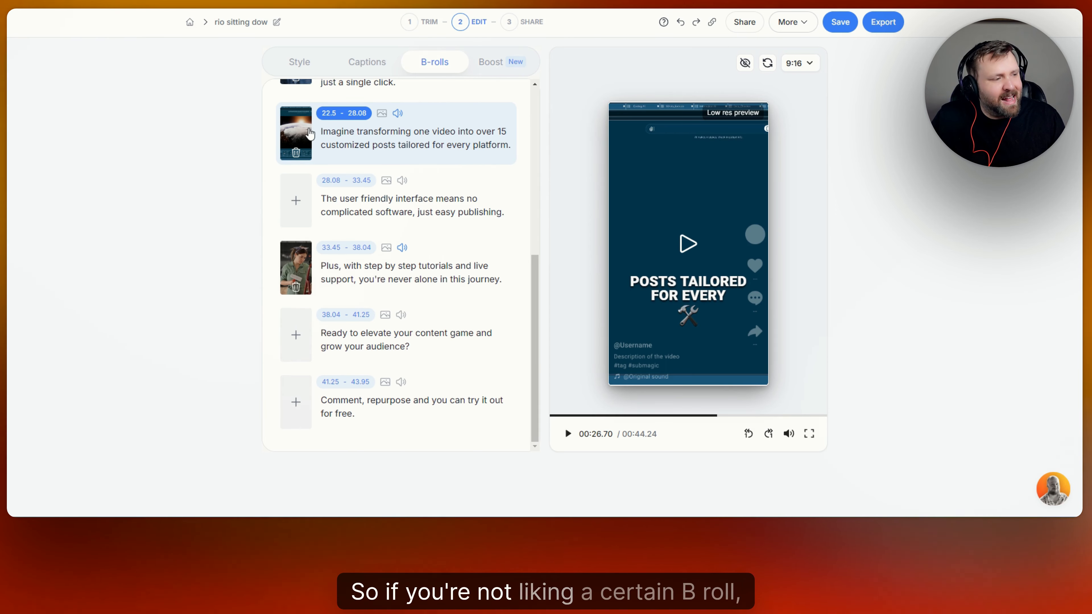
click(297, 153)
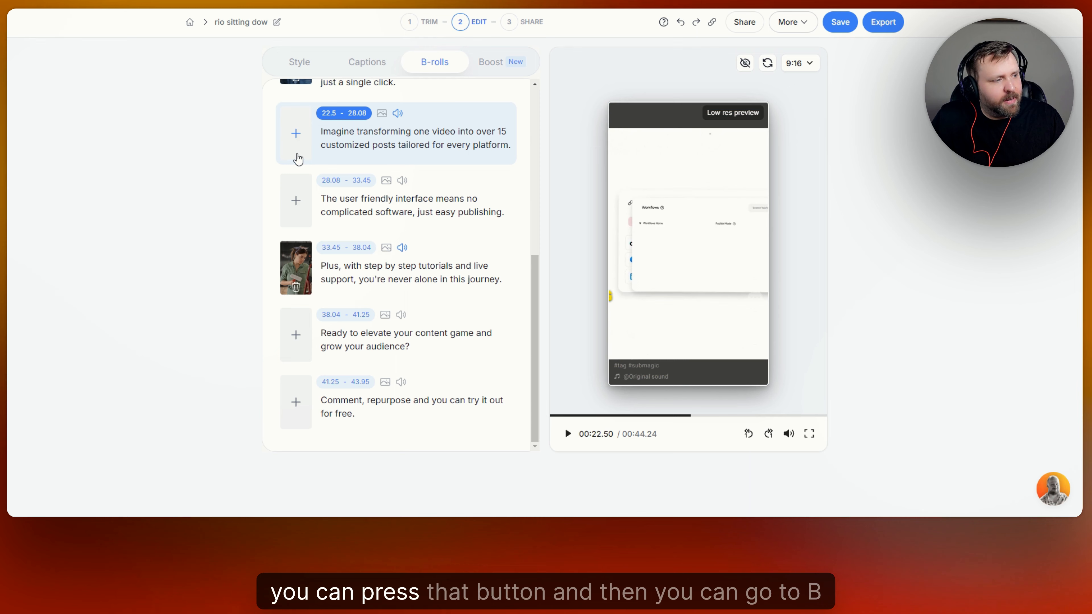
Give the 22.5–28.08 s segment a blue premium 'automation' stock clip as B-roll and preview it.
click(296, 134)
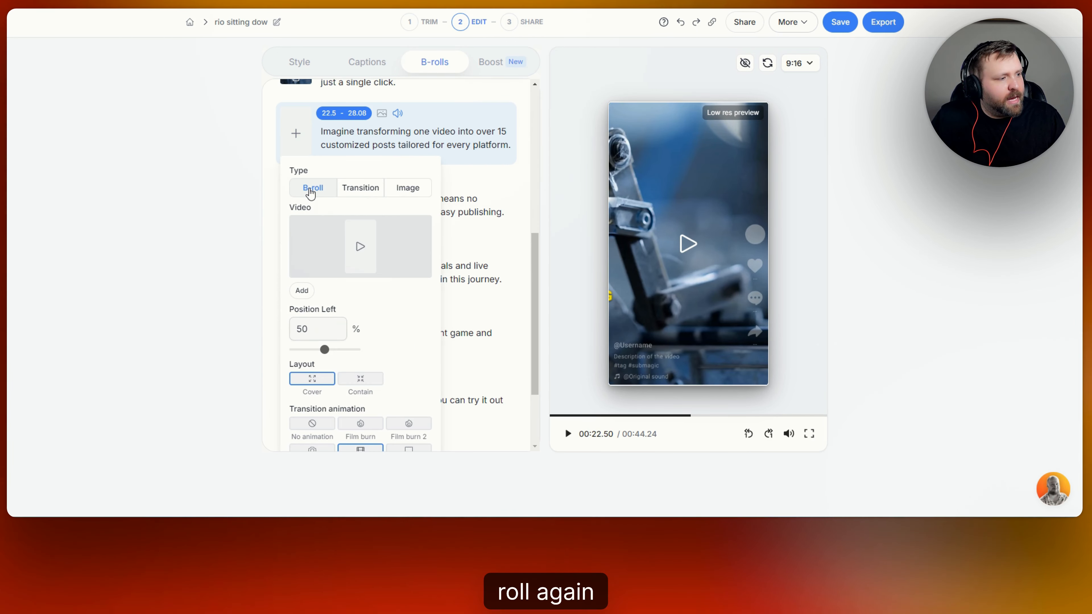
click(360, 247)
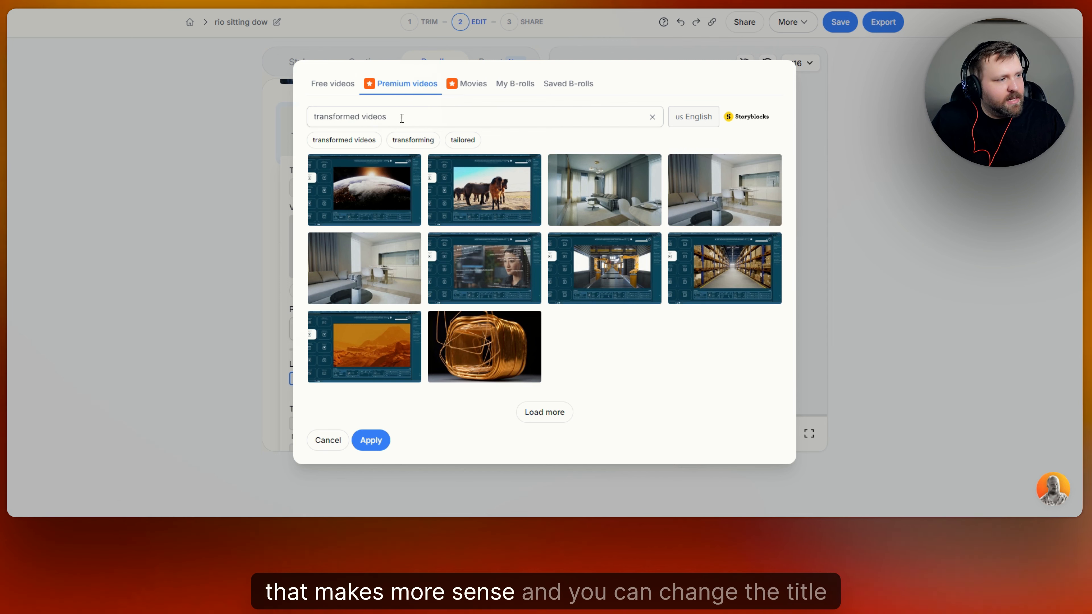
drag(400, 117, 321, 117)
key(BackSpace)
key(BackSpace)
key(BackSpace)
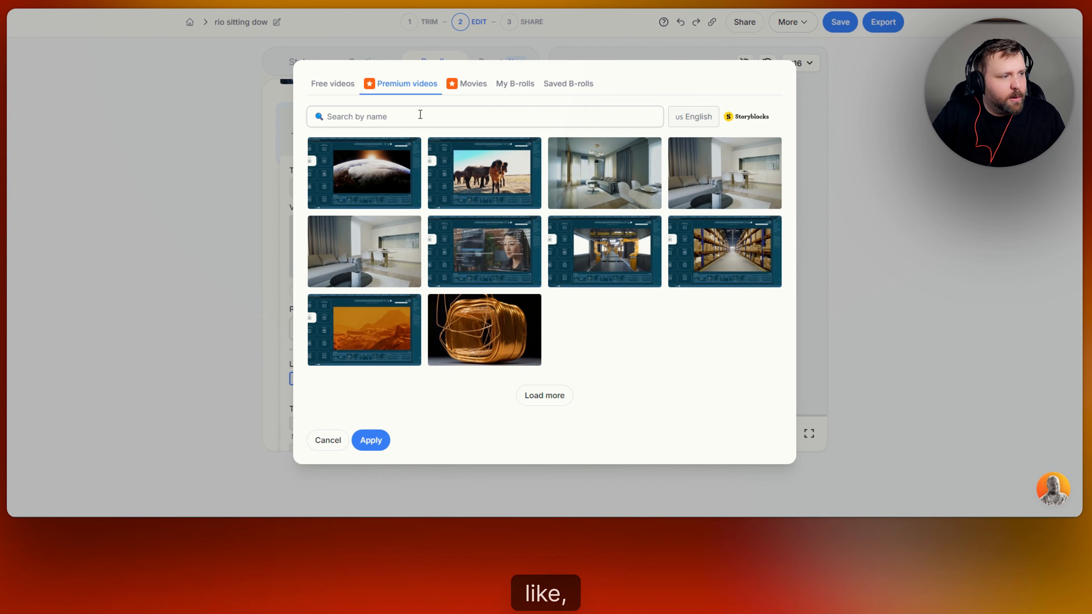
text(automation)
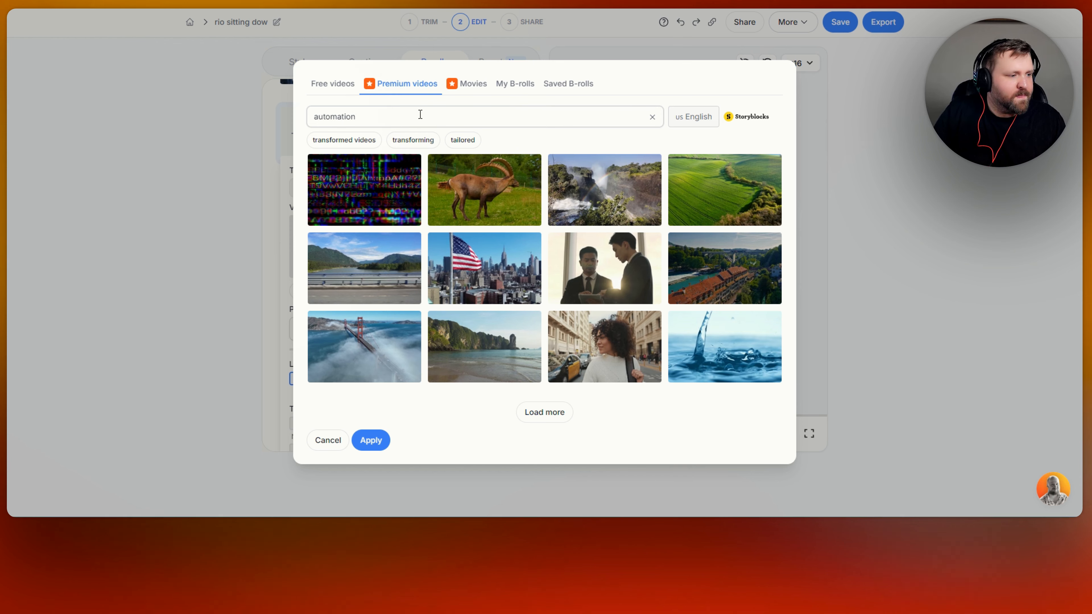
key(Return)
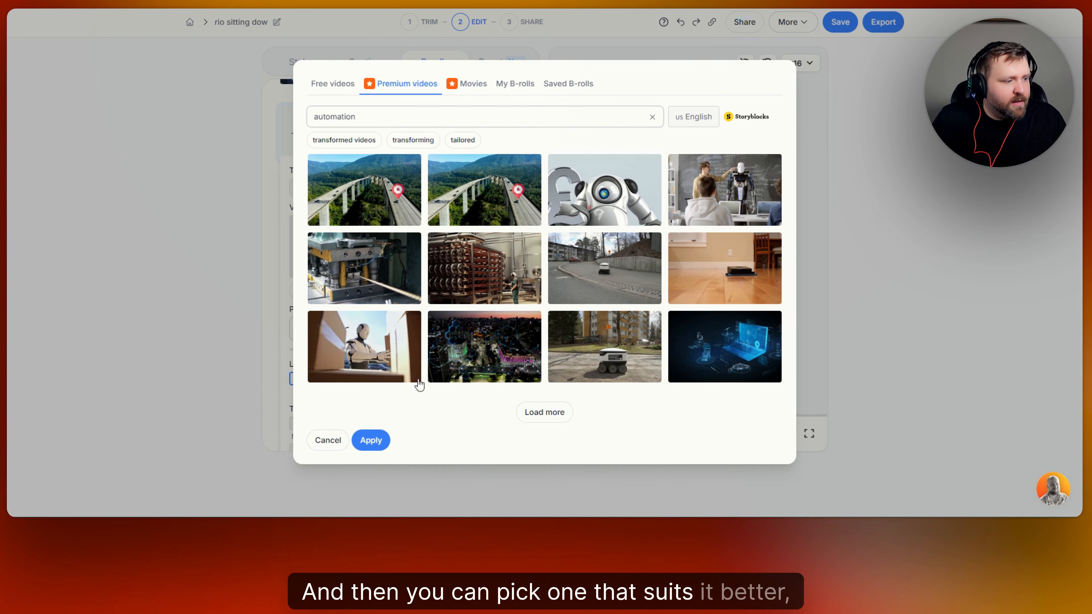
click(727, 341)
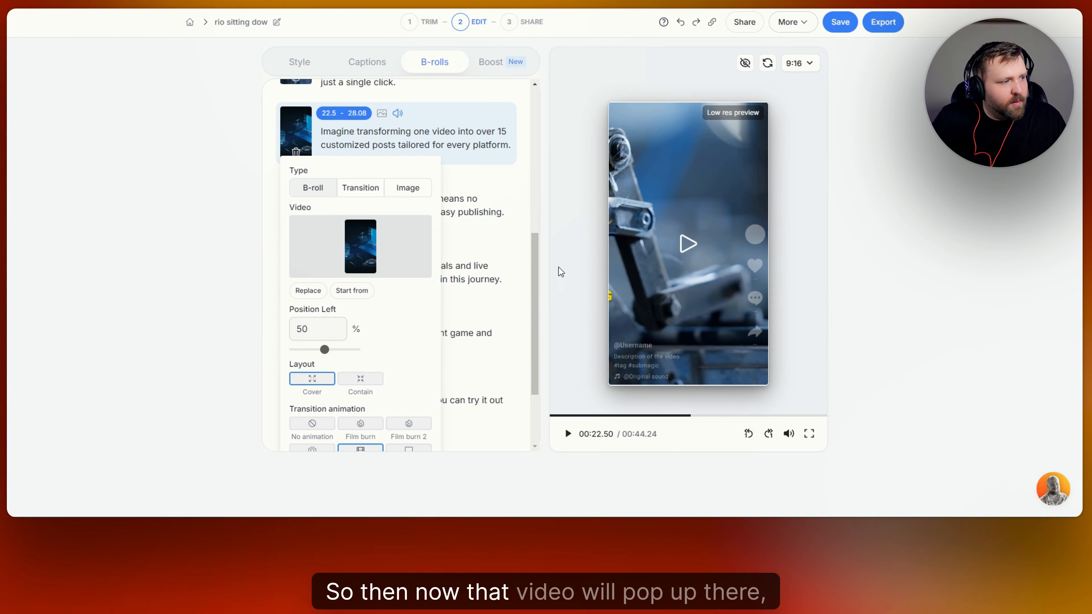
click(687, 247)
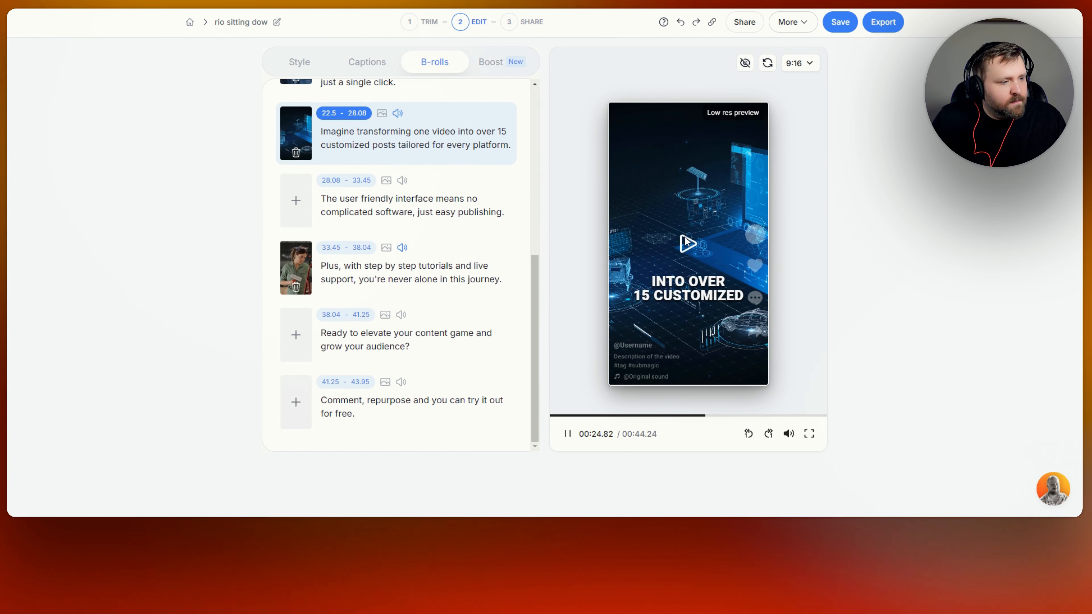
click(684, 236)
click(295, 206)
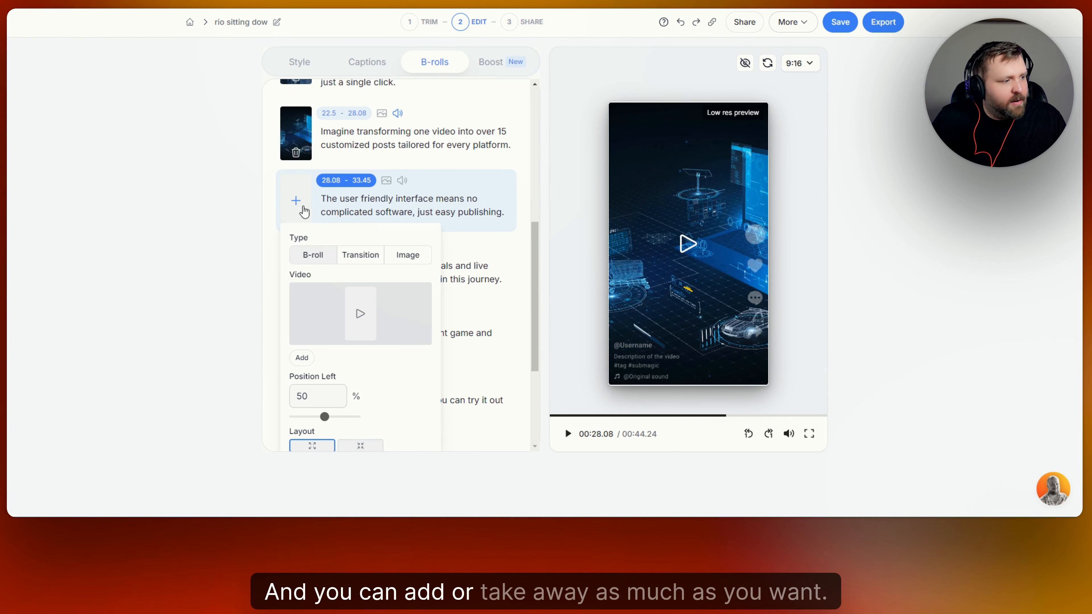
click(408, 255)
scroll(414, 155, down, 3)
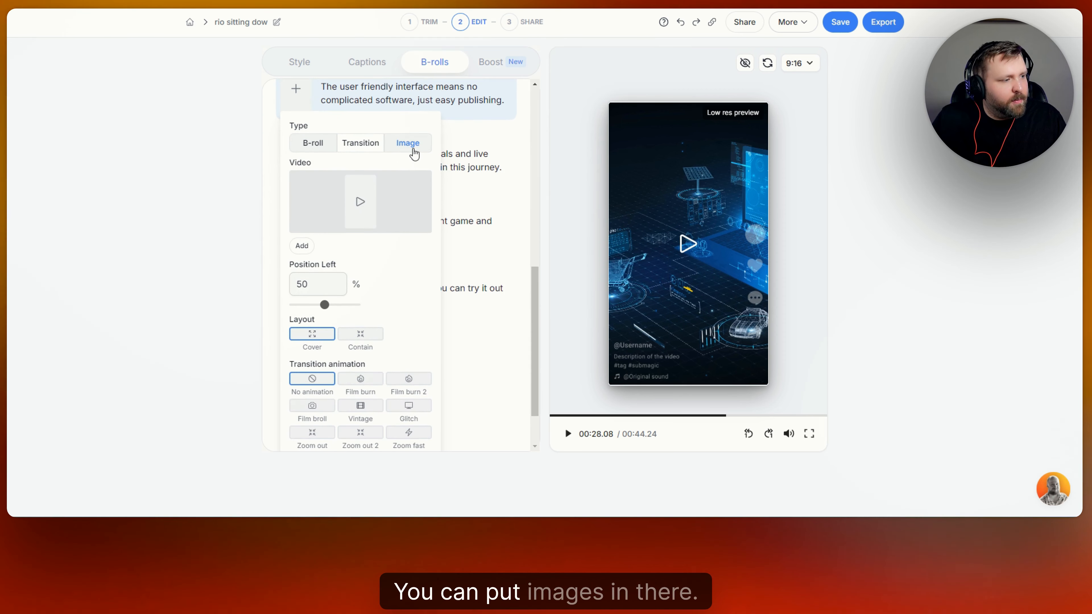
scroll(414, 167, down, 1)
scroll(383, 202, up, 1)
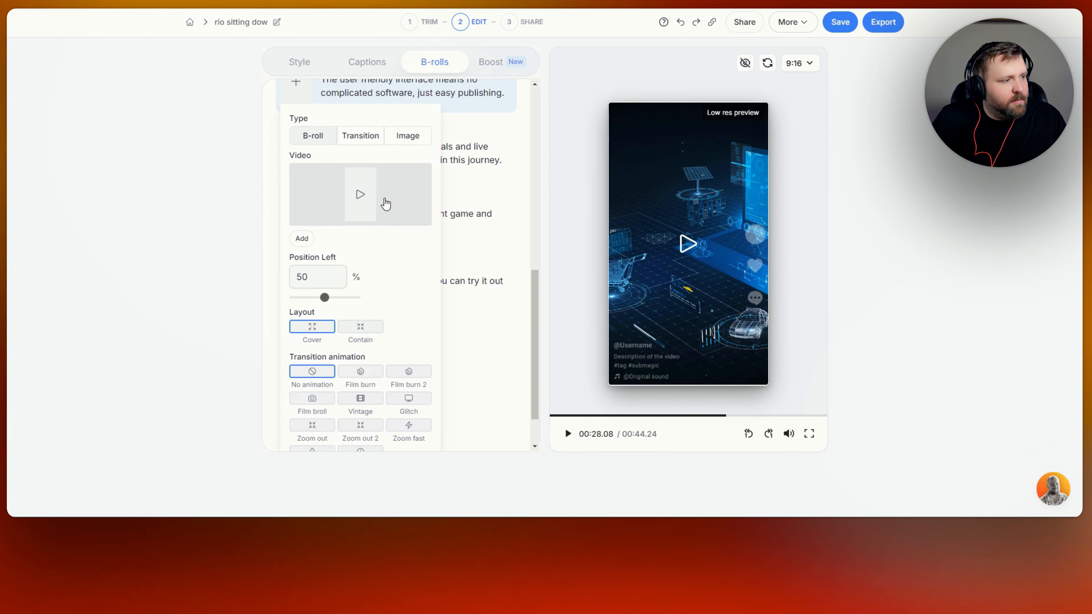
click(368, 139)
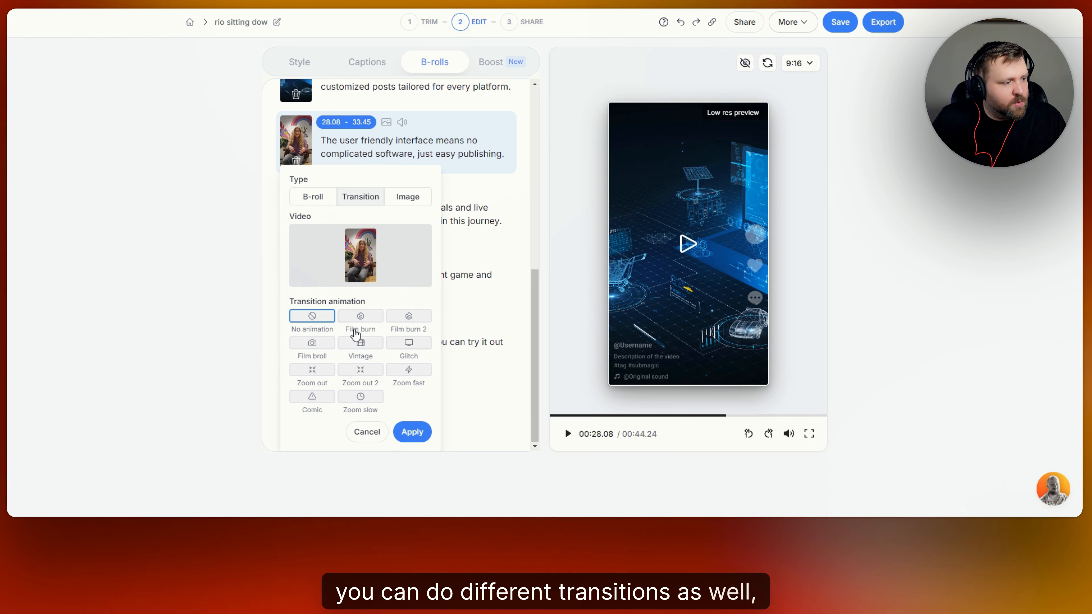
click(356, 317)
click(409, 319)
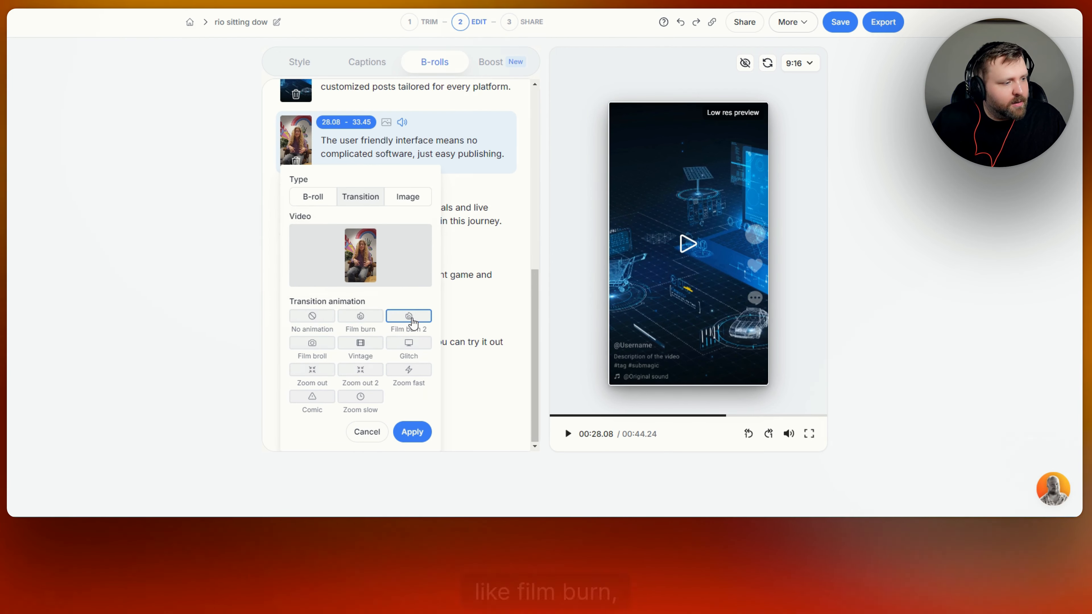
click(406, 346)
click(360, 346)
click(310, 346)
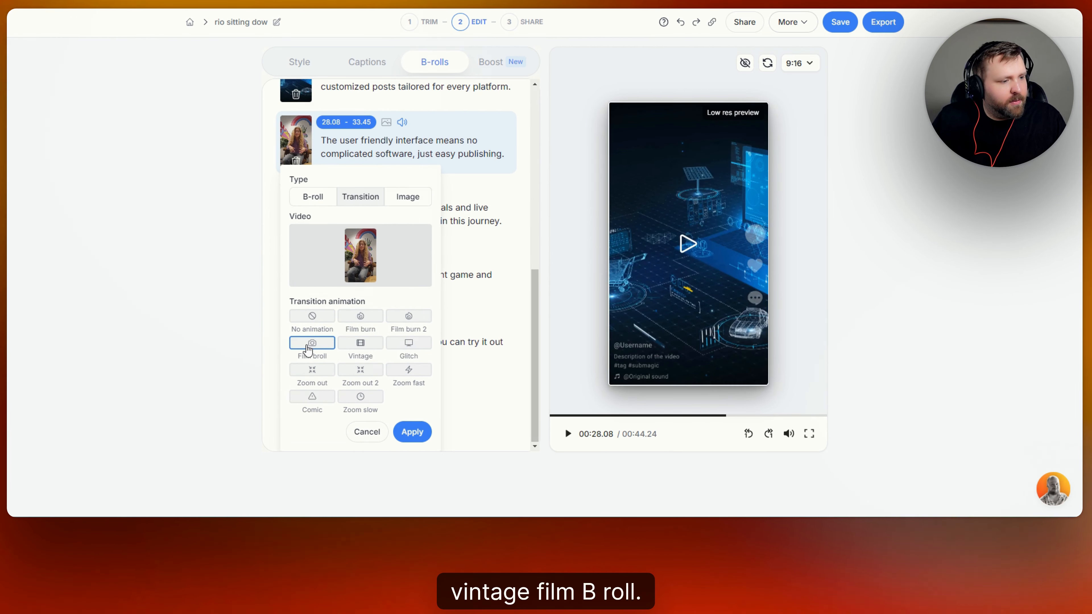
click(367, 431)
scroll(407, 244, up, 10)
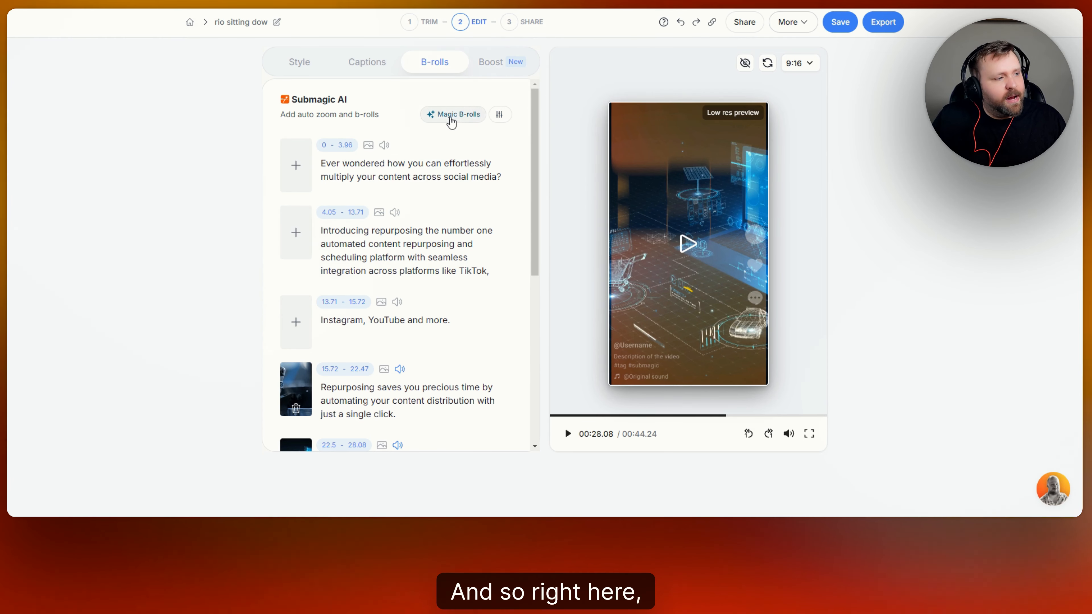
click(498, 117)
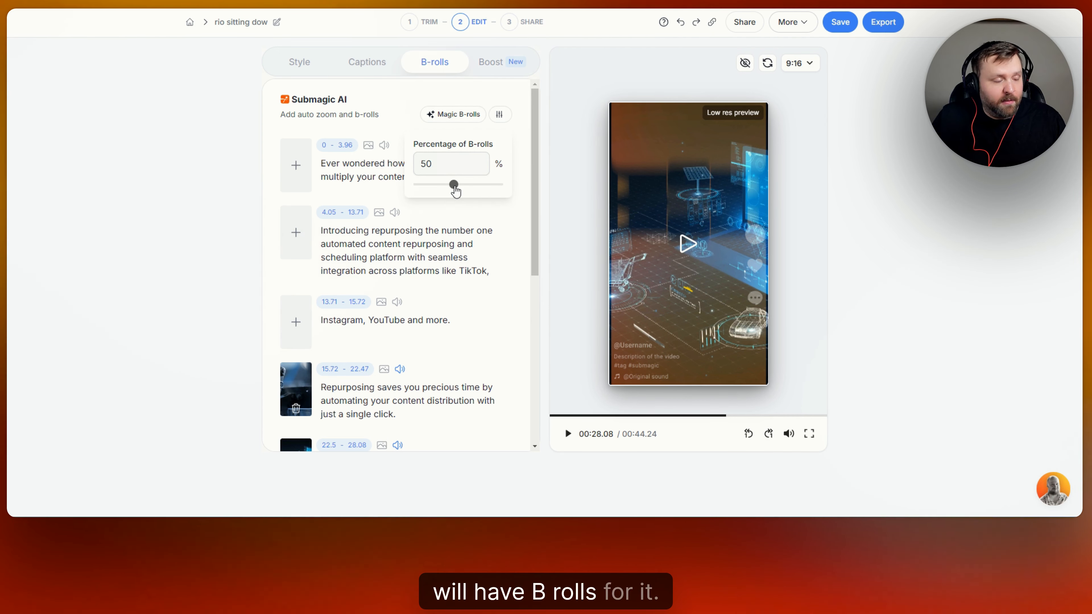
mouse_move(454, 188)
mouse_down()
mouse_move(497, 195)
mouse_move(424, 196)
mouse_up()
click(452, 115)
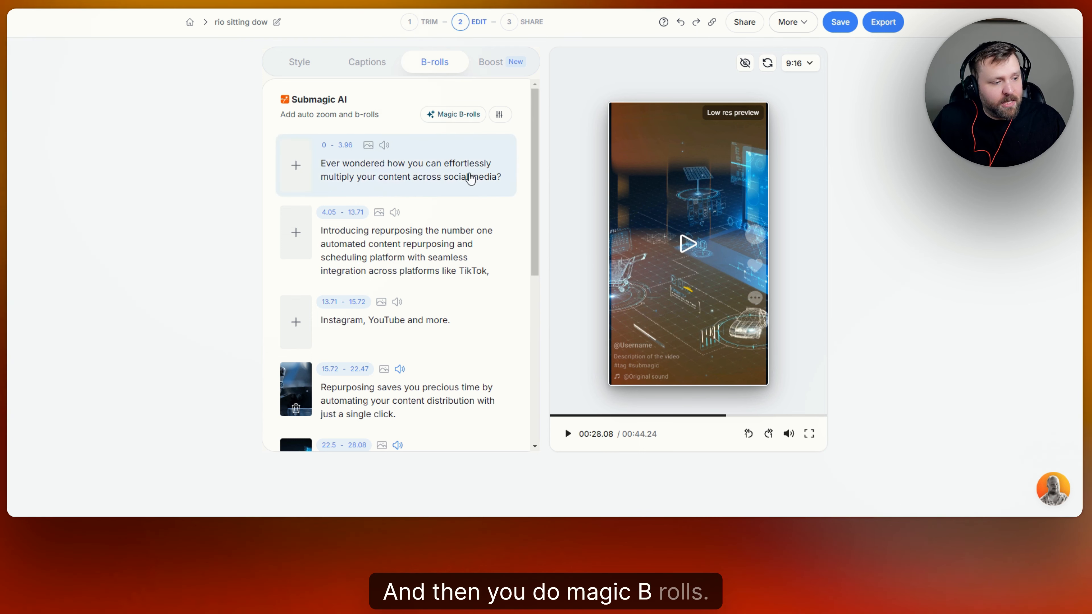
scroll(481, 203, down, 5)
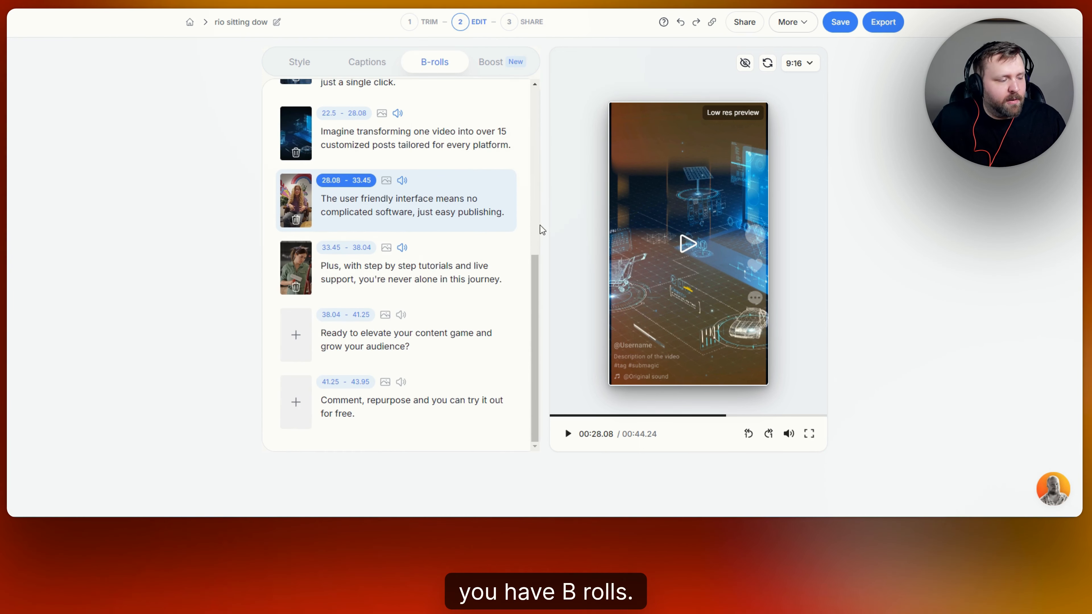
scroll(507, 237, up, 5)
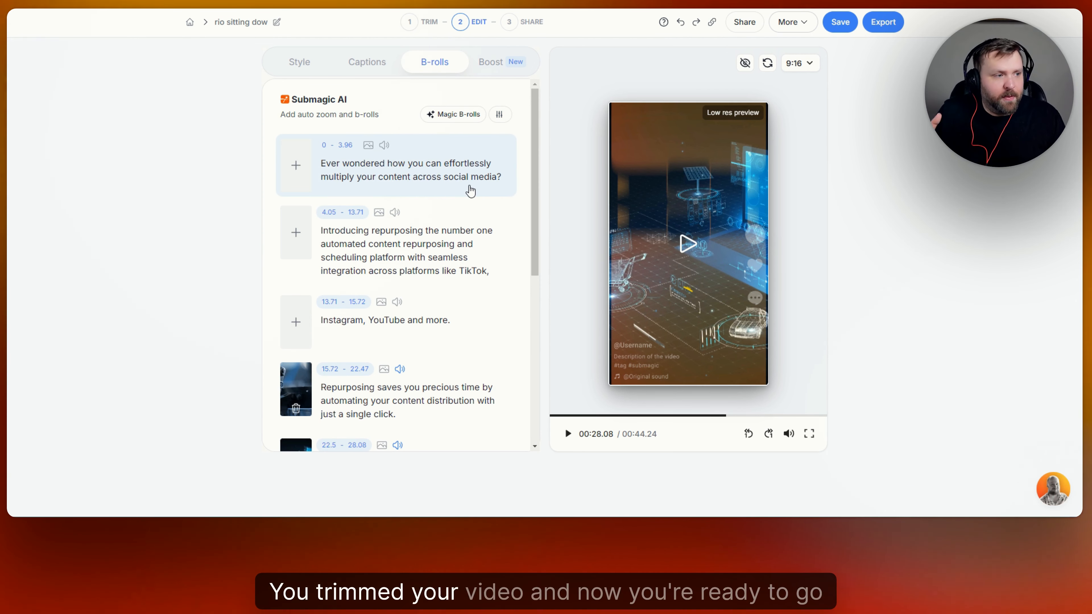
Generate an AI hook title and play the opening to see 'Imagine transforming one video into 15 posts!'.
click(499, 64)
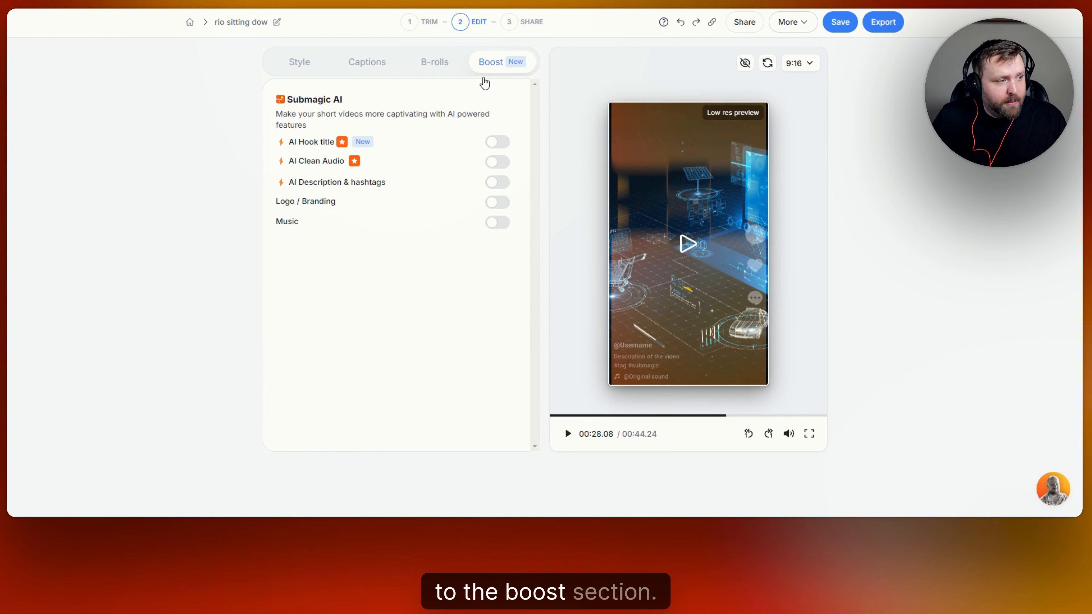
click(503, 144)
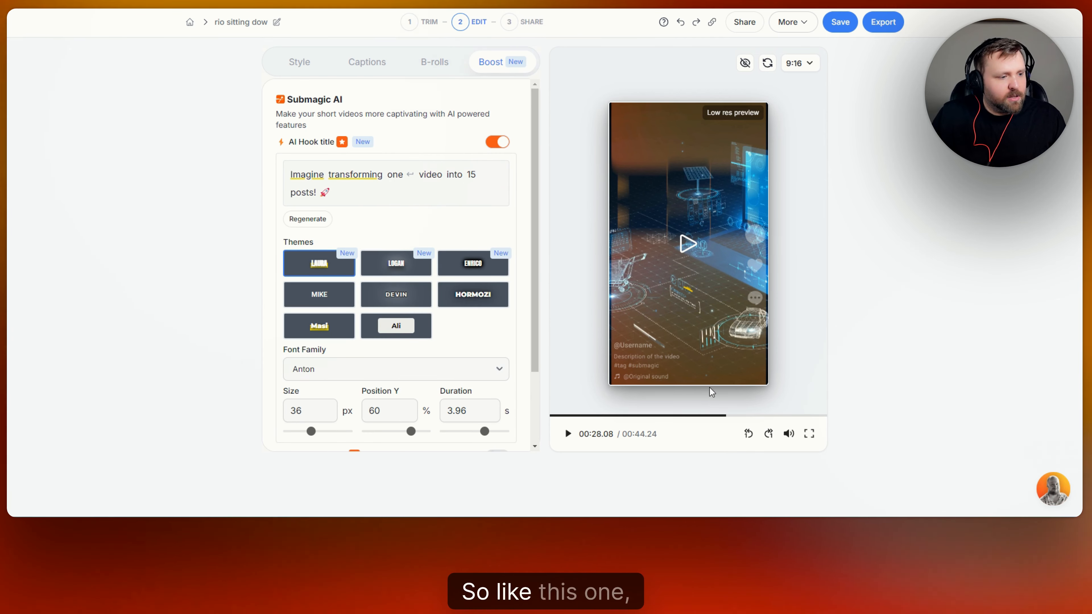
click(686, 244)
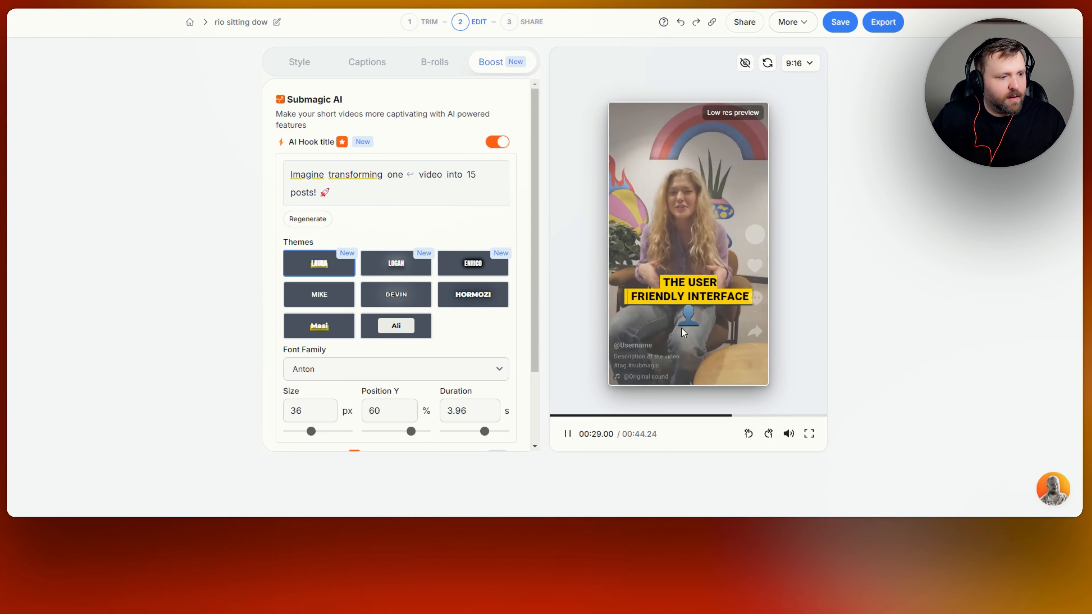
click(678, 297)
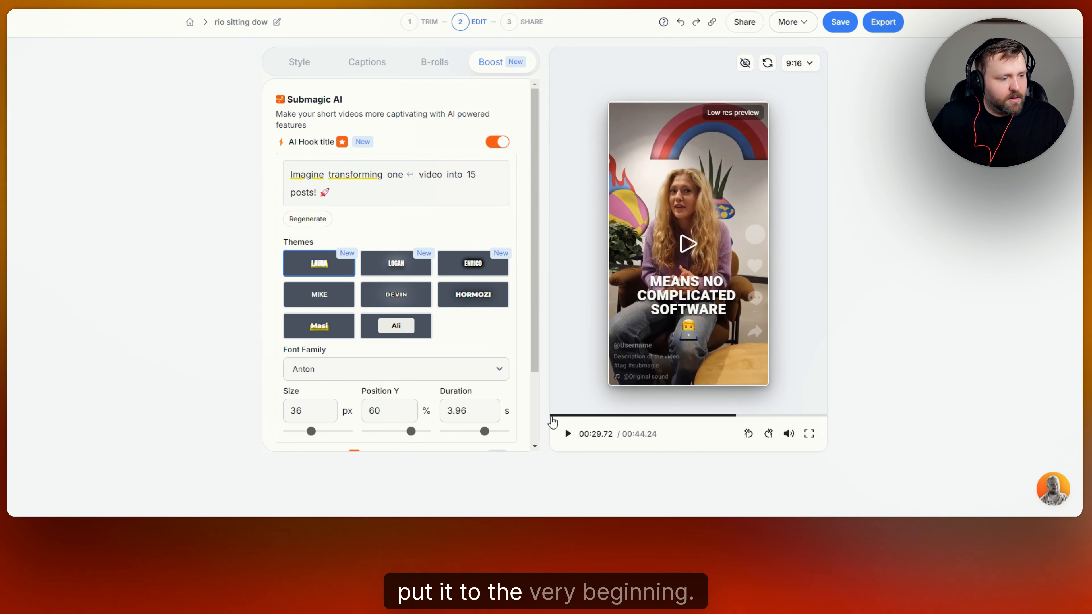
click(552, 415)
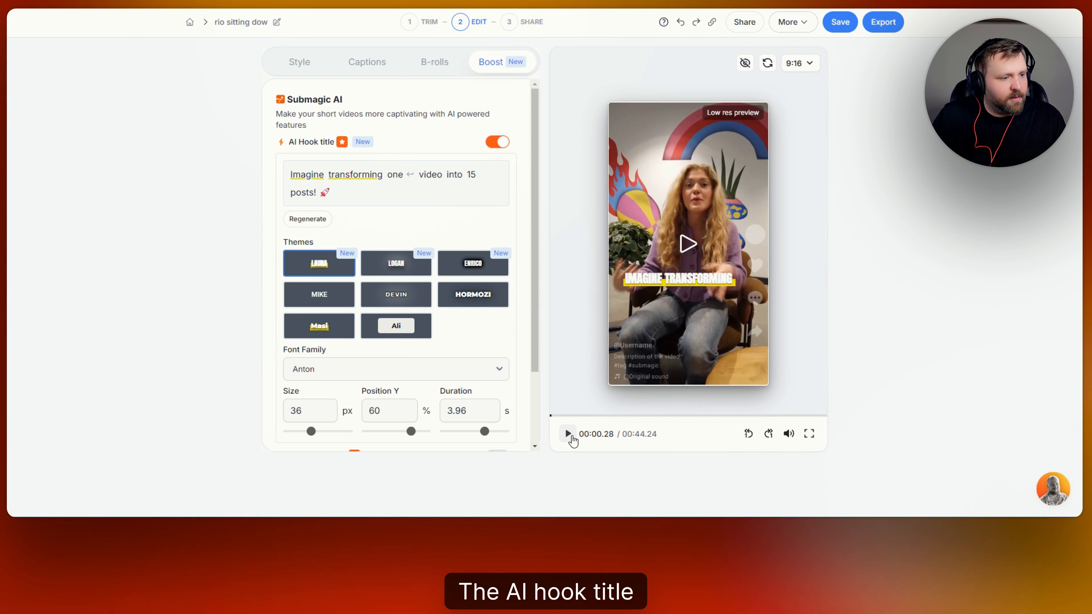
click(568, 434)
click(640, 316)
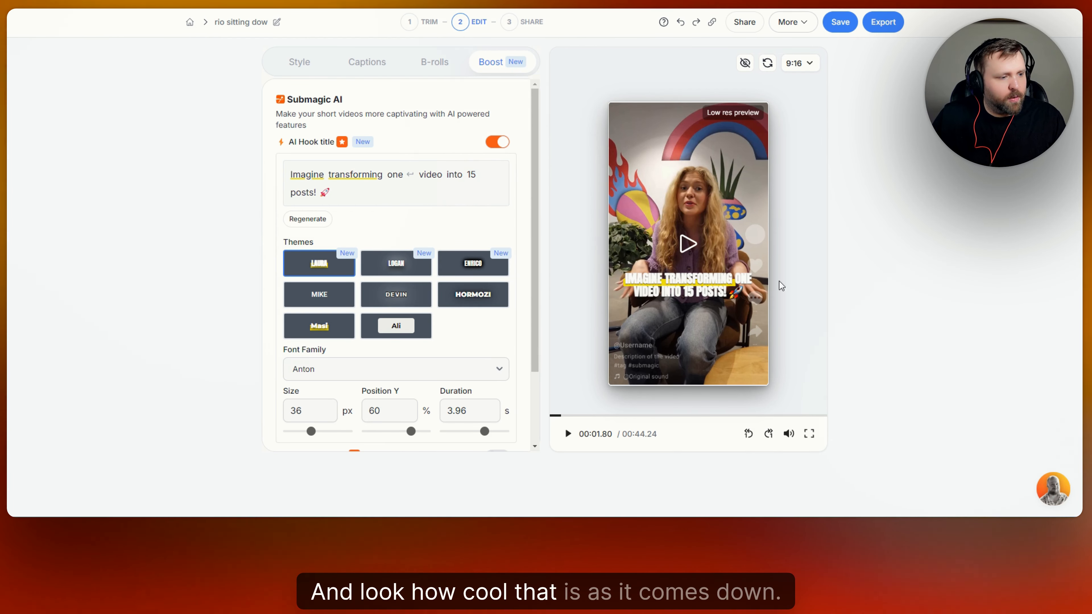
Try the ENRICO theme on the hook title, then return to LAURA.
click(481, 272)
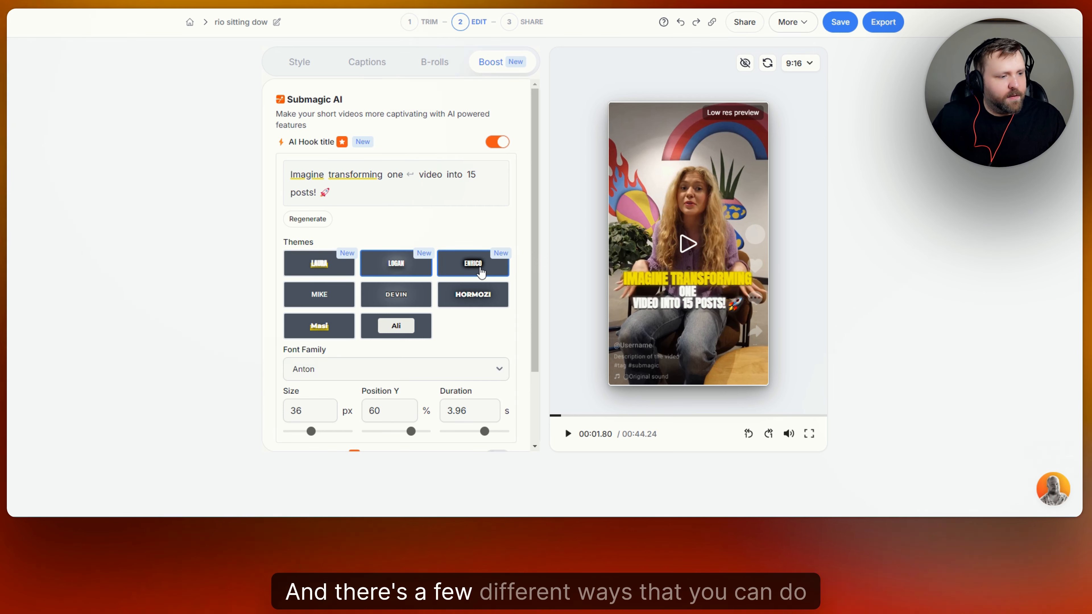
click(319, 263)
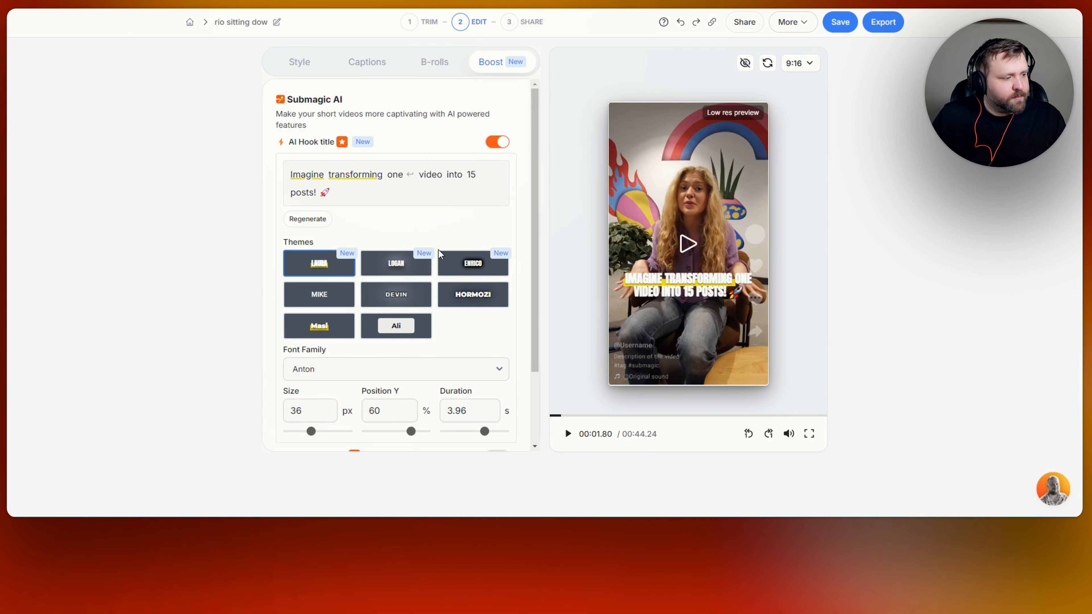
scroll(466, 281, down, 2)
Set the hook title font to TheBold and cut its duration from 3.96 to 2.1 seconds.
click(492, 282)
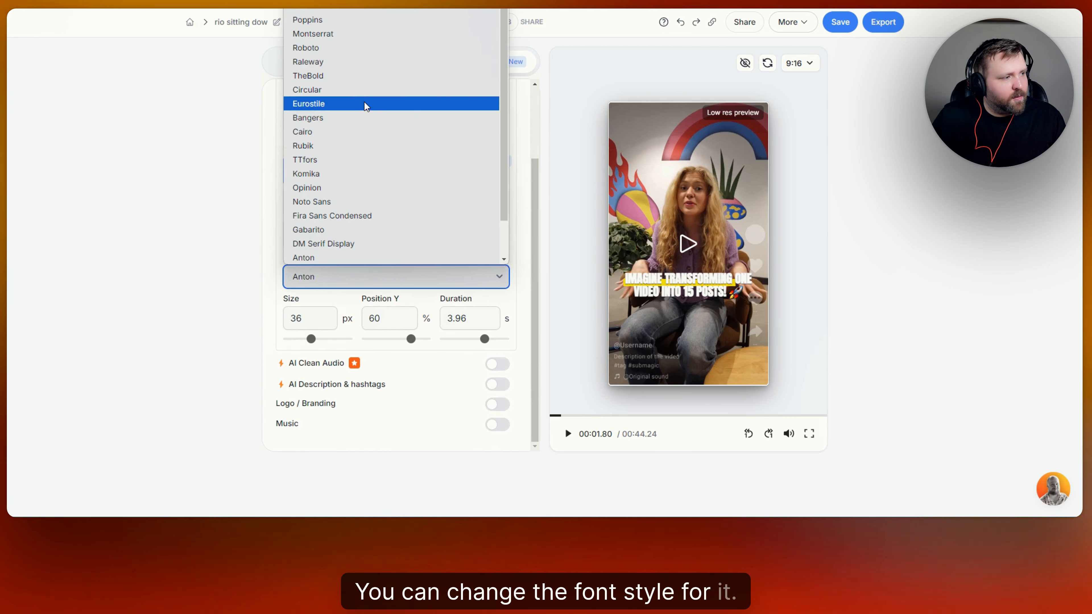
click(351, 73)
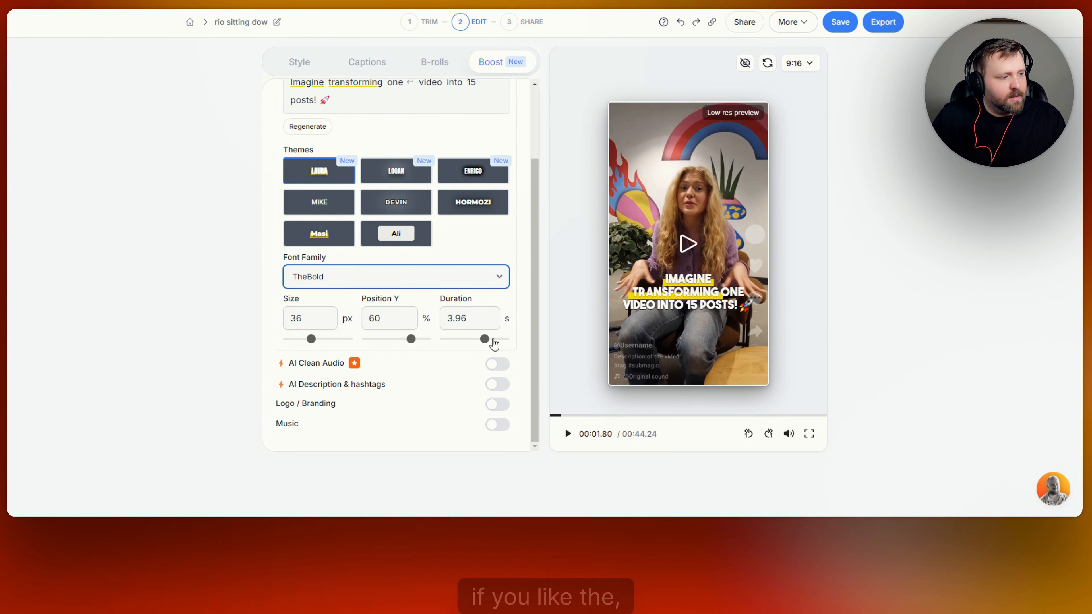
drag(485, 340, 474, 340)
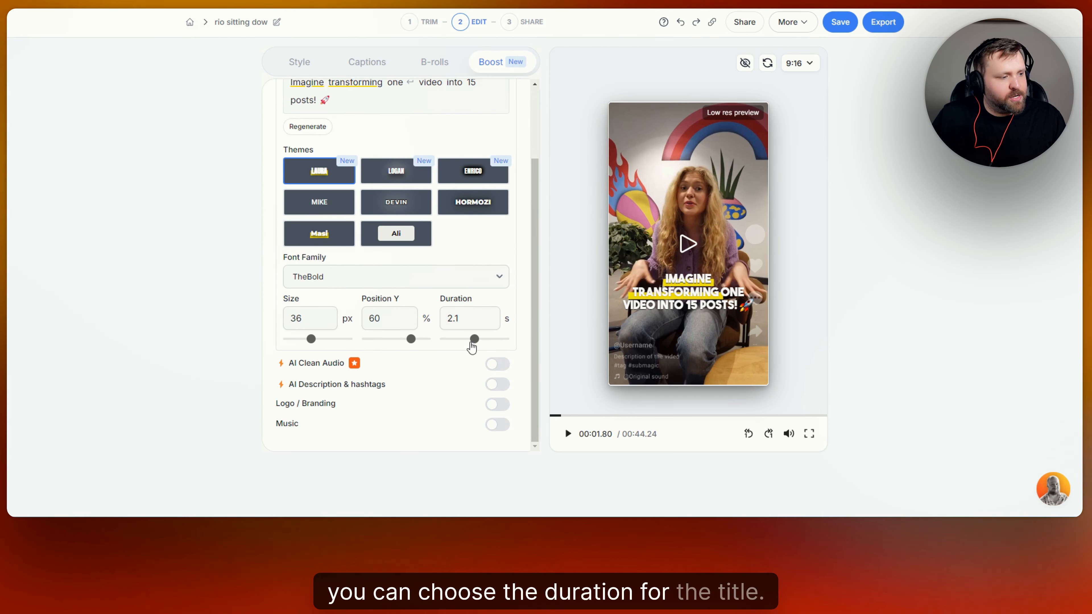
click(552, 416)
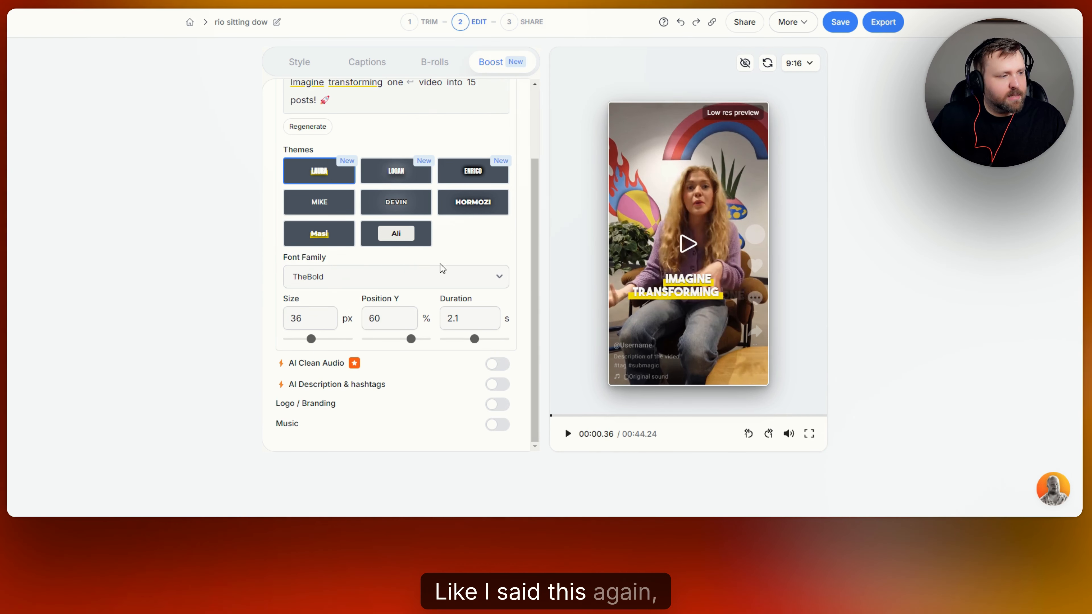
scroll(473, 194, up, 3)
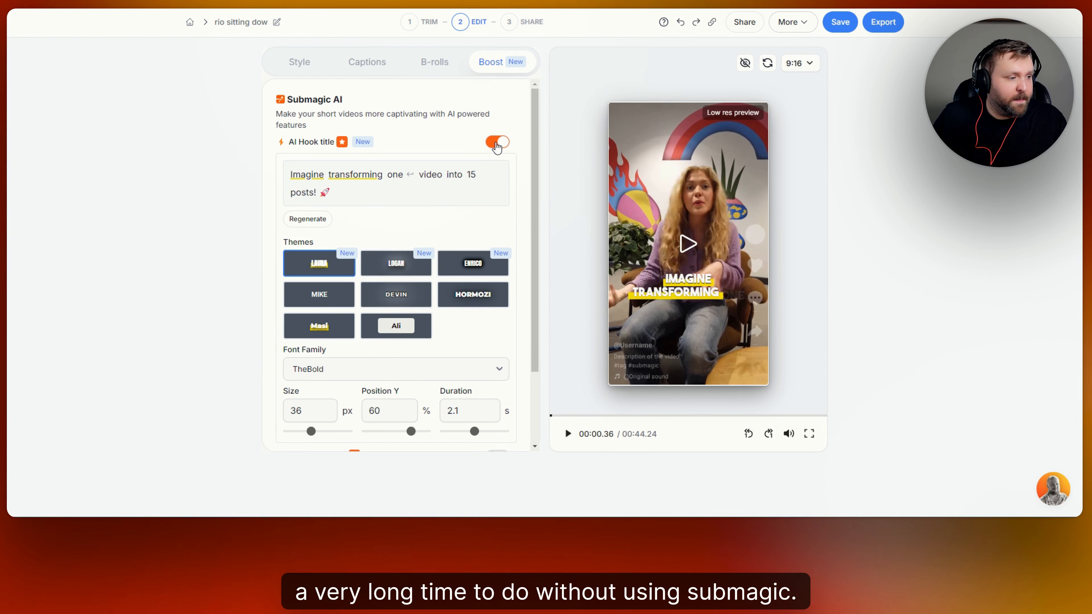
Turn on the AI description with hashtags, then regenerate it as the long version.
scroll(505, 172, down, 2)
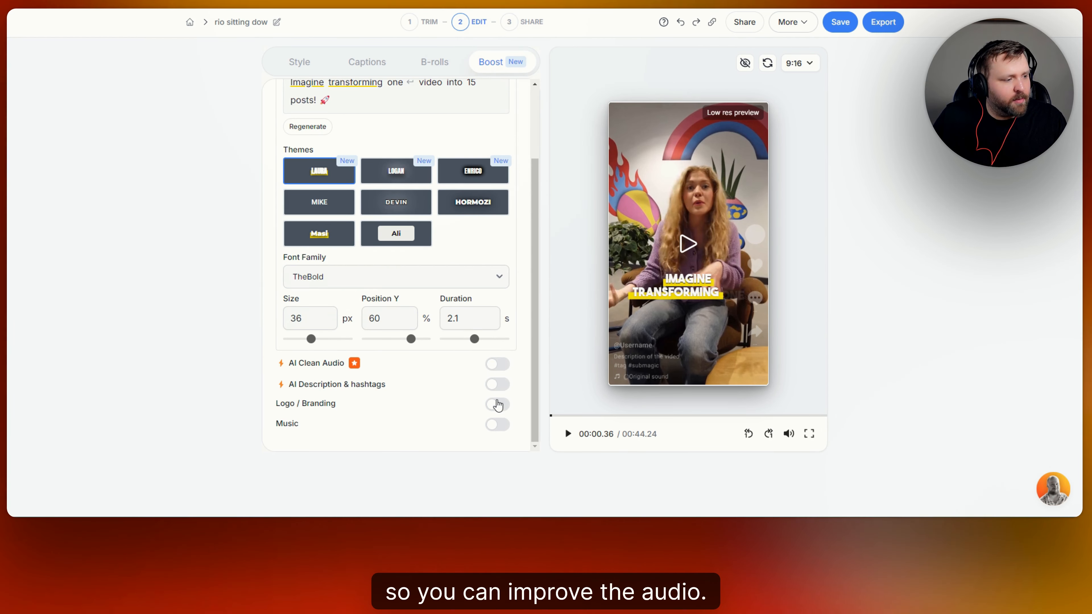
click(498, 384)
scroll(425, 369, down, 3)
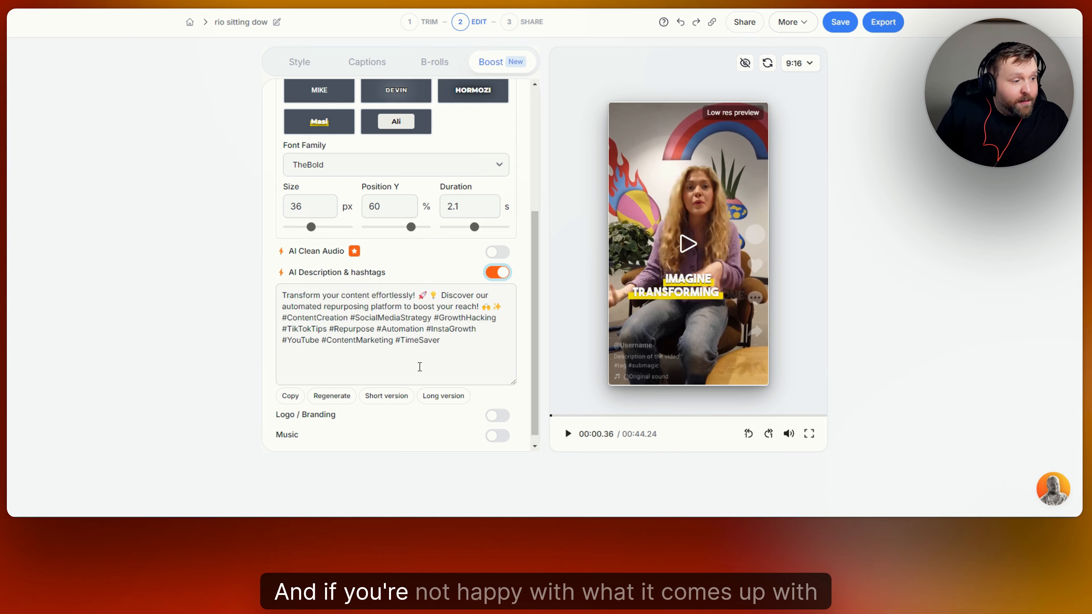
scroll(387, 327, down, 1)
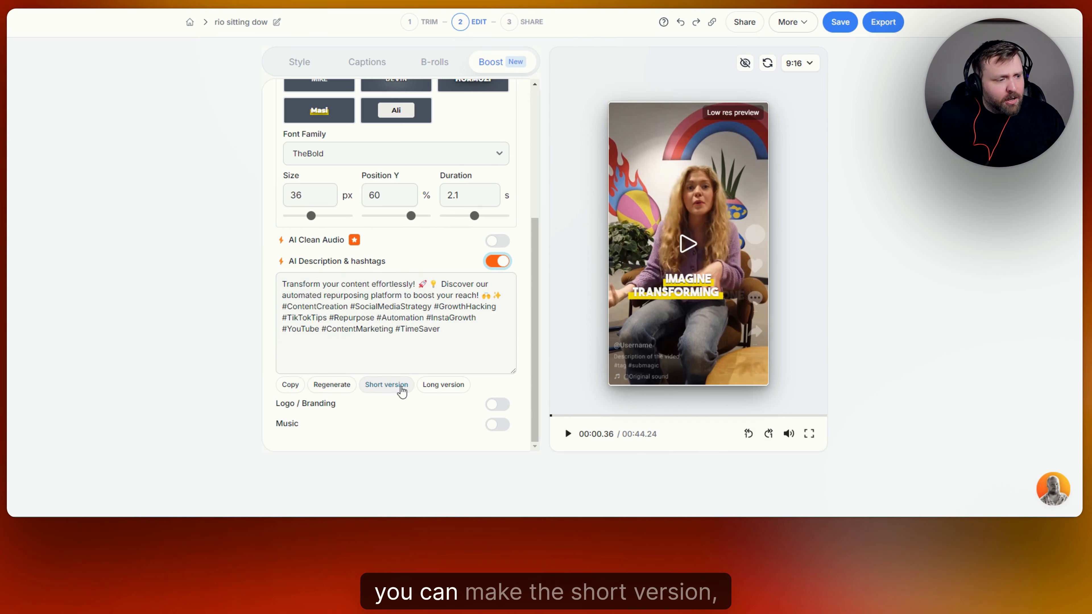
click(445, 384)
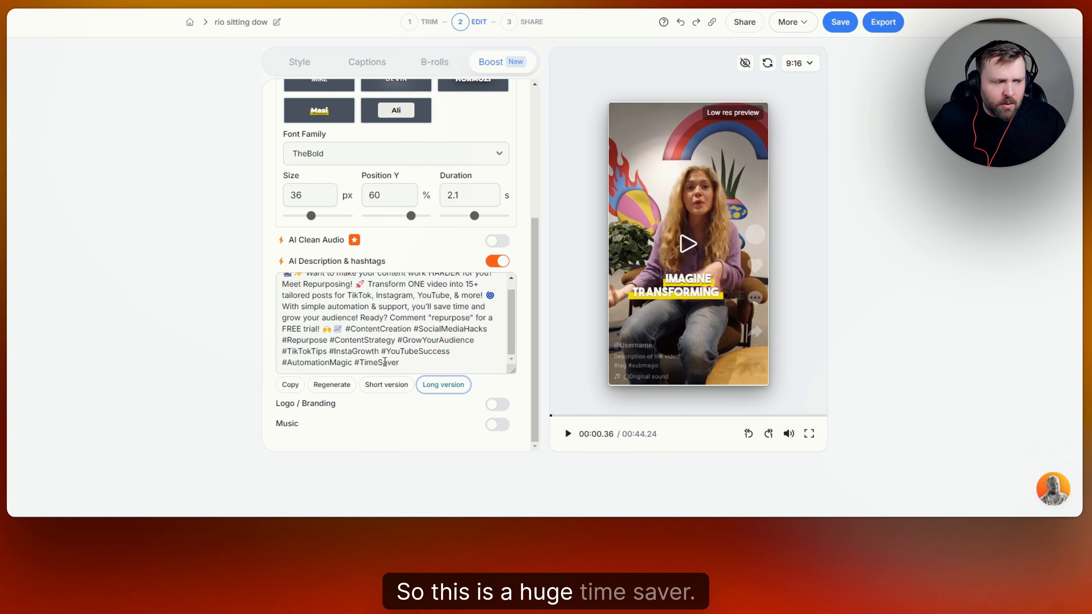
Turn on text logo branding showing the creator's social media handle.
click(507, 409)
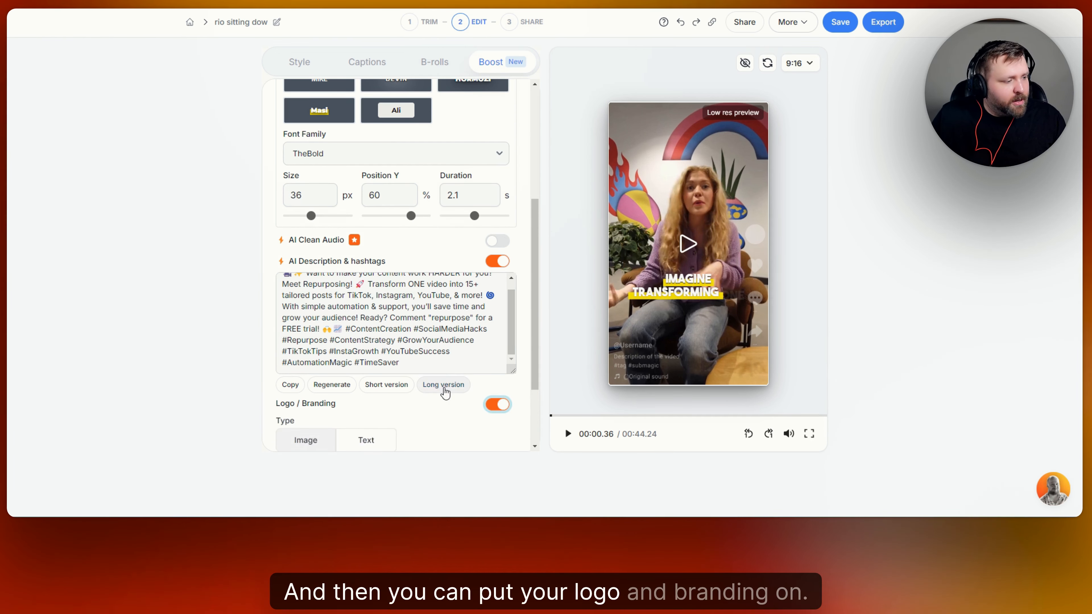
scroll(452, 393, down, 3)
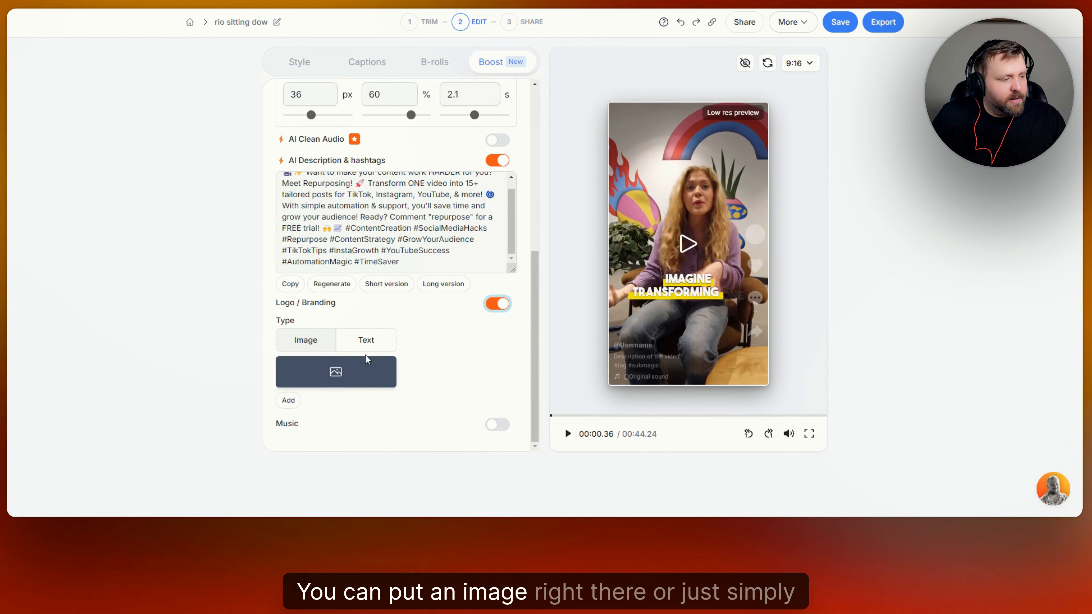
click(366, 340)
click(314, 398)
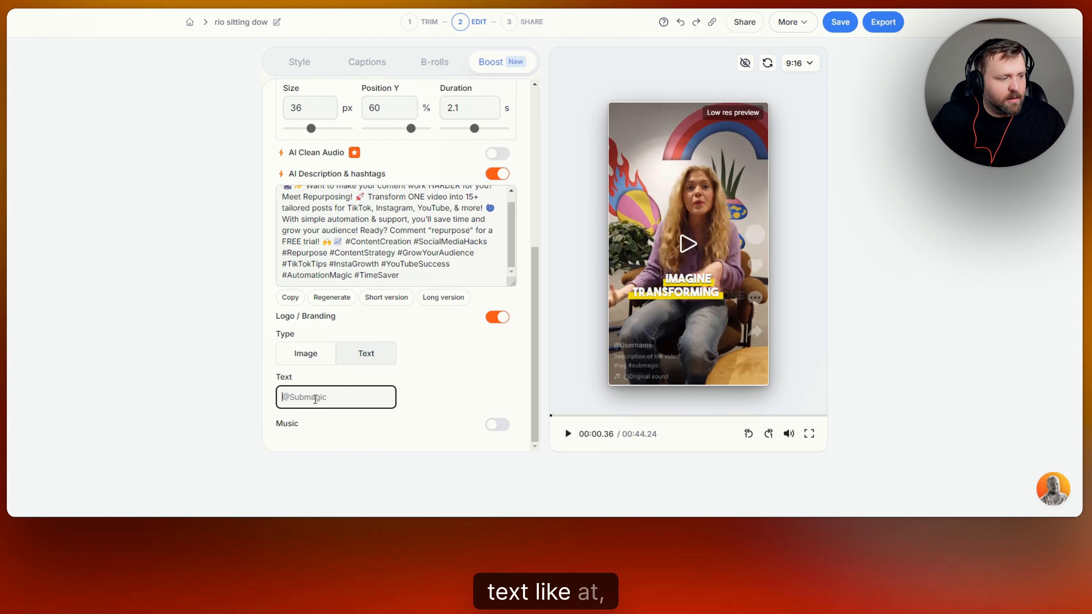
text(@loganc)
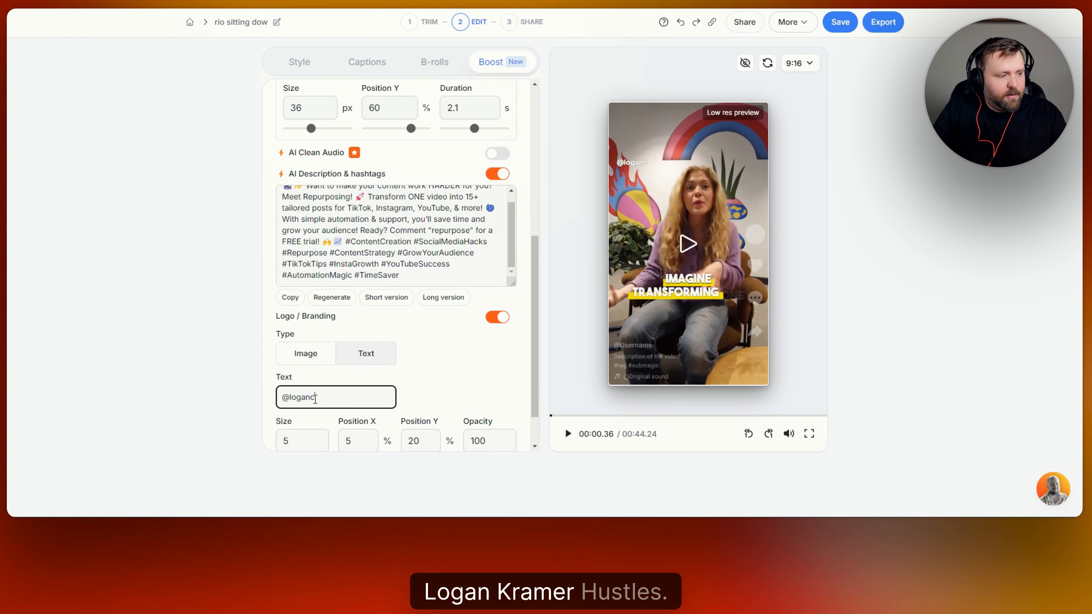
text(ramerhustles)
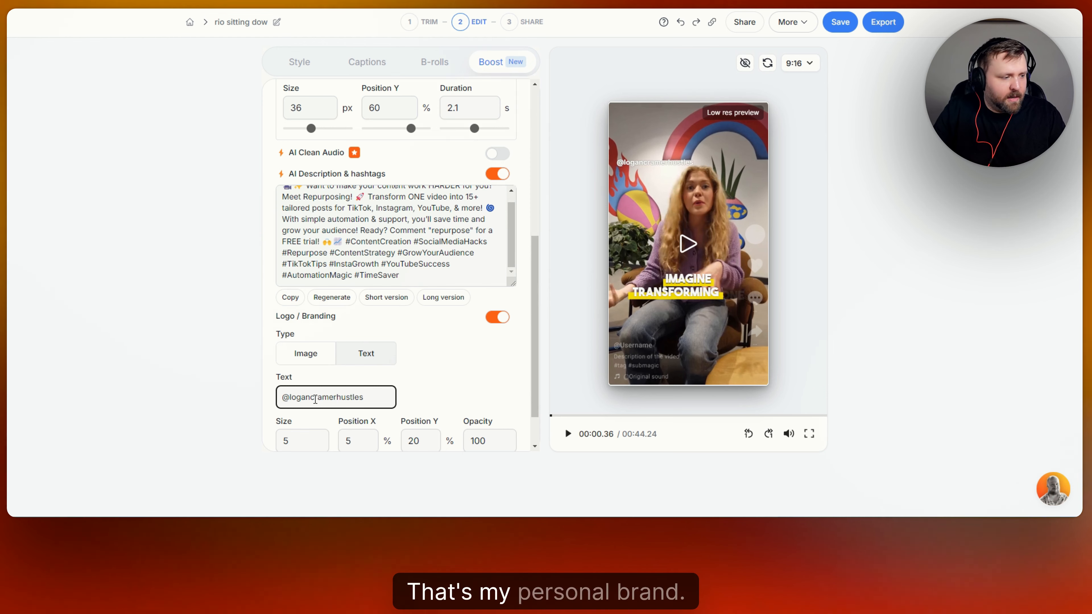
click(463, 378)
Switch branding to an image logo, turn branding off, and enable background music.
scroll(459, 376, down, 1)
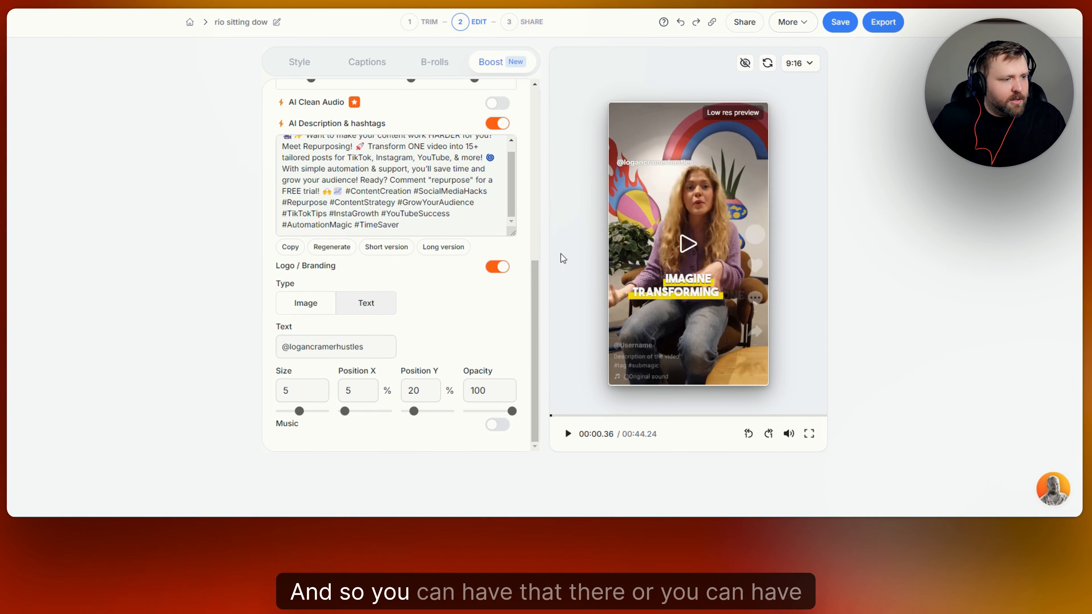
click(308, 307)
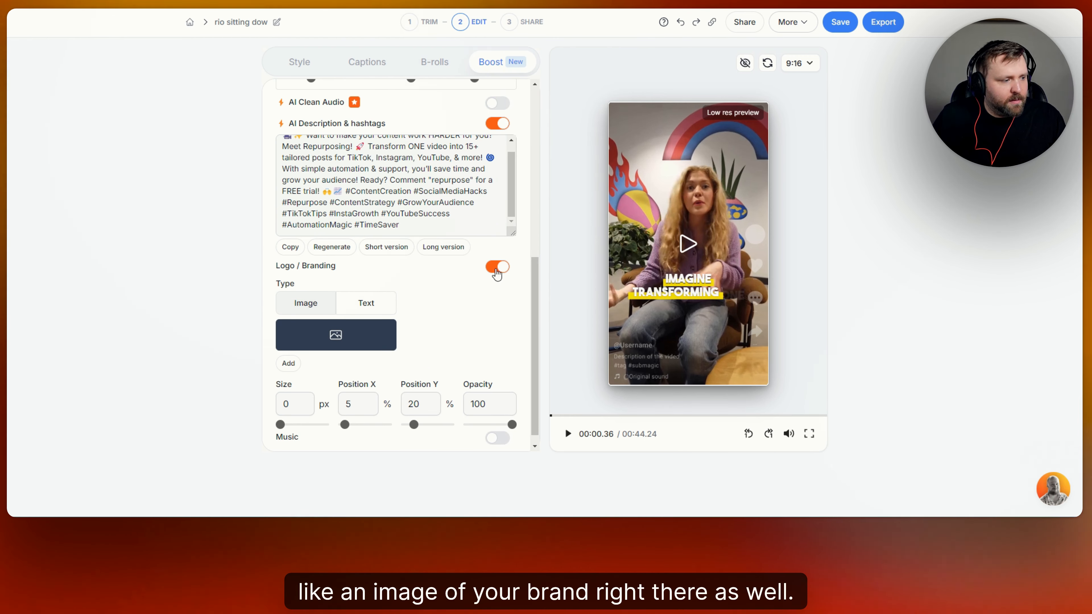
click(497, 267)
click(499, 425)
Lower music volume to 5%, browse premium and uploaded tracks, and cancel without adding any.
scroll(454, 371, down, 1)
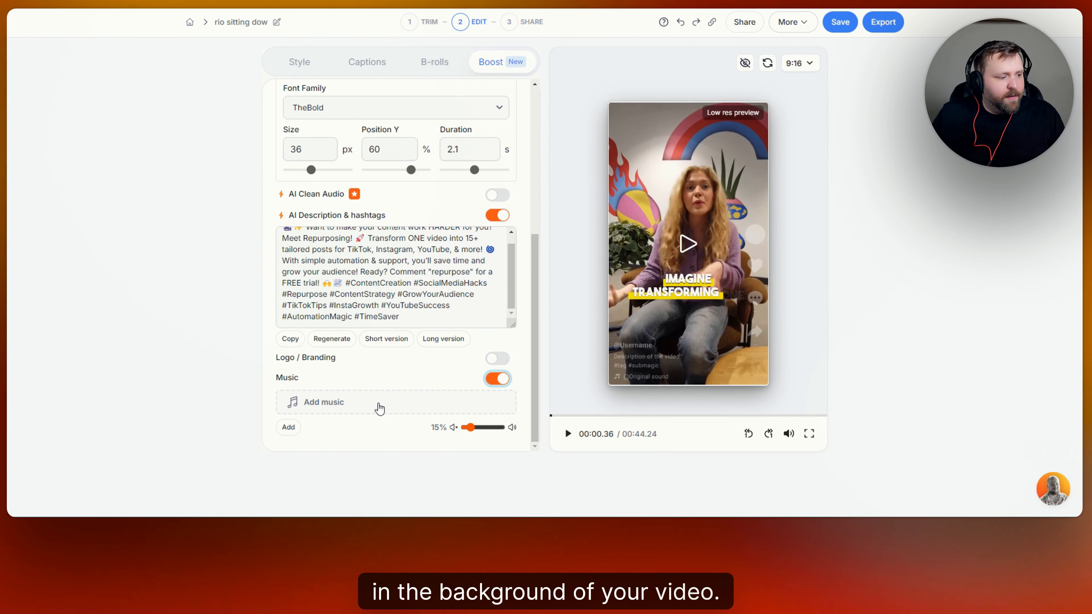
drag(470, 428, 466, 429)
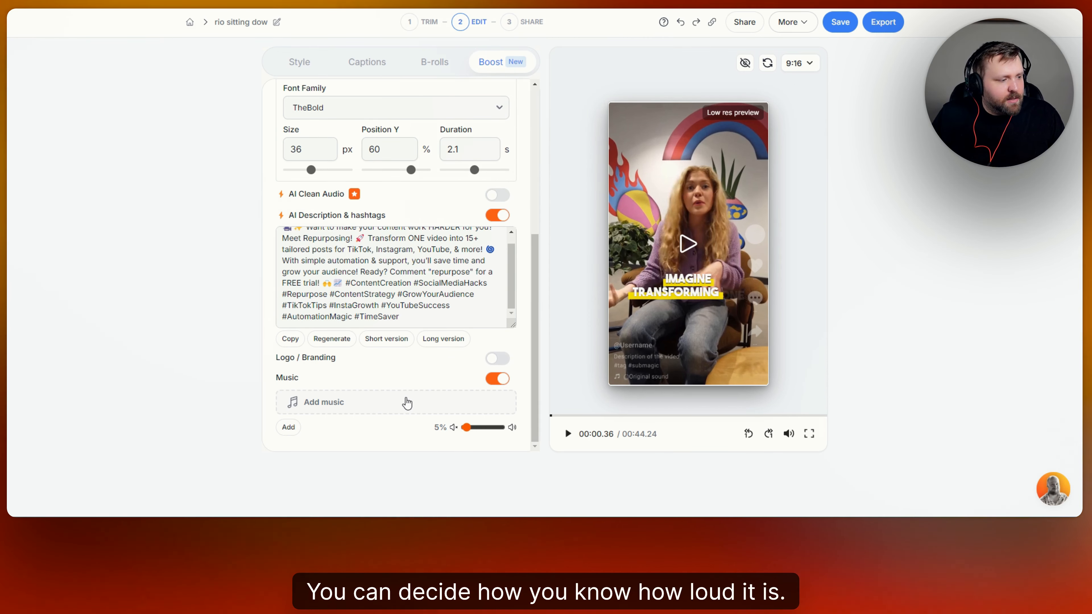
click(406, 403)
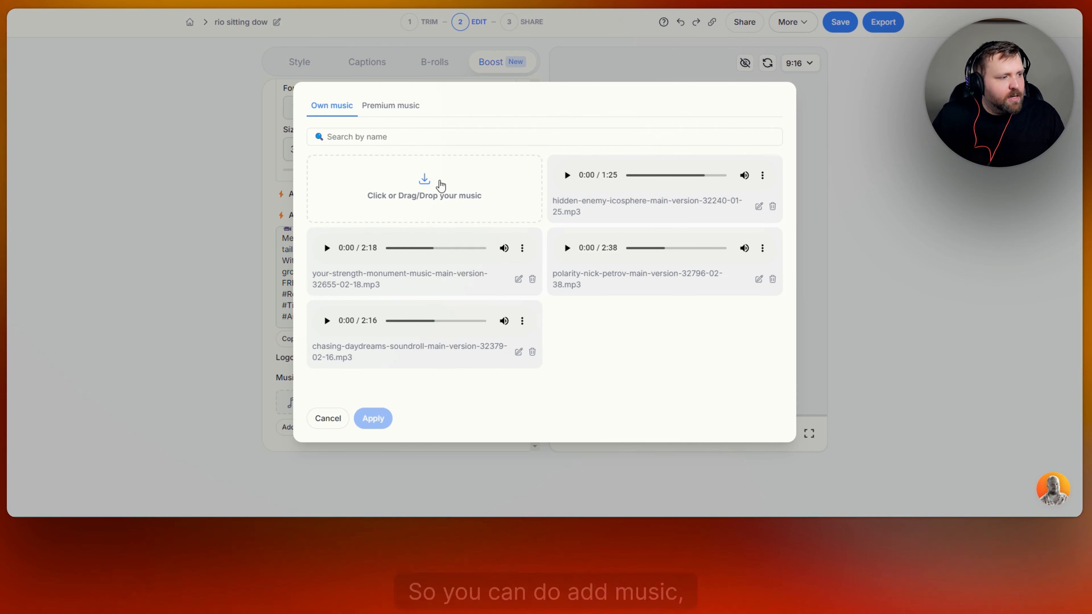
click(391, 106)
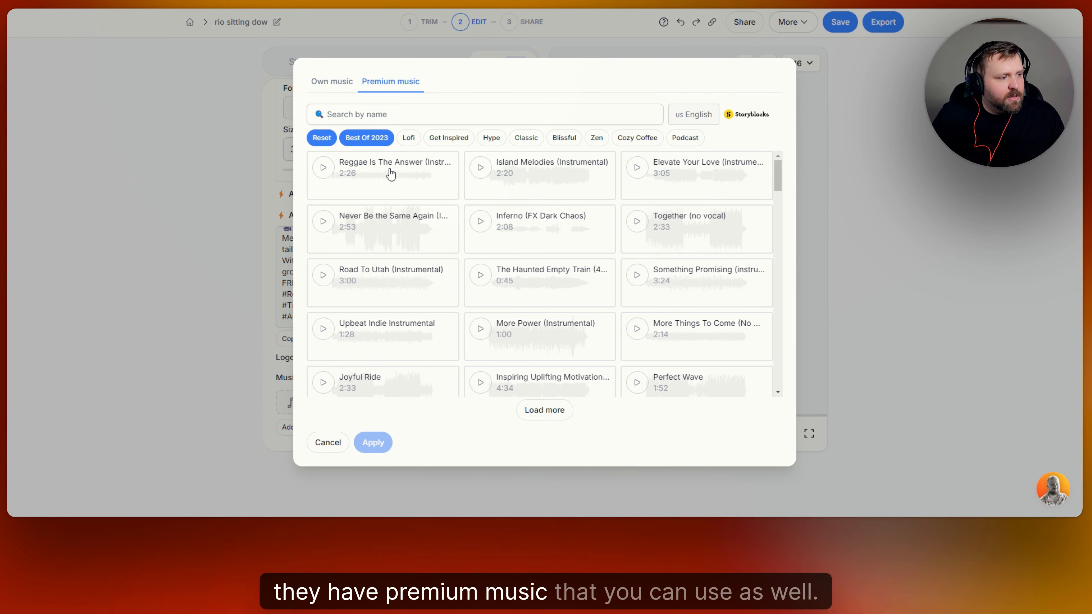
click(346, 87)
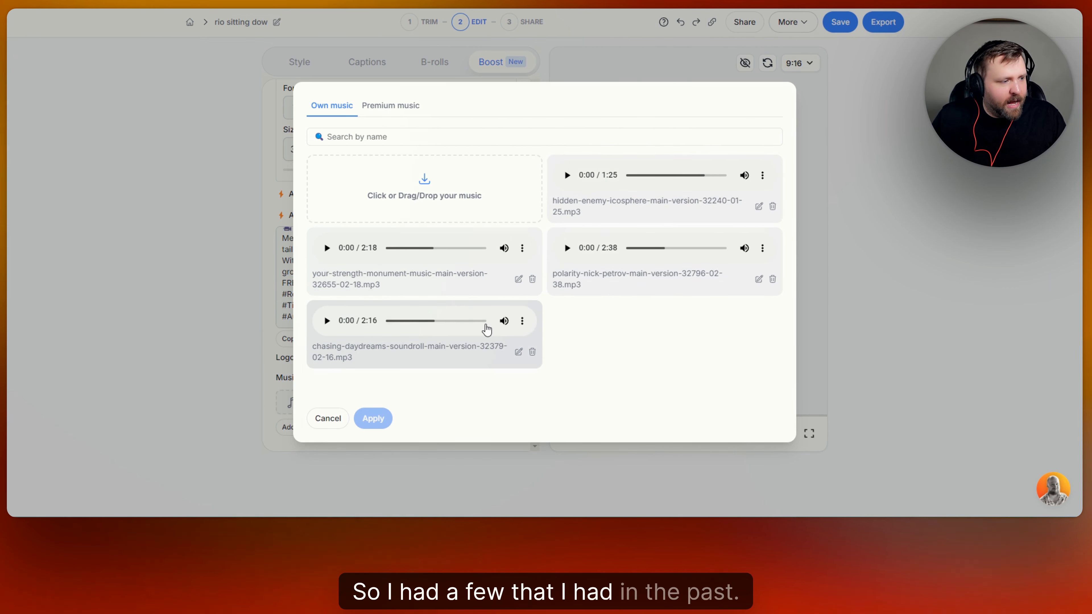
click(706, 207)
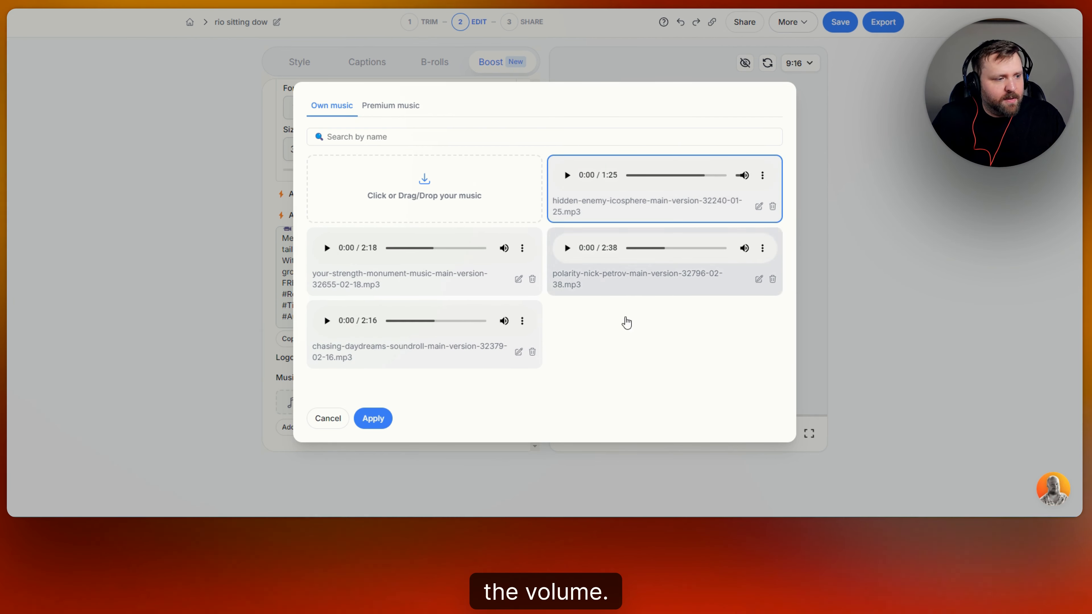
click(331, 420)
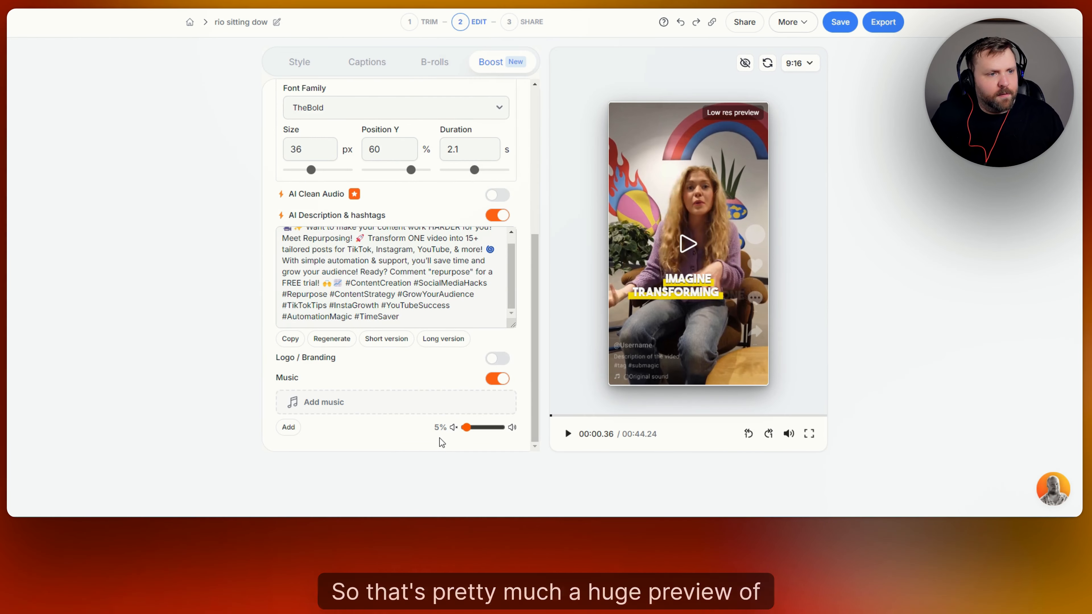
Review the Style, Captions and B-rolls tabs, then return to the Boost settings.
scroll(402, 342, up, 1)
scroll(404, 345, up, 6)
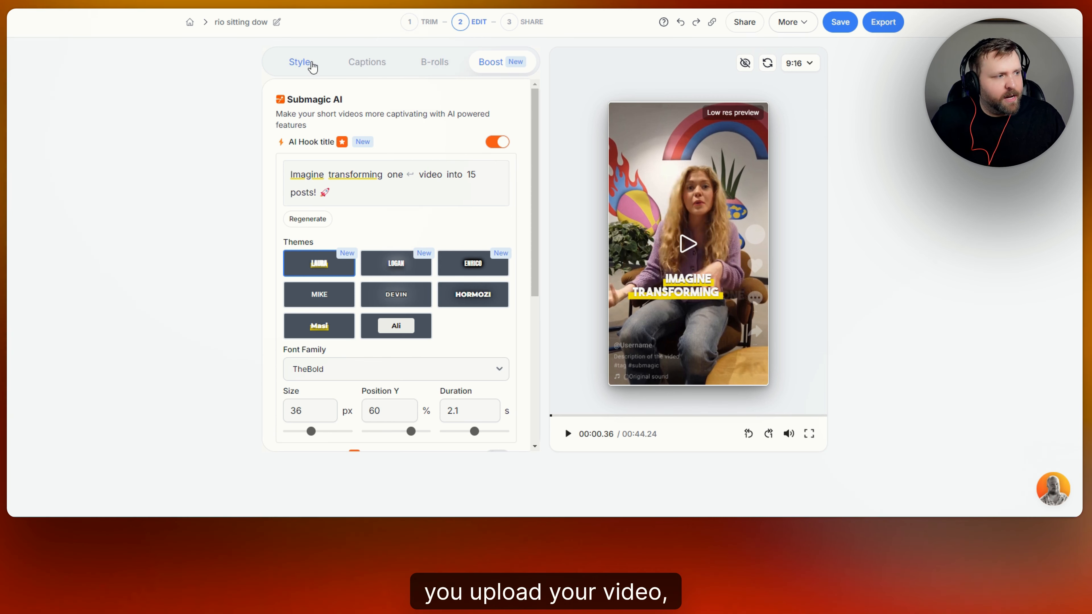
click(311, 64)
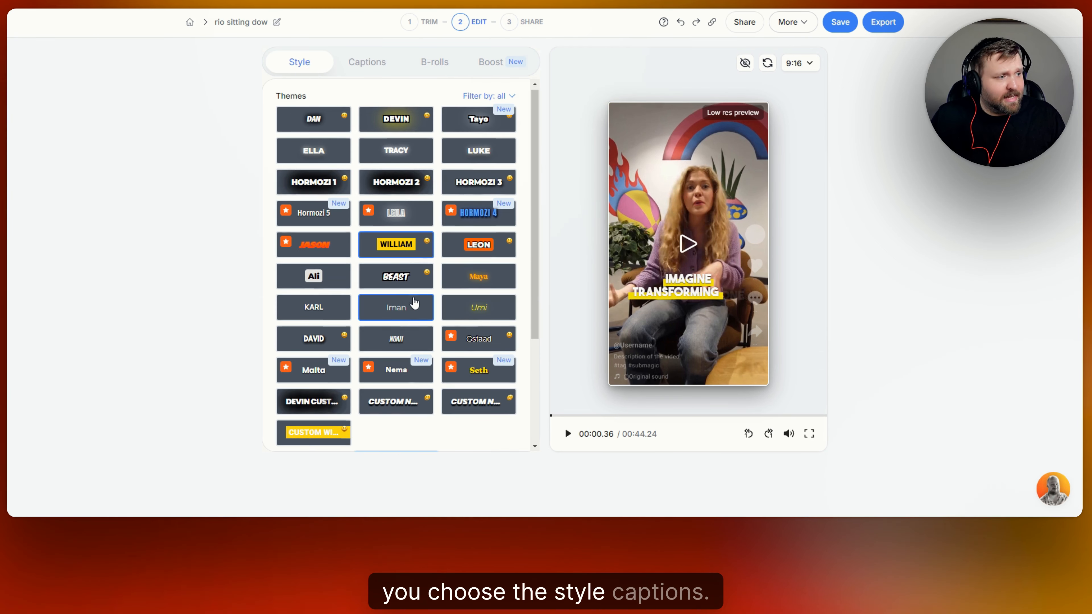
click(390, 62)
click(436, 64)
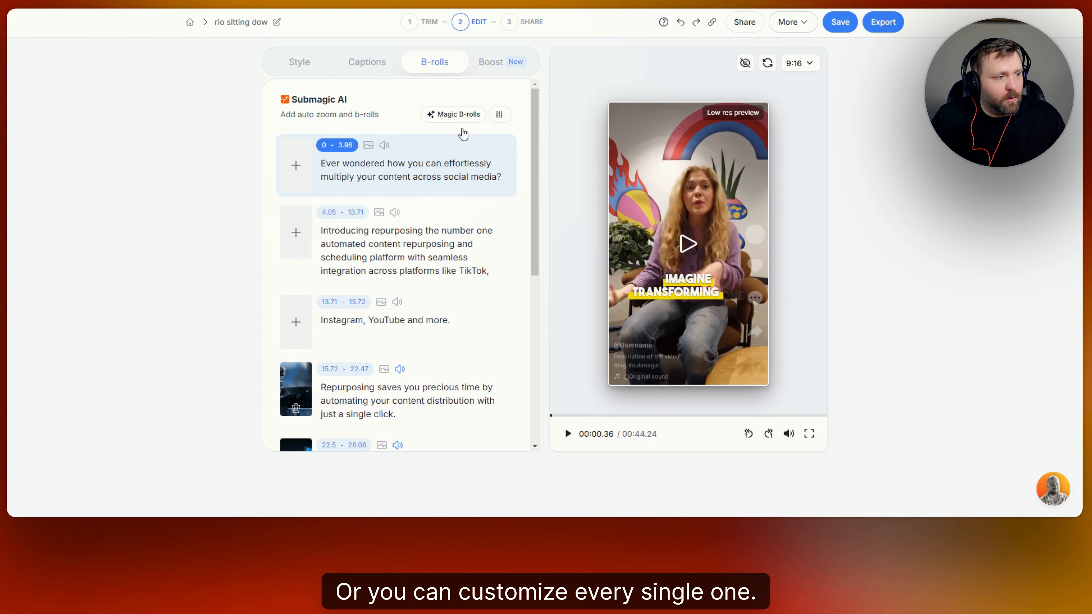
click(492, 65)
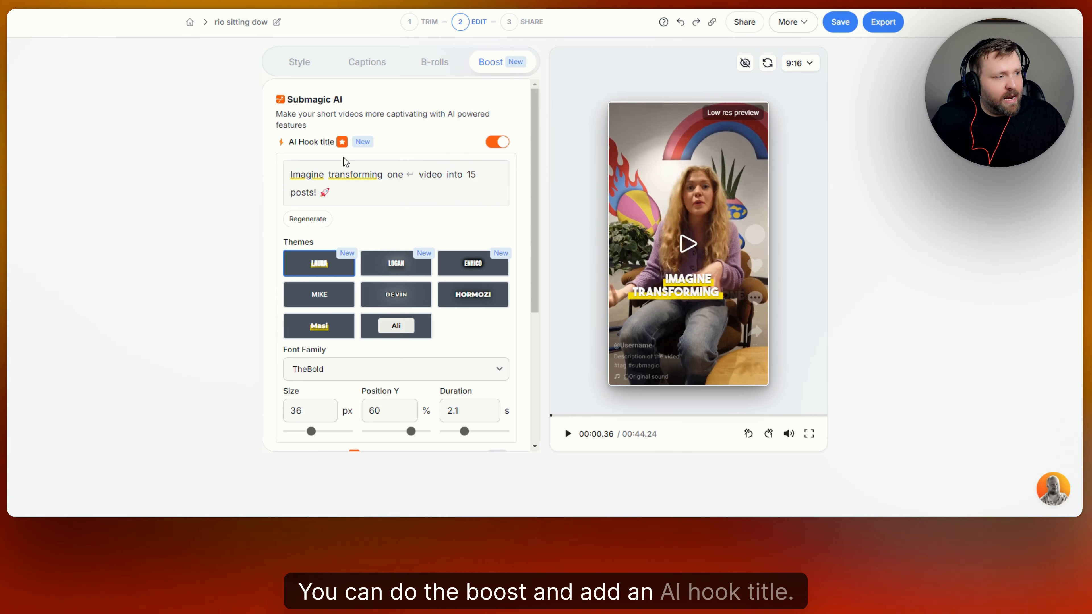
Look over the Boost panel settings and save the project.
scroll(430, 259, down, 2)
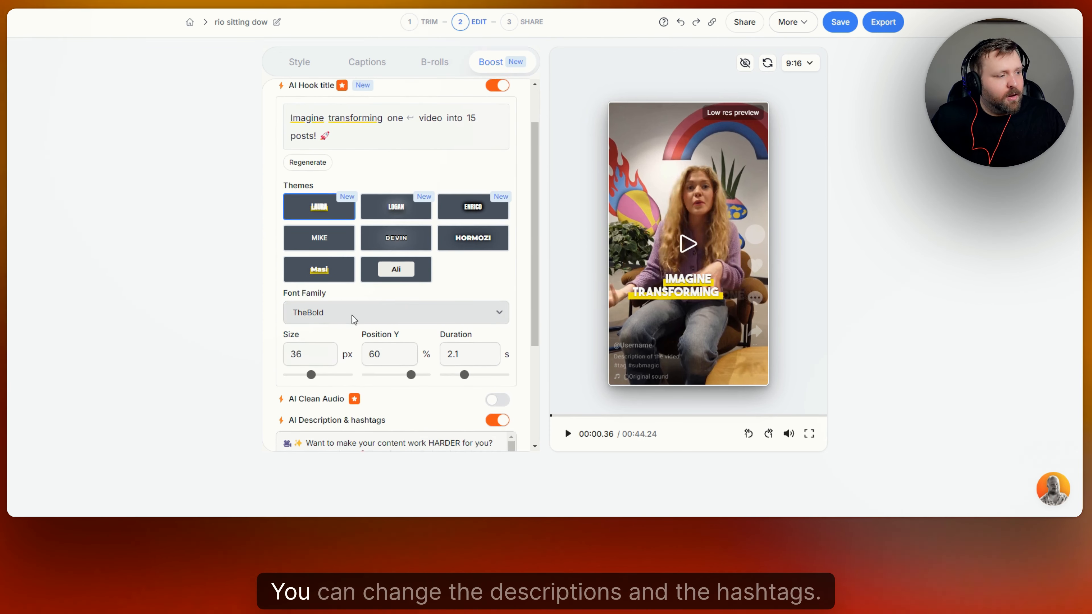
scroll(355, 327, down, 3)
scroll(357, 348, down, 1)
scroll(380, 365, up, 1)
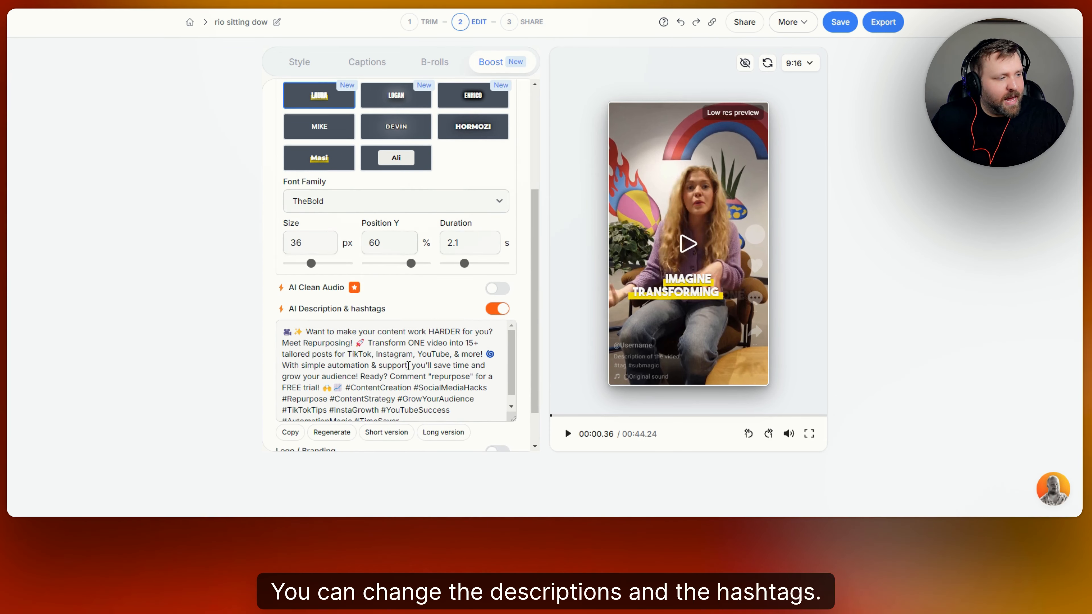
scroll(436, 304, down, 1)
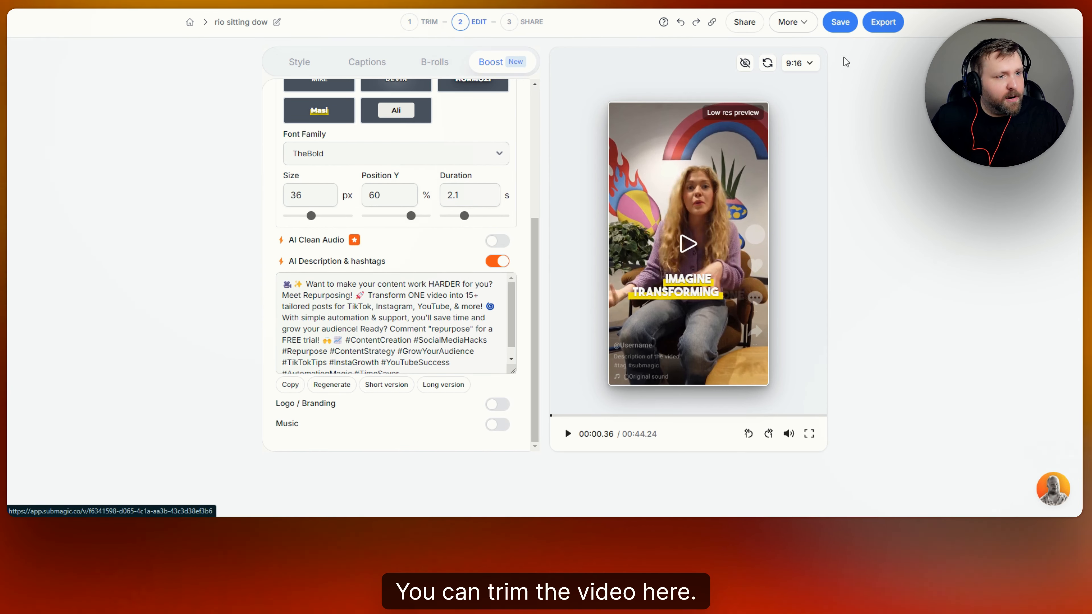
key(super+s)
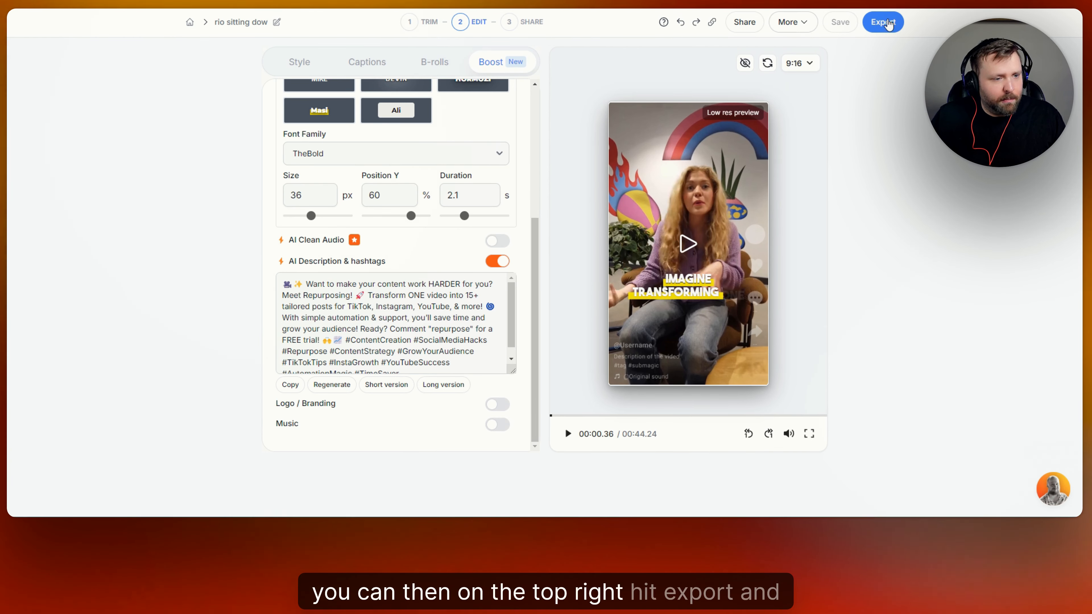
Export the video at Ultra HD quality with a chosen frame rate.
click(893, 30)
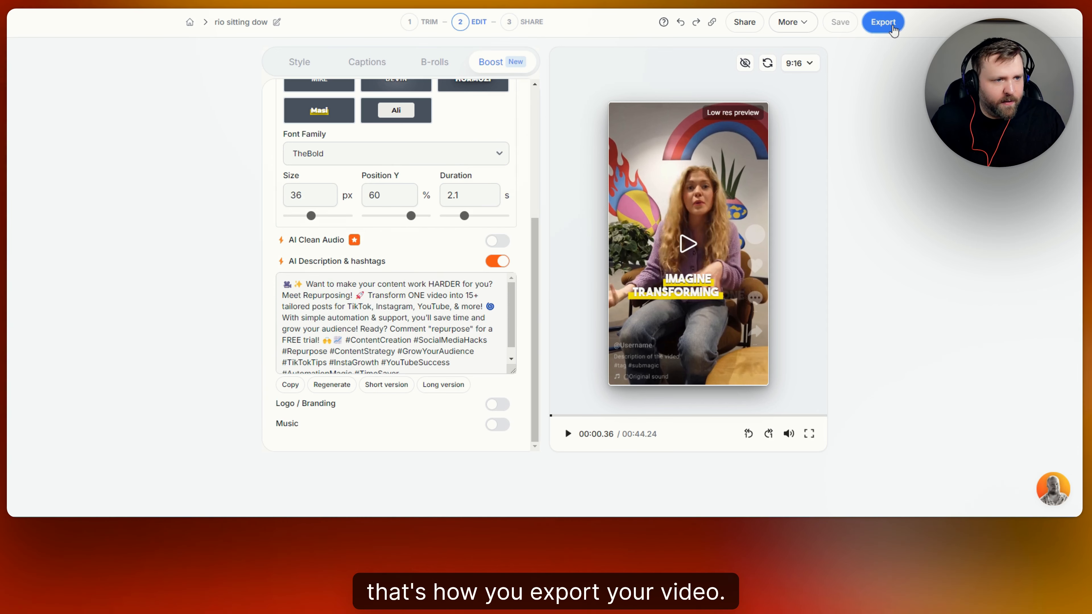
click(907, 75)
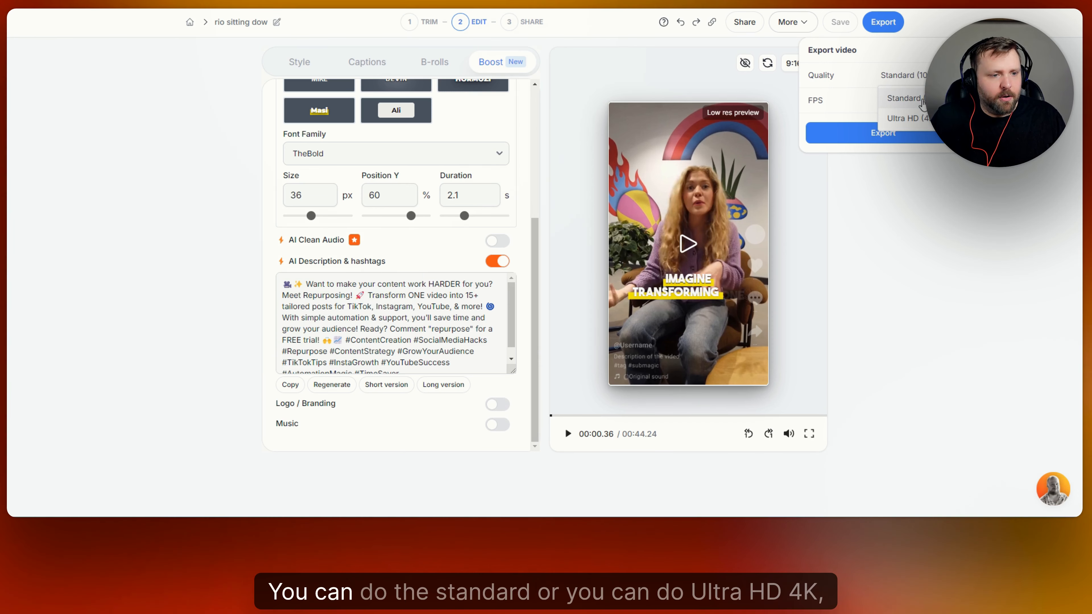
click(923, 119)
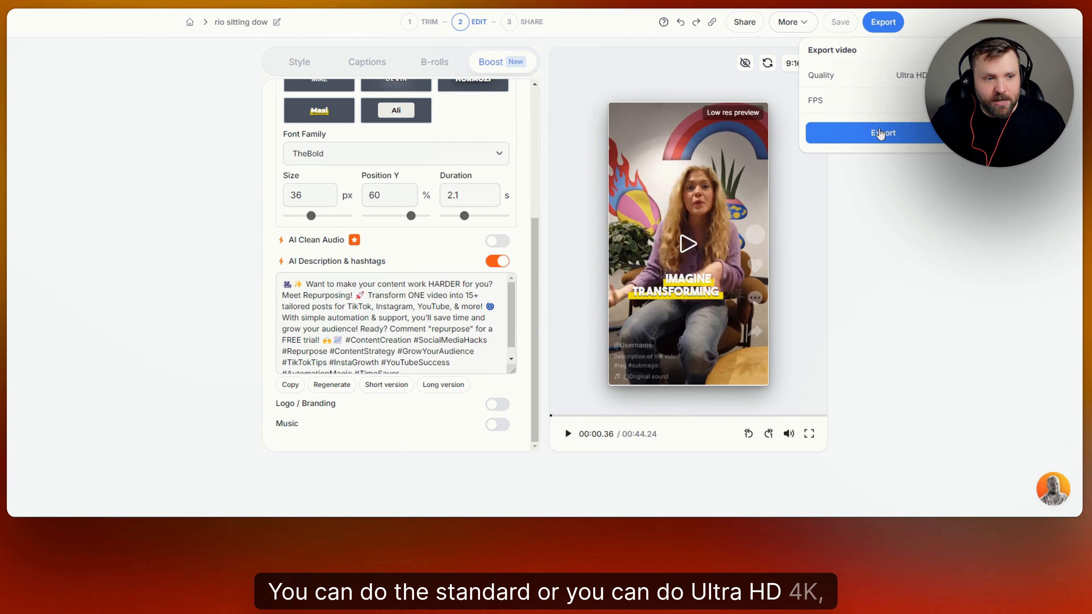
click(920, 100)
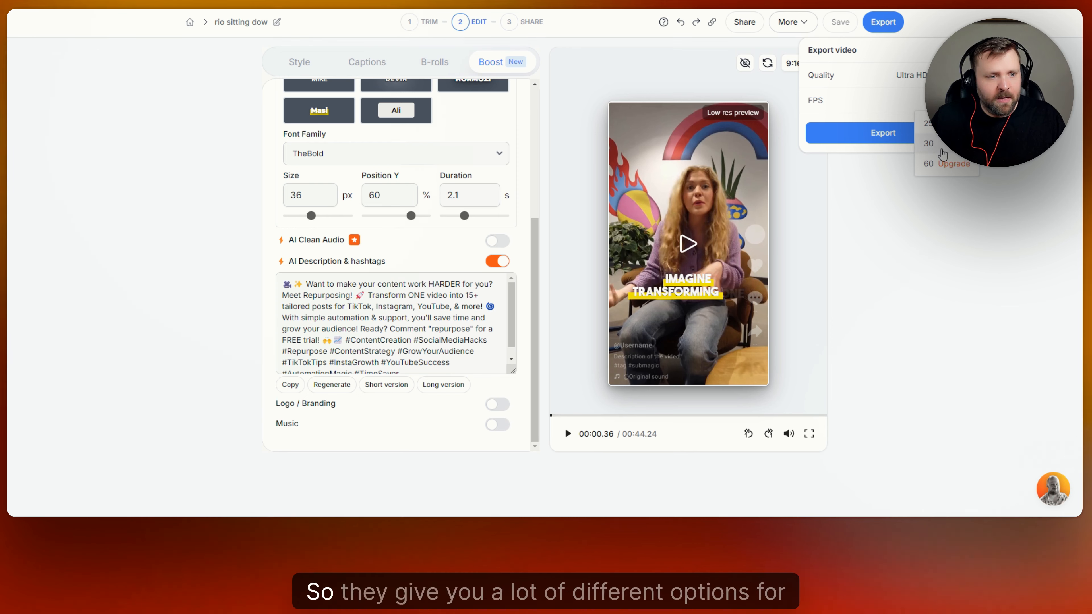
click(928, 144)
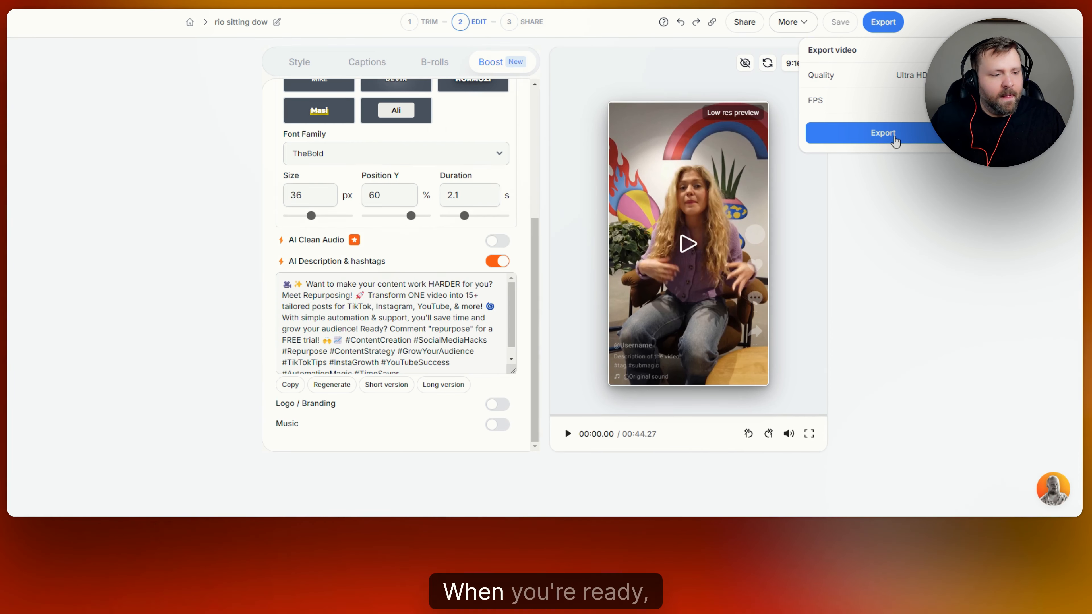
click(880, 132)
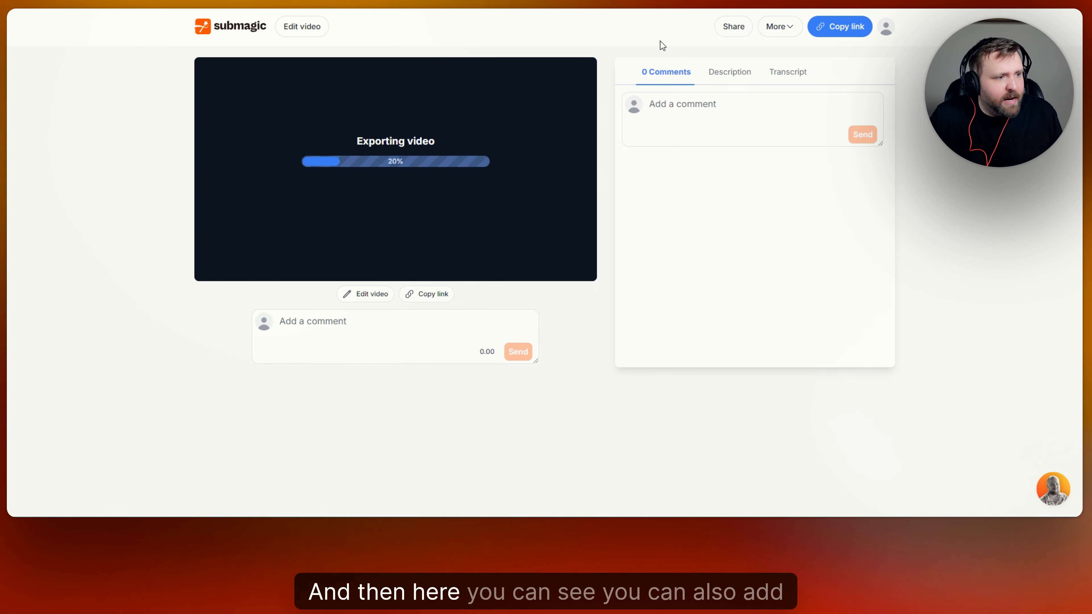
Check the video's Comments, Description and Transcript tabs while it exports.
click(718, 110)
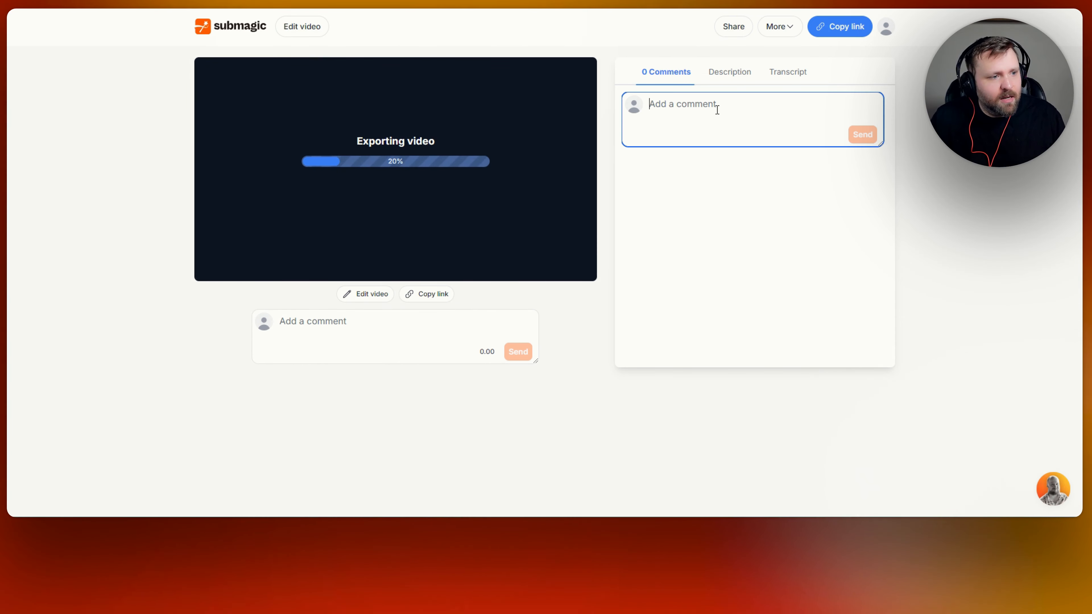
click(736, 73)
click(785, 73)
click(666, 72)
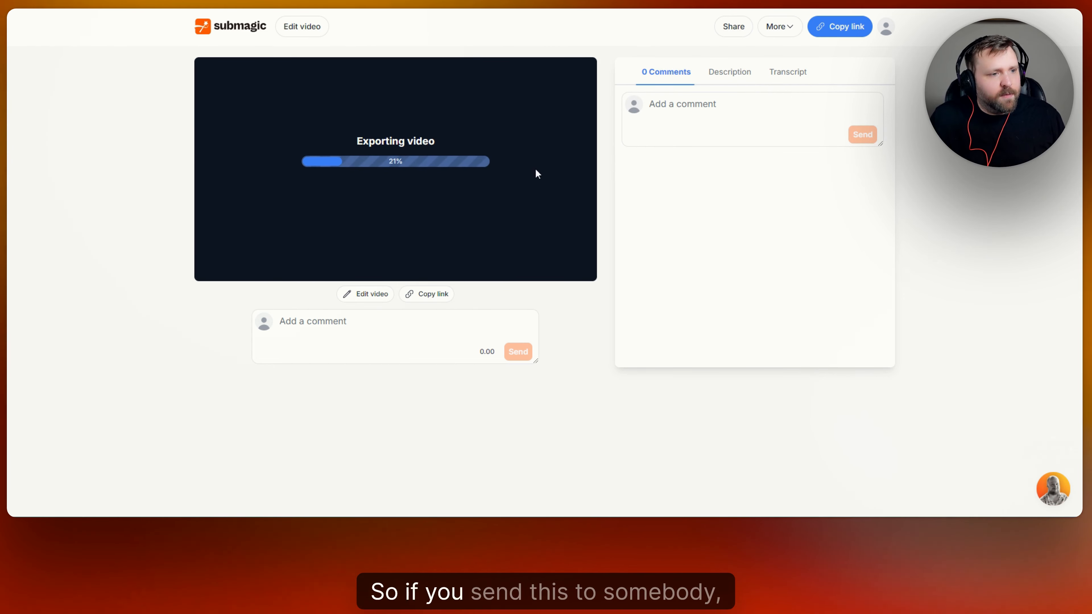
Look through the team sharing setup and close it without sending any invitations.
click(733, 27)
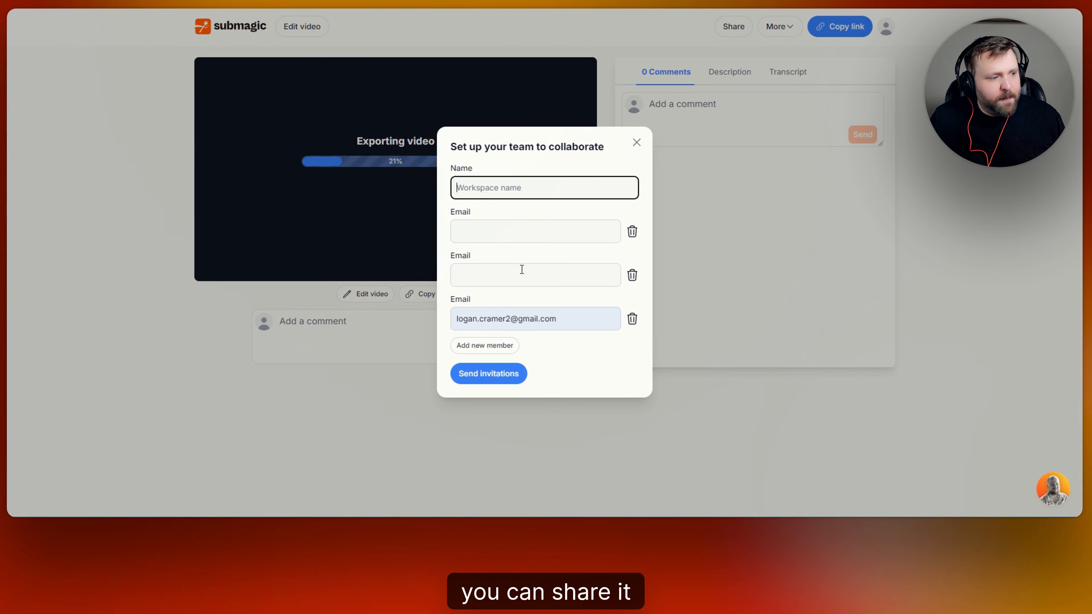
click(544, 230)
click(509, 280)
click(550, 193)
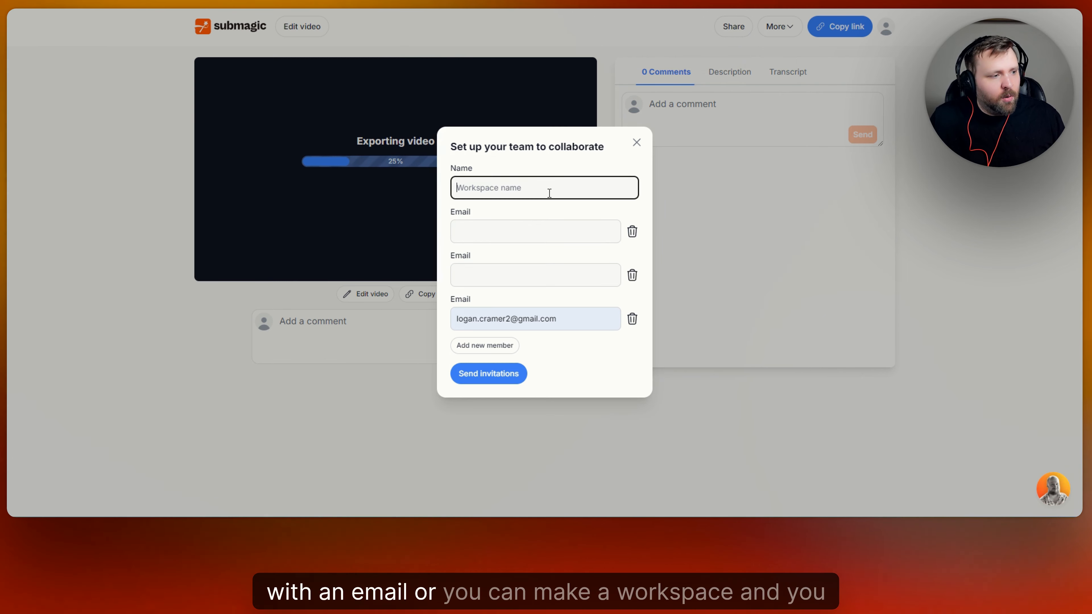
click(632, 144)
click(421, 326)
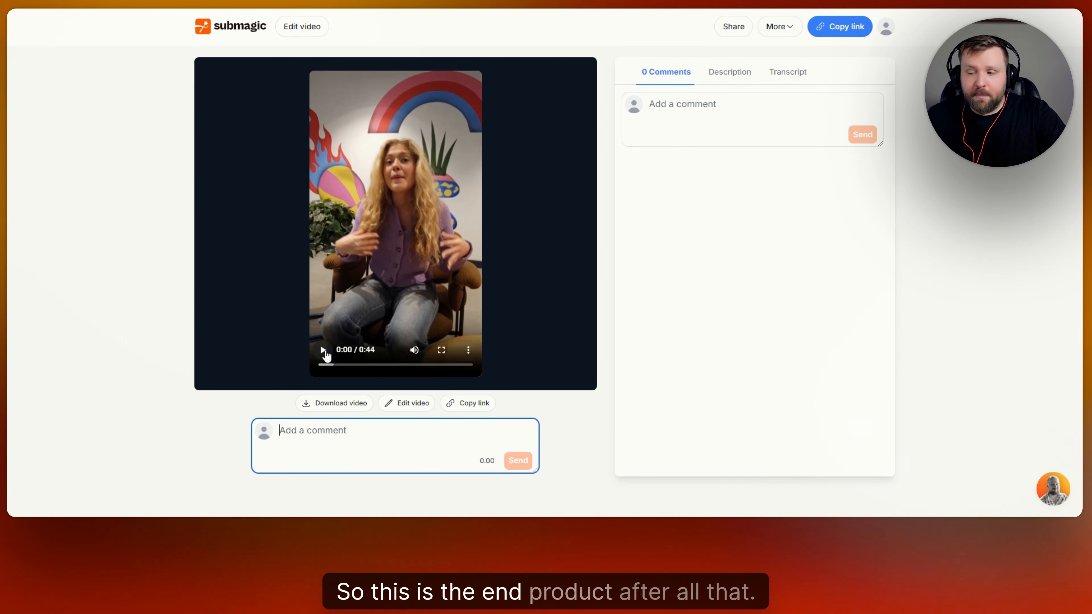
Play the exported video's opening, pause at 0:08, and return to the projects dashboard.
click(324, 351)
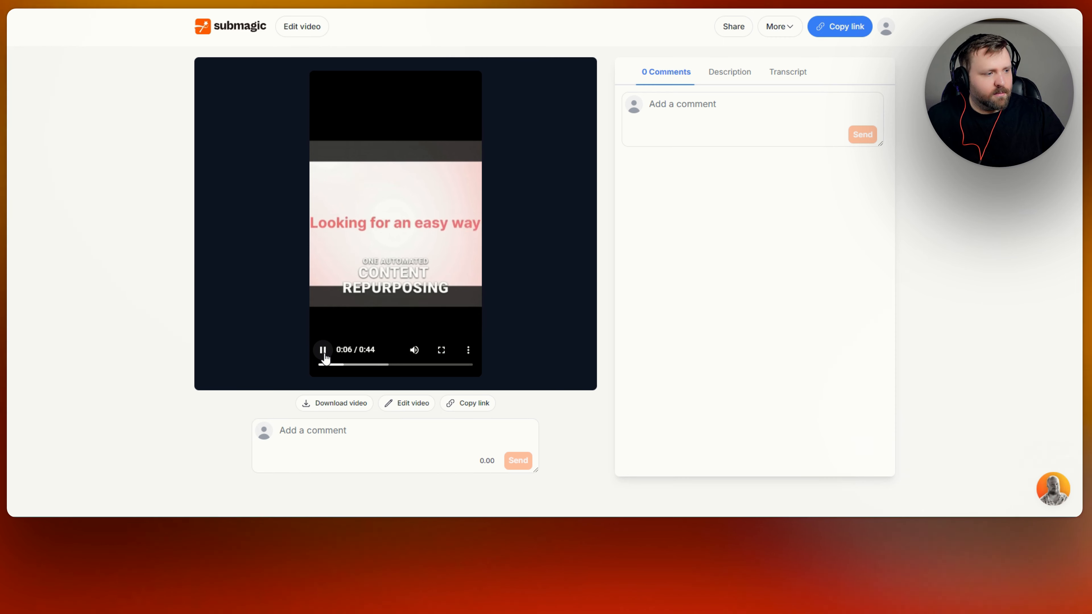
click(323, 350)
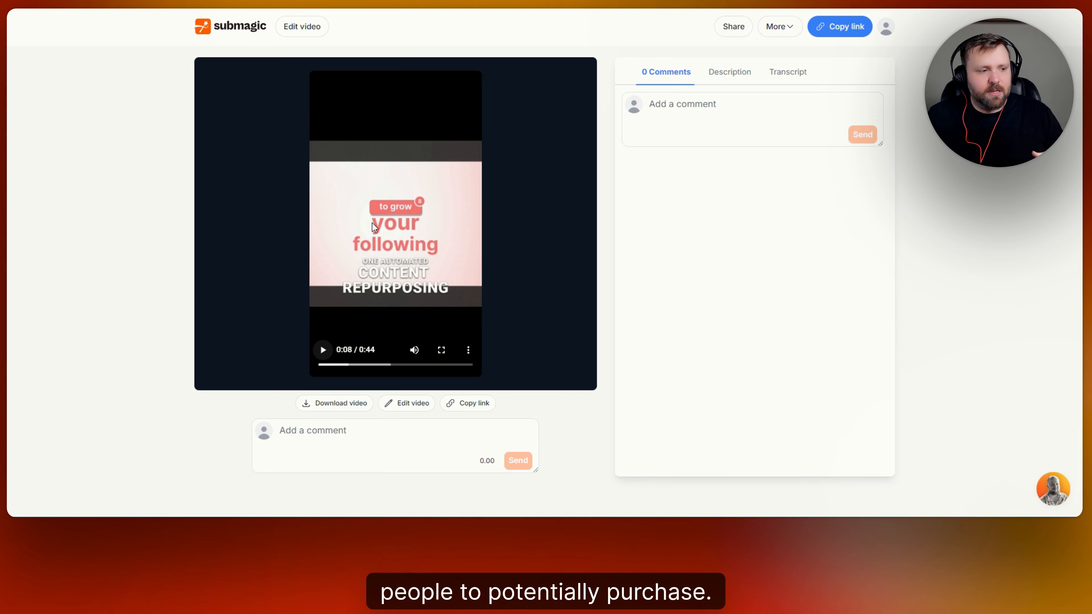
click(254, 27)
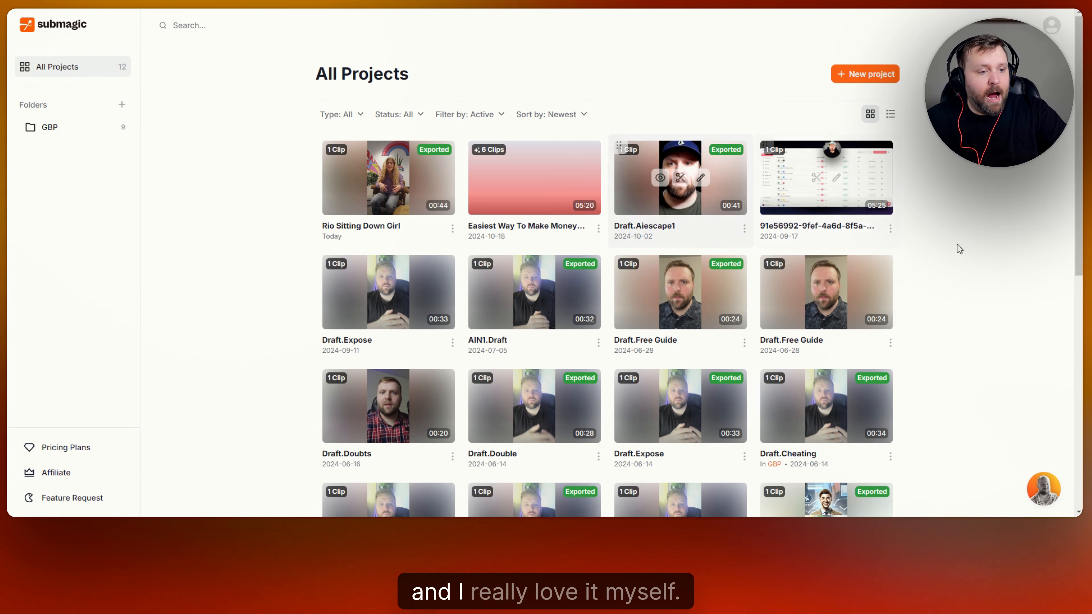
Scroll the 12-project grid down and back up to the exported 'Rio Sitting Down Girl'.
scroll(967, 235, down, 5)
scroll(969, 228, up, 5)
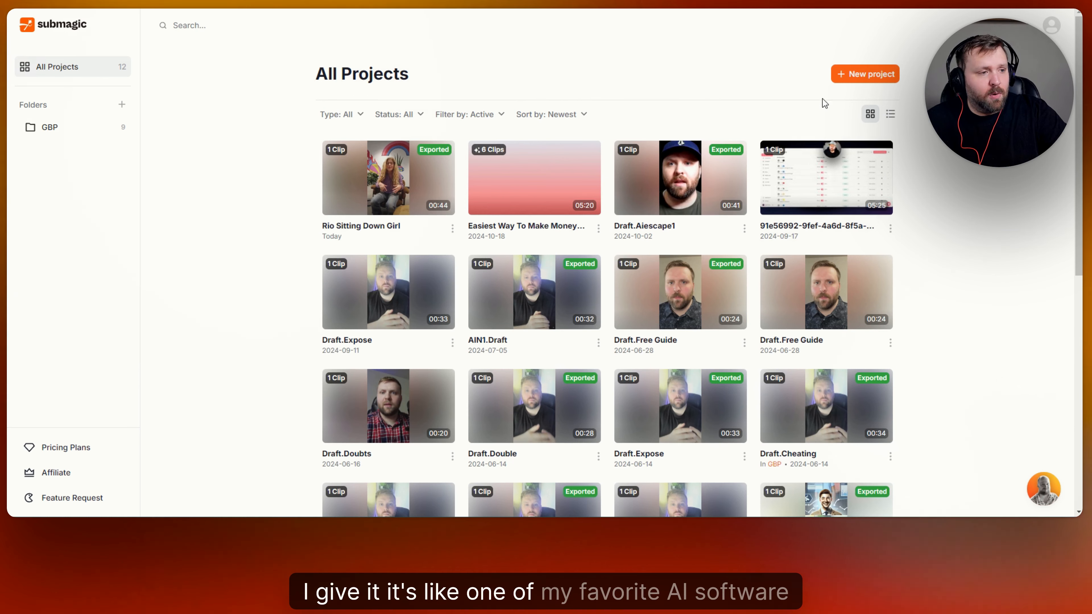